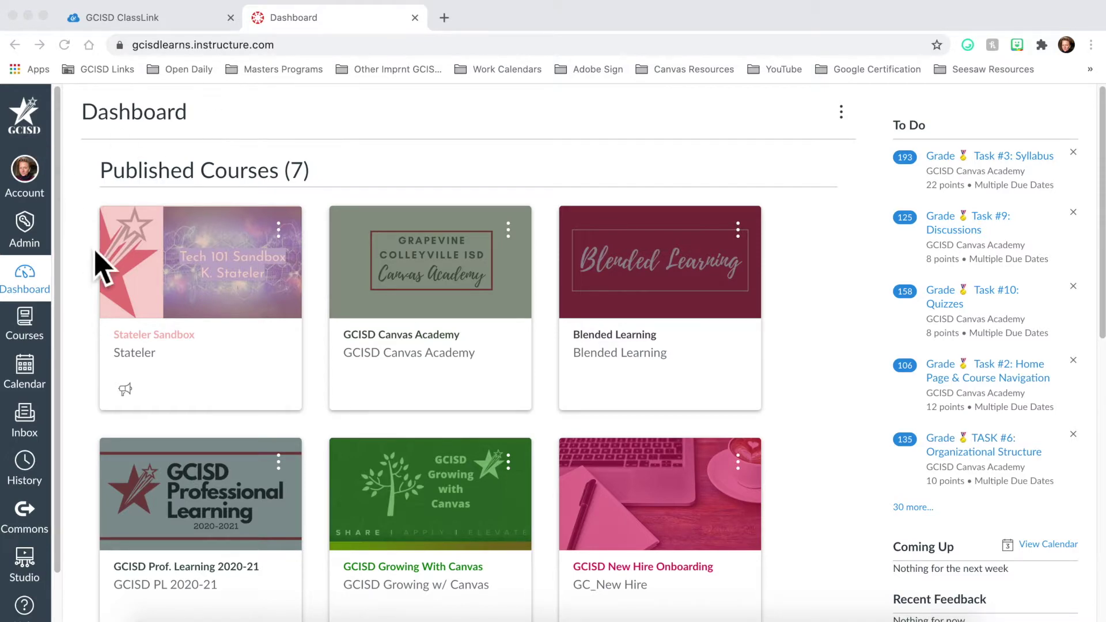
Step: Open the Tech 101 sandbox course from the published courses
click(156, 347)
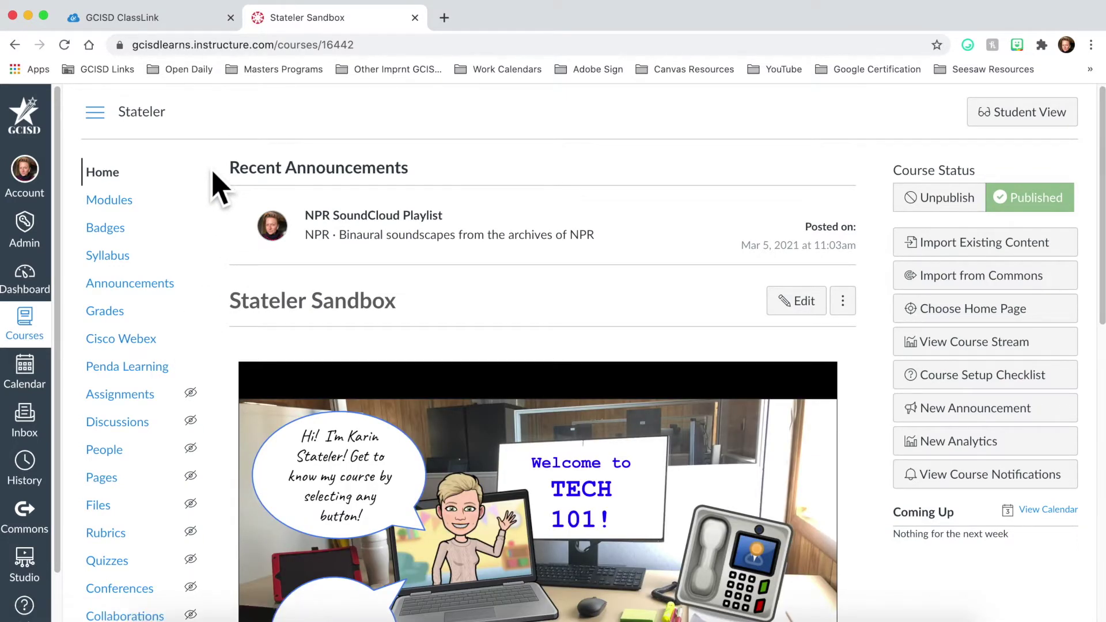
click(130, 402)
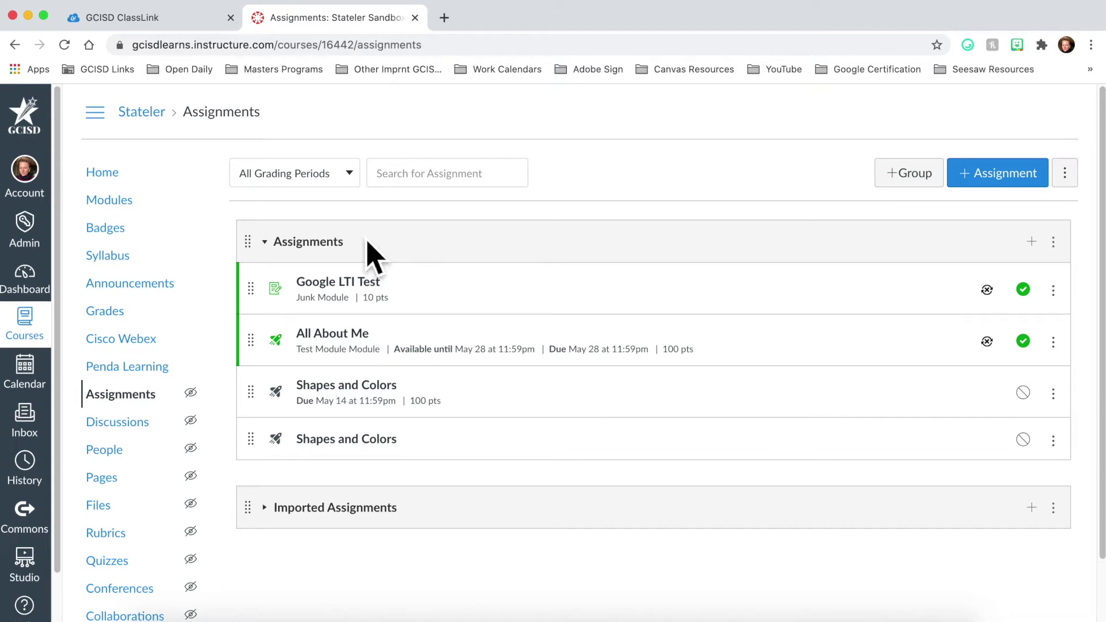
click(1034, 243)
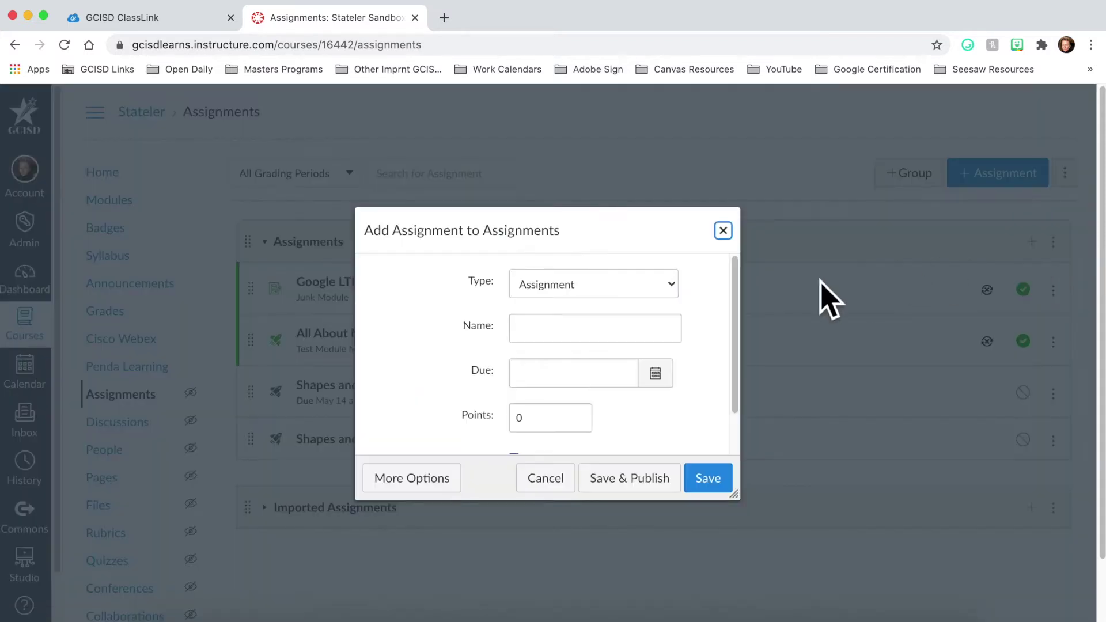
click(679, 286)
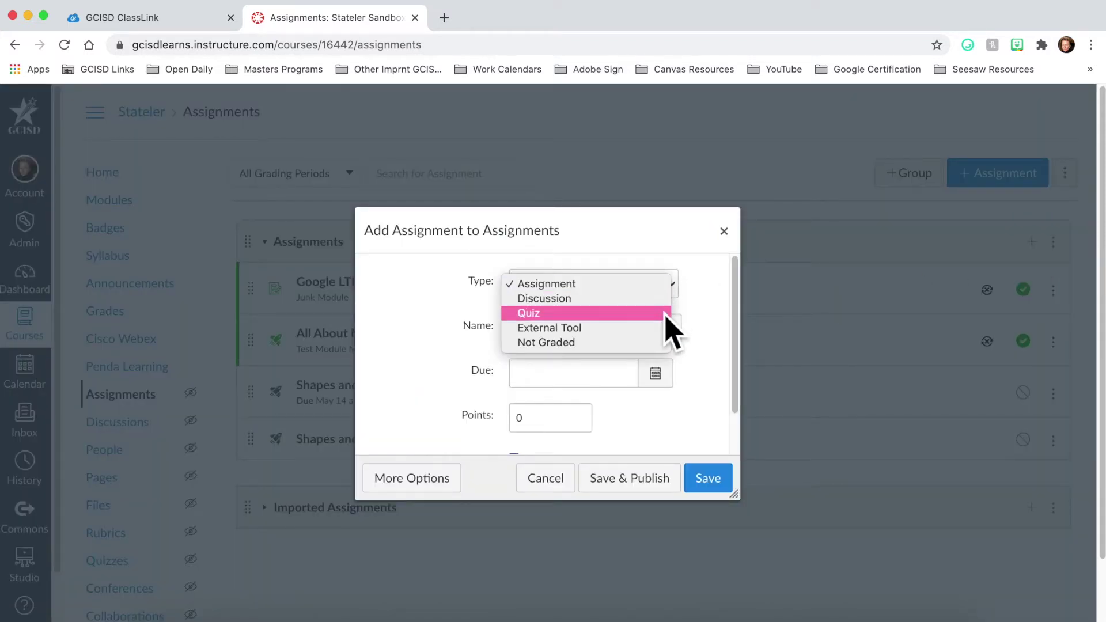
click(667, 315)
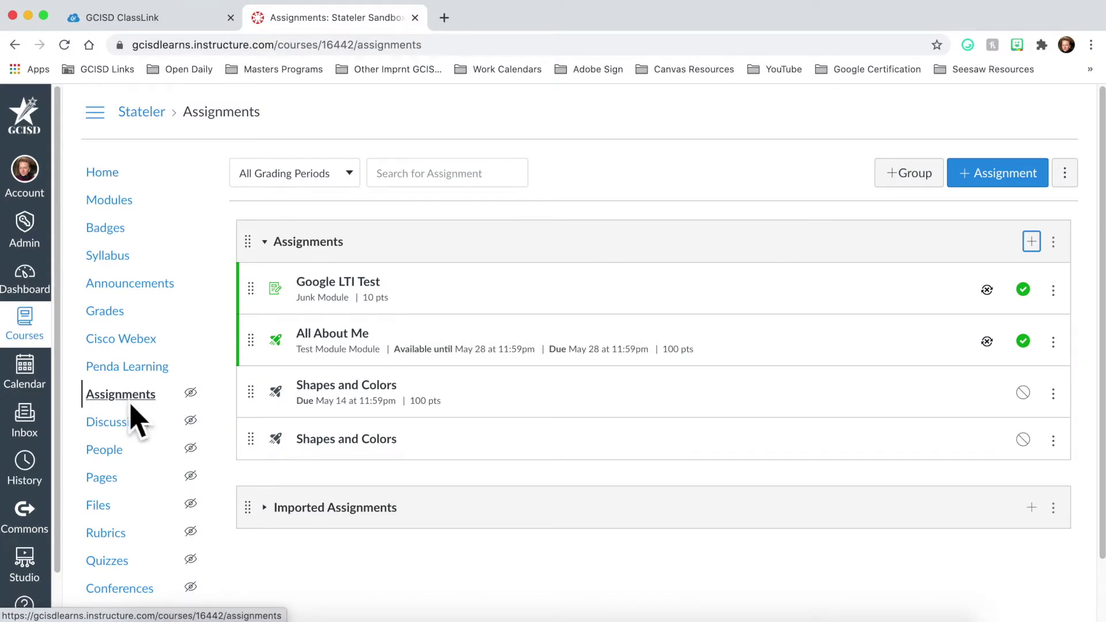
click(137, 567)
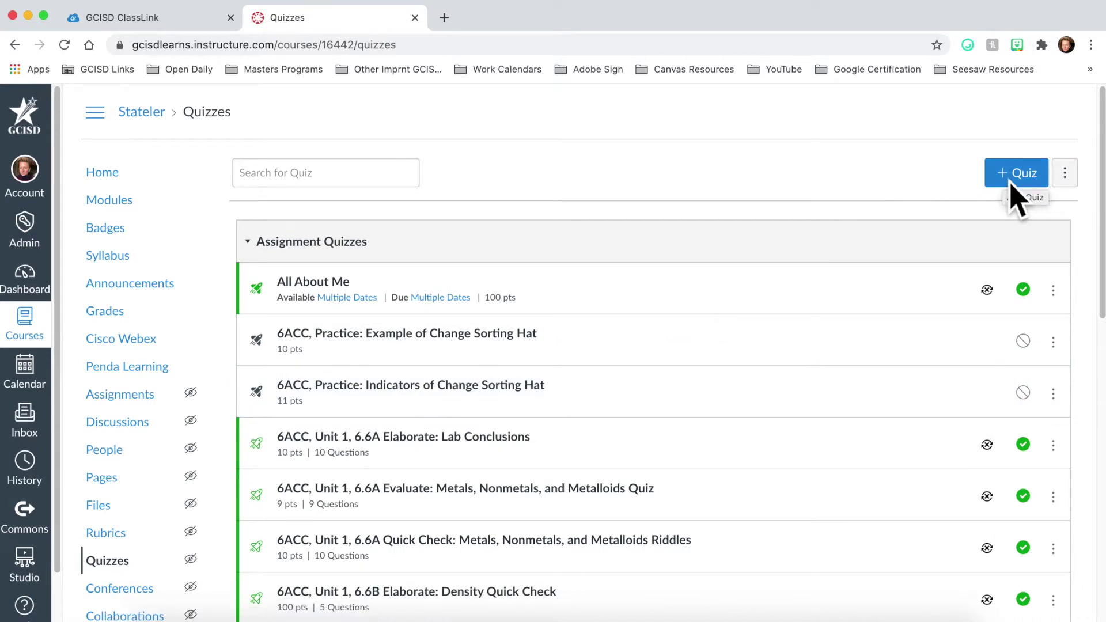
click(1012, 183)
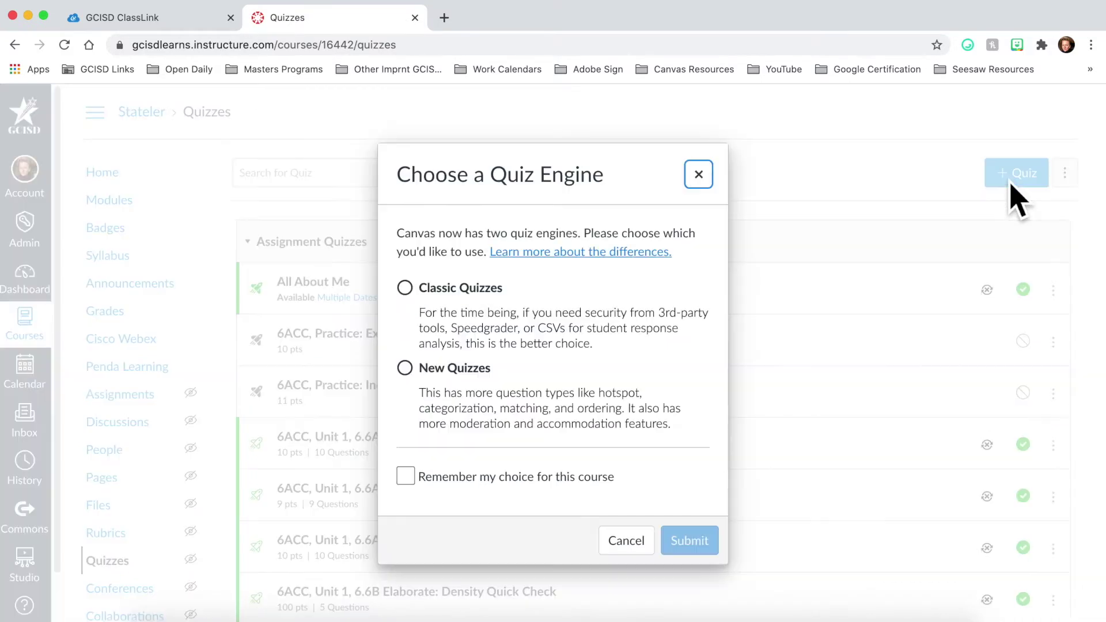
click(406, 372)
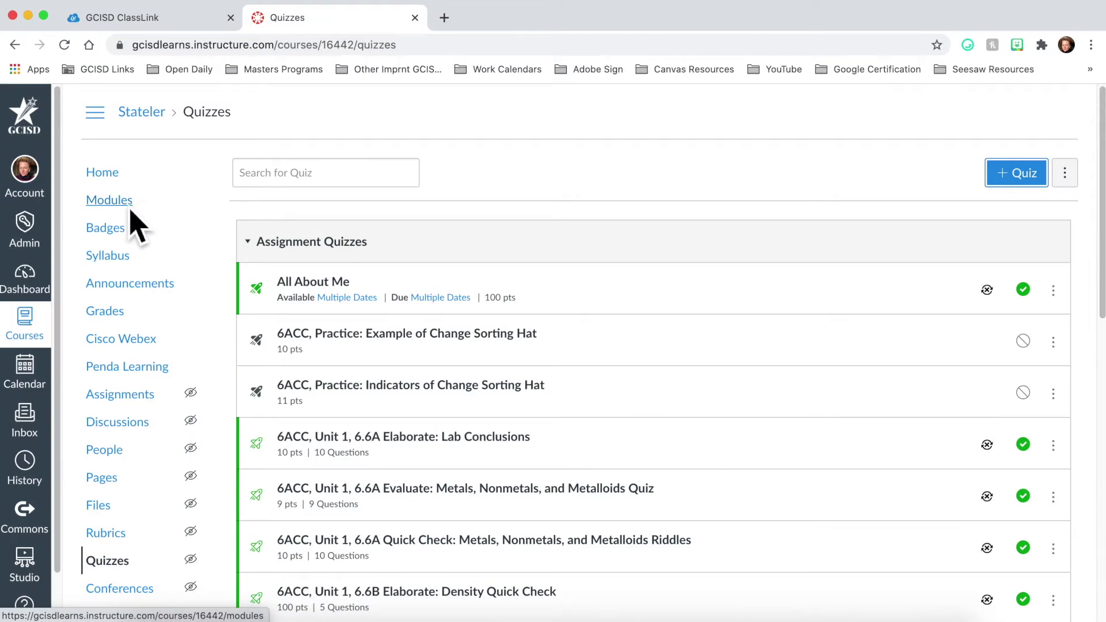
Step: In the course modules, add a new quiz named Shapes and Colors to Test Module using the New Quizzes engine
click(137, 226)
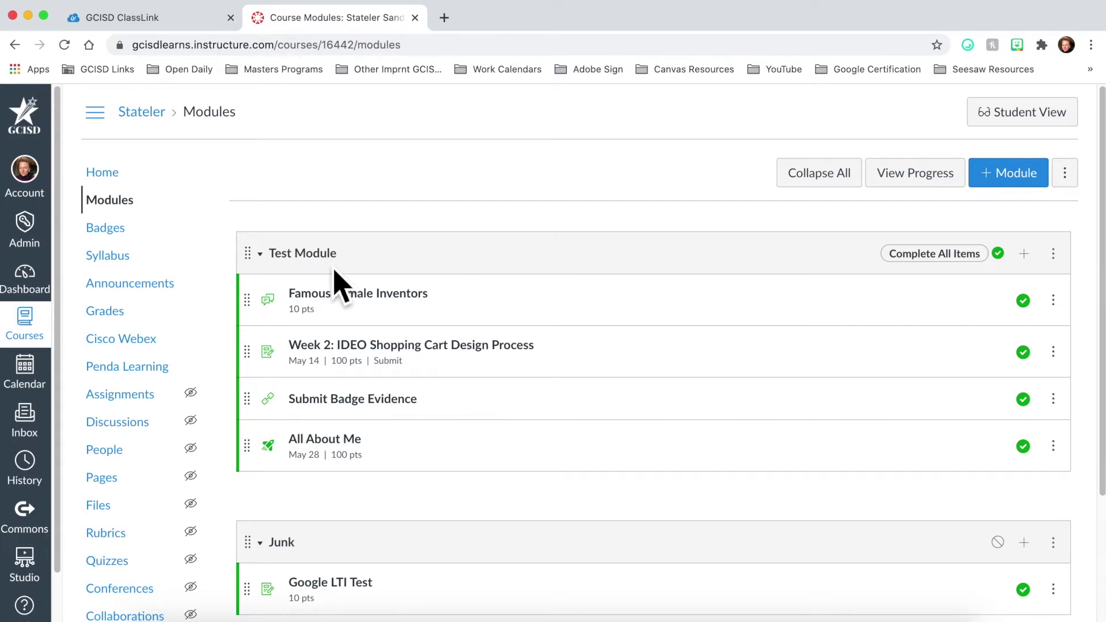
click(1027, 257)
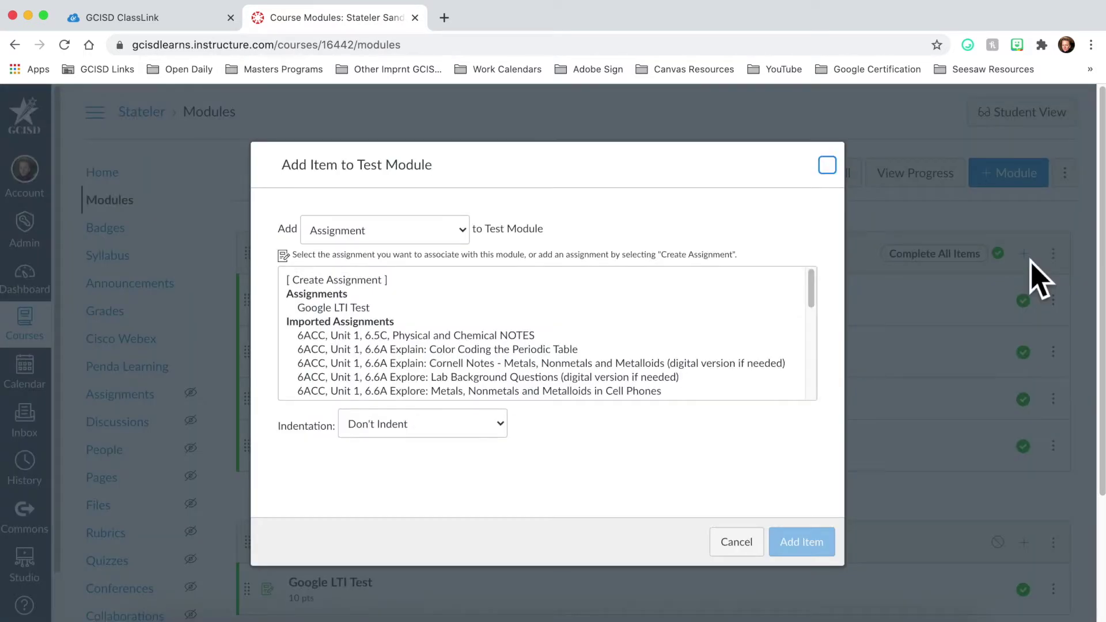
click(467, 237)
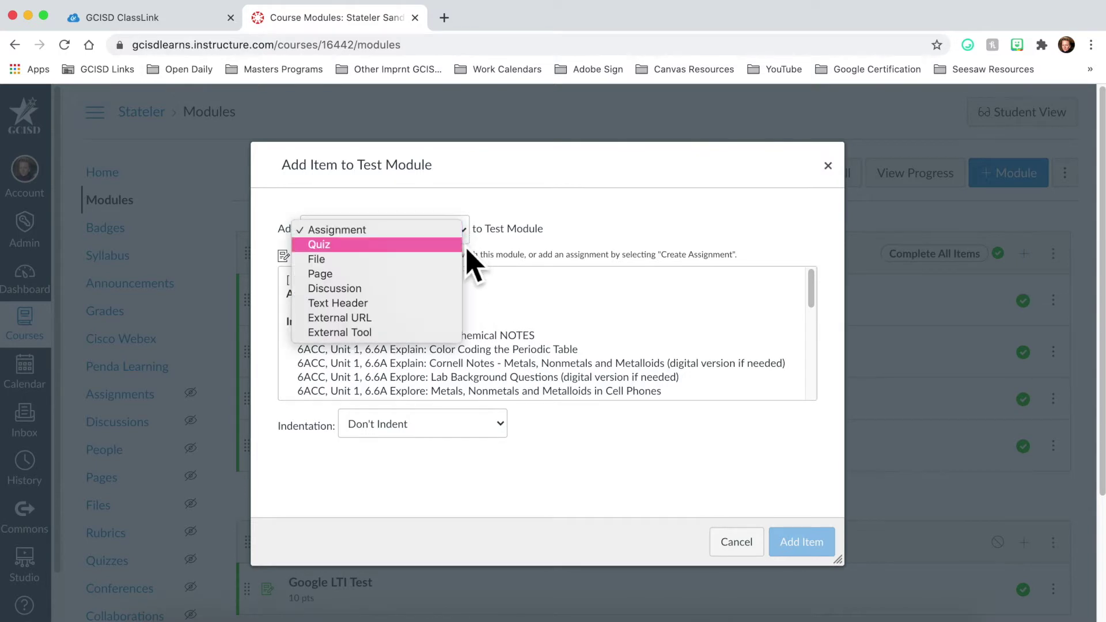
click(460, 244)
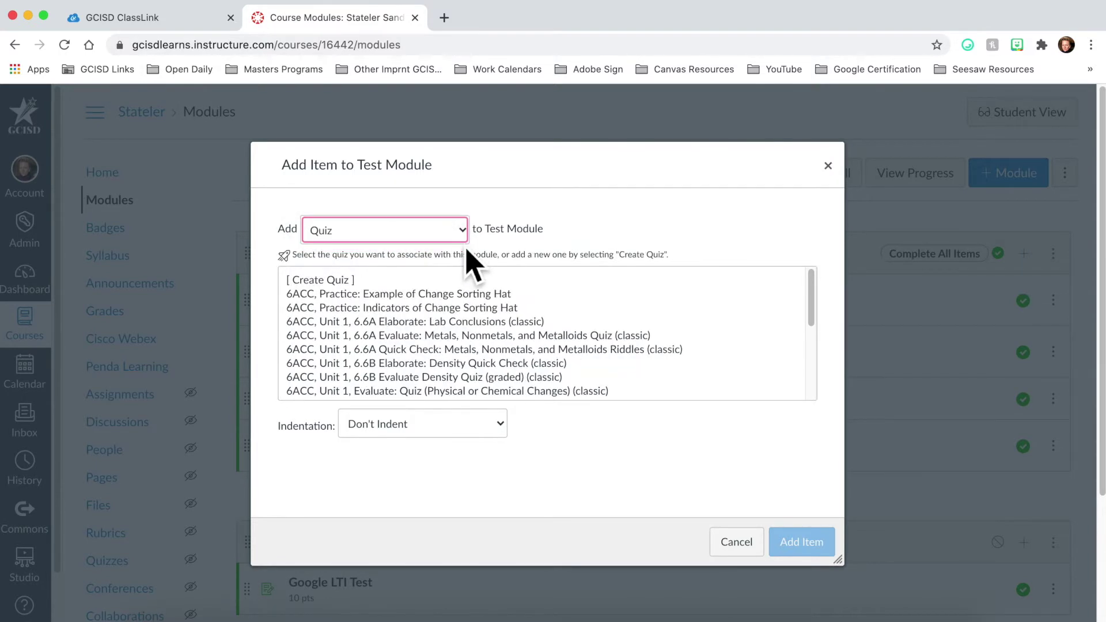
click(359, 286)
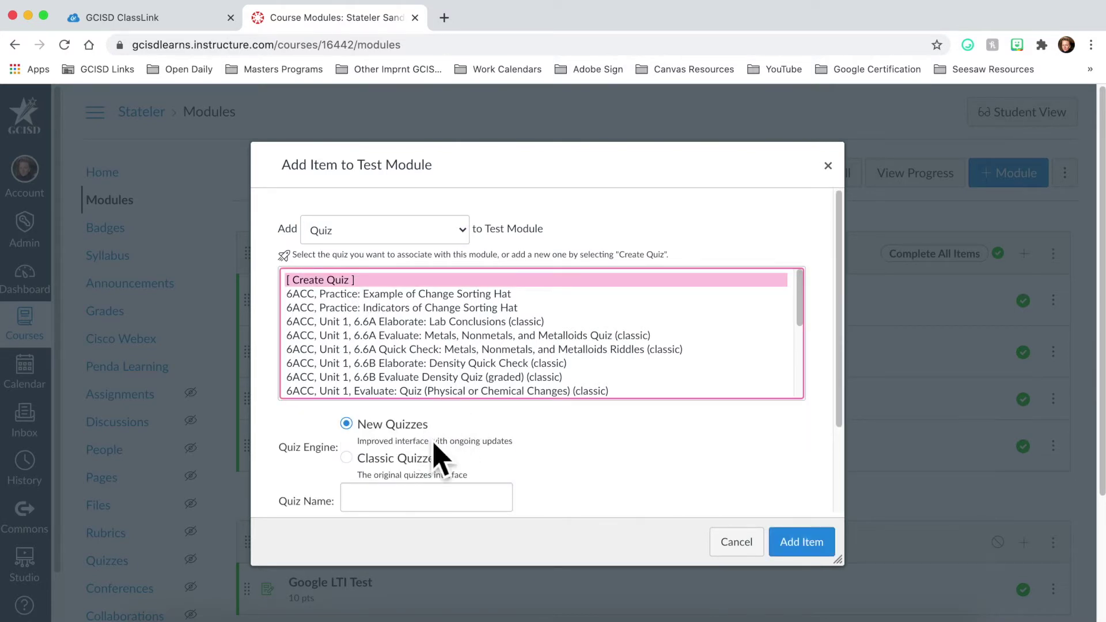
click(446, 507)
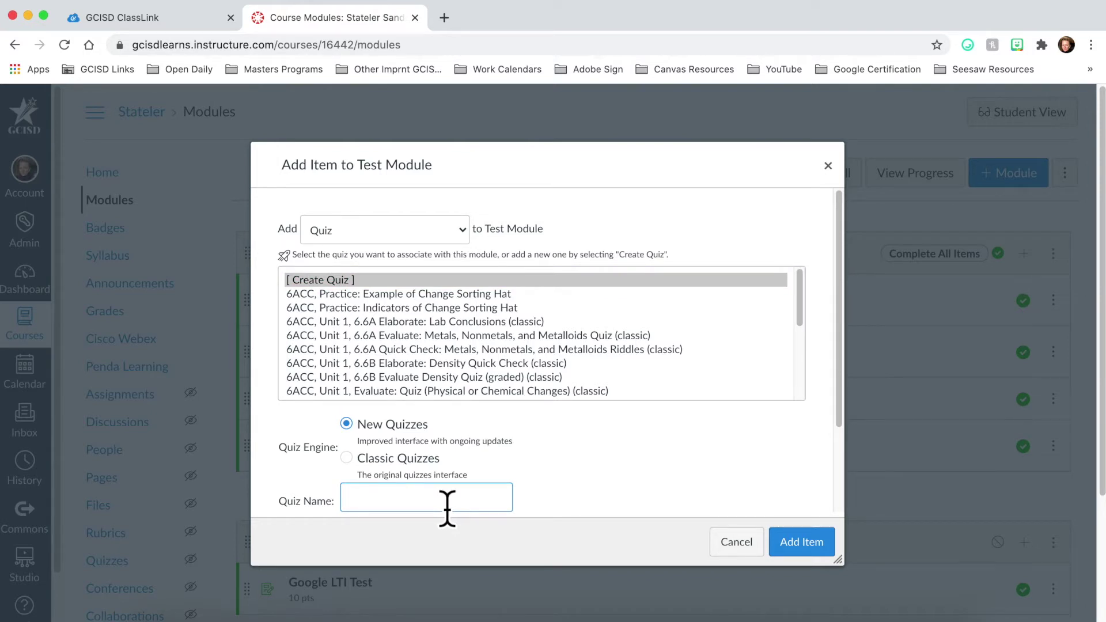
text(Shapes and Colors)
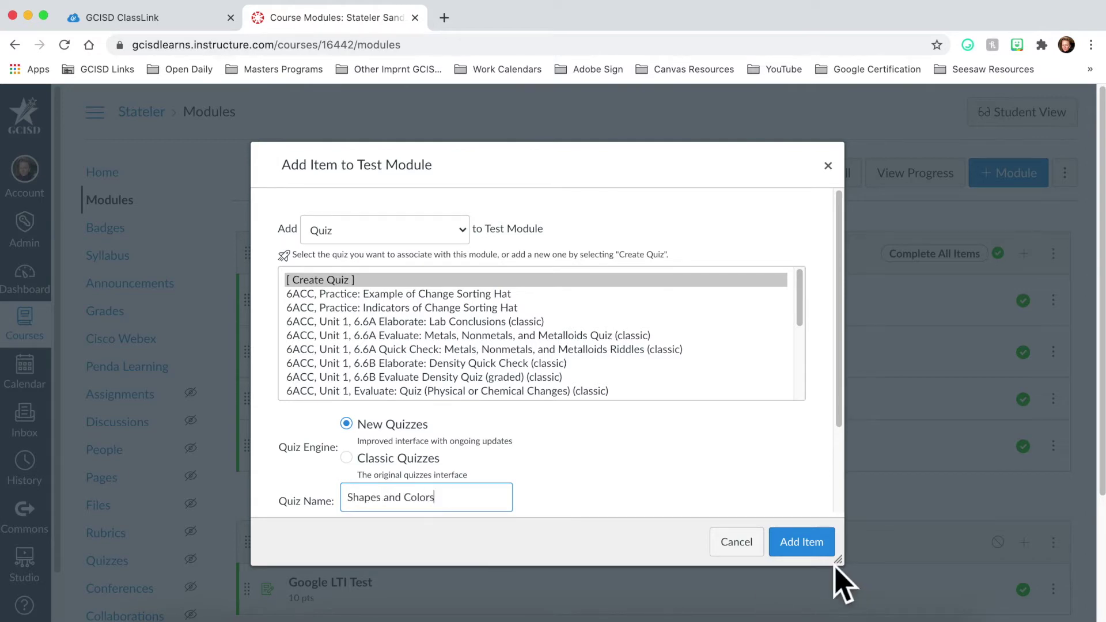
click(818, 552)
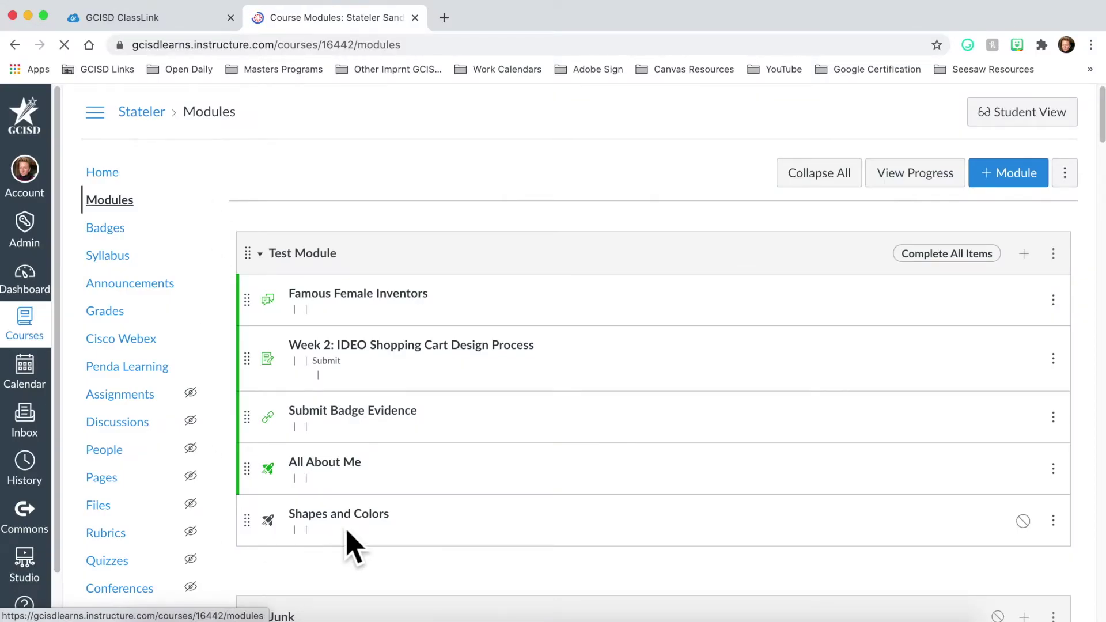
Step: Set the Shapes and Colors quiz to 100 points in the Assignments group, displayed as Percentage and not counted towards the final grade
click(353, 506)
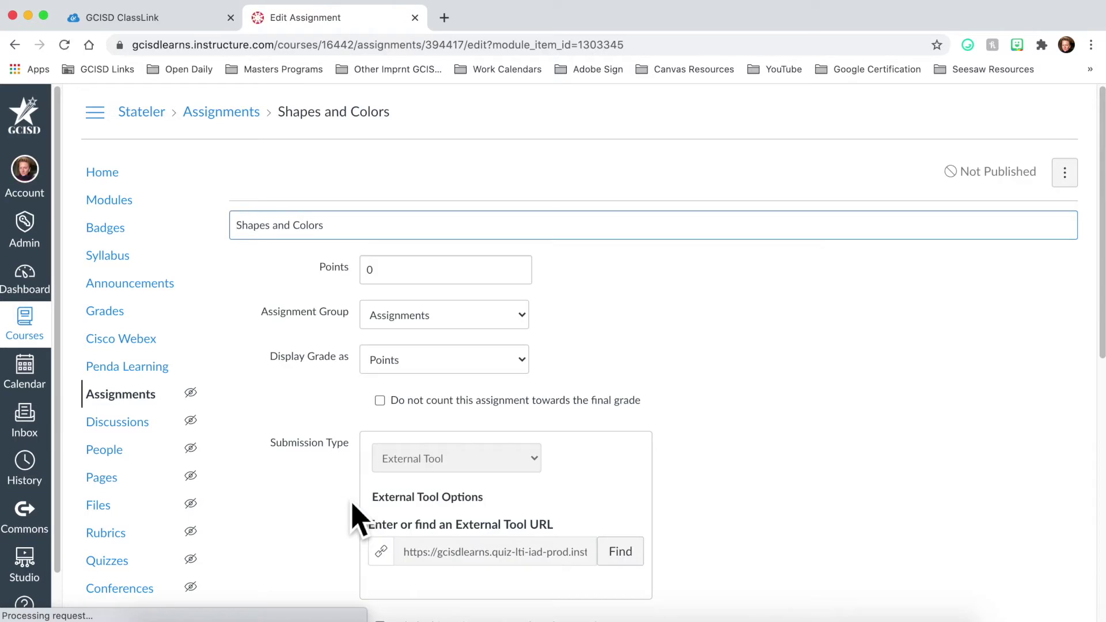
click(378, 277)
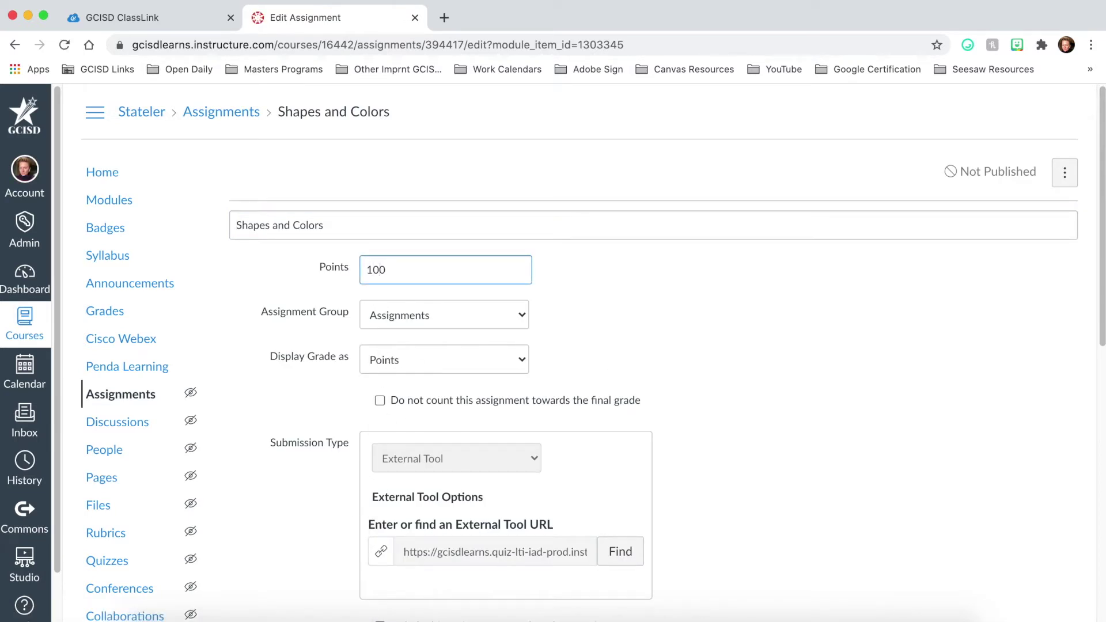
click(524, 320)
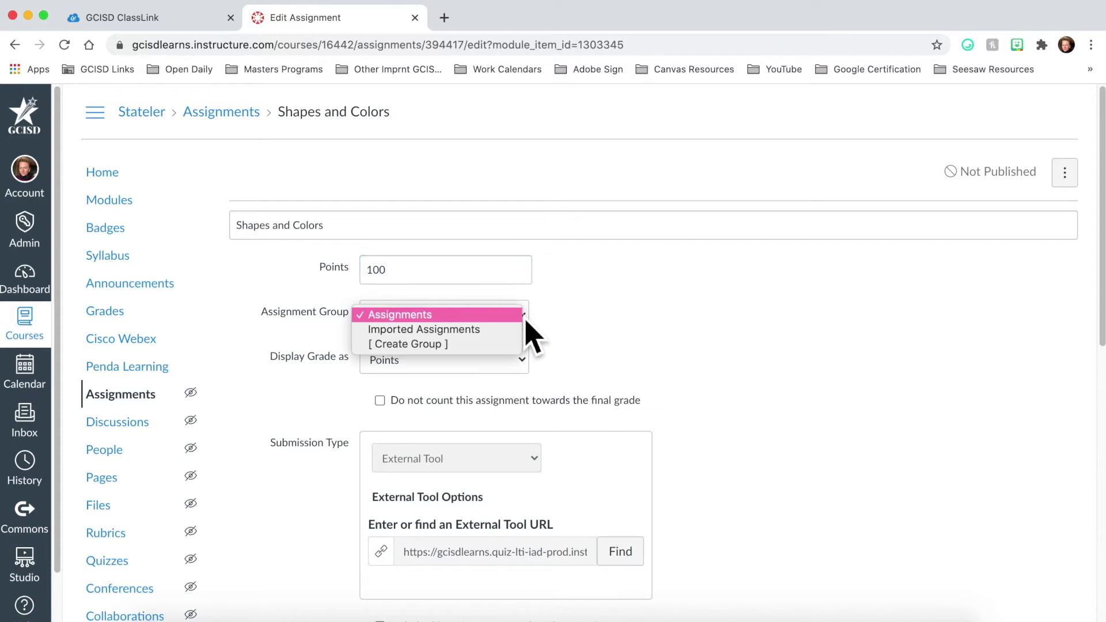
click(522, 324)
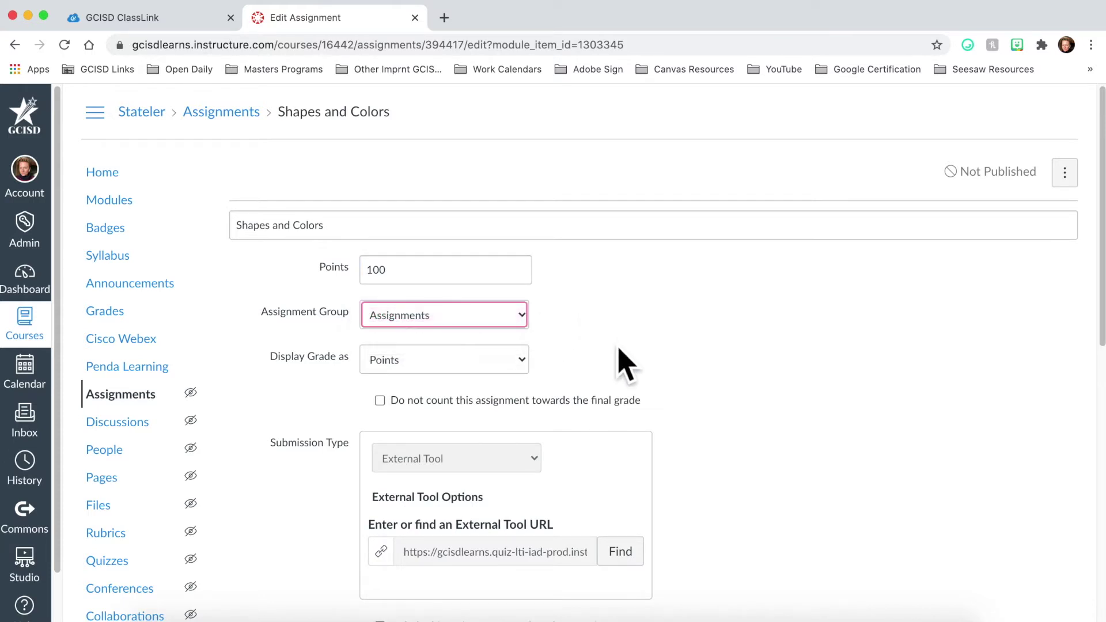
click(528, 368)
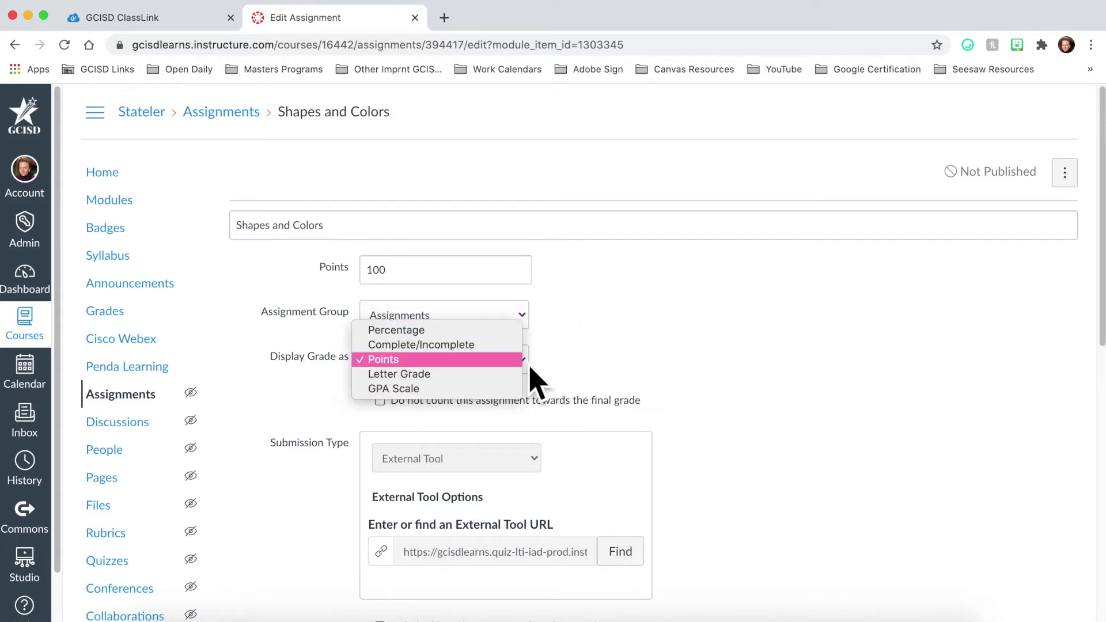
click(483, 333)
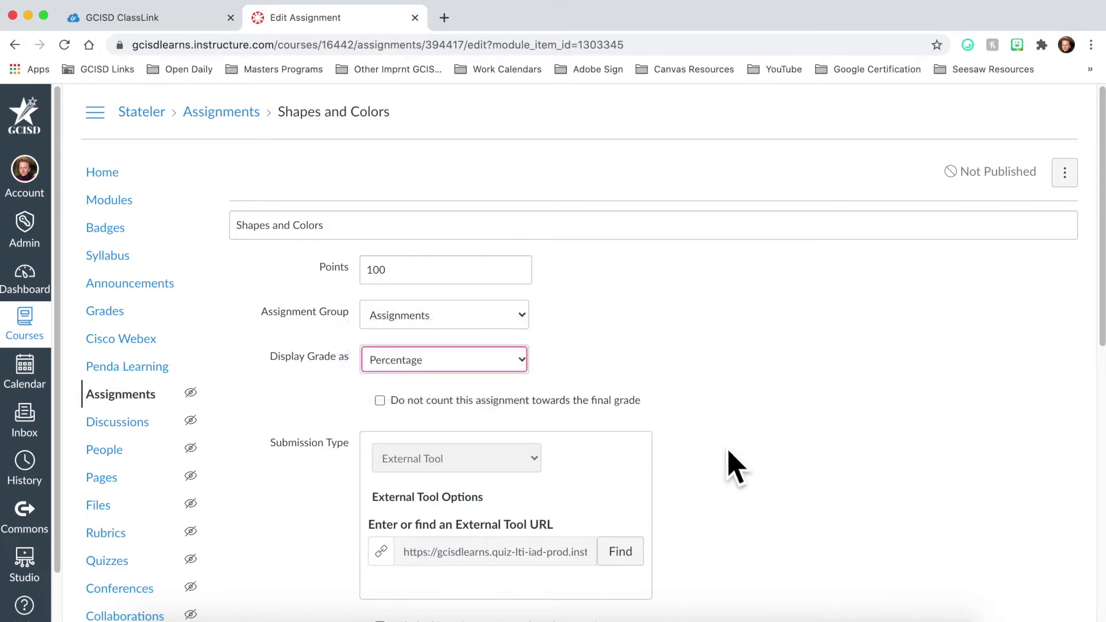
click(381, 402)
Step: Include the quiz's grades when syncing to Skyward, the school's Student Information System
scroll(842, 548, down, 3)
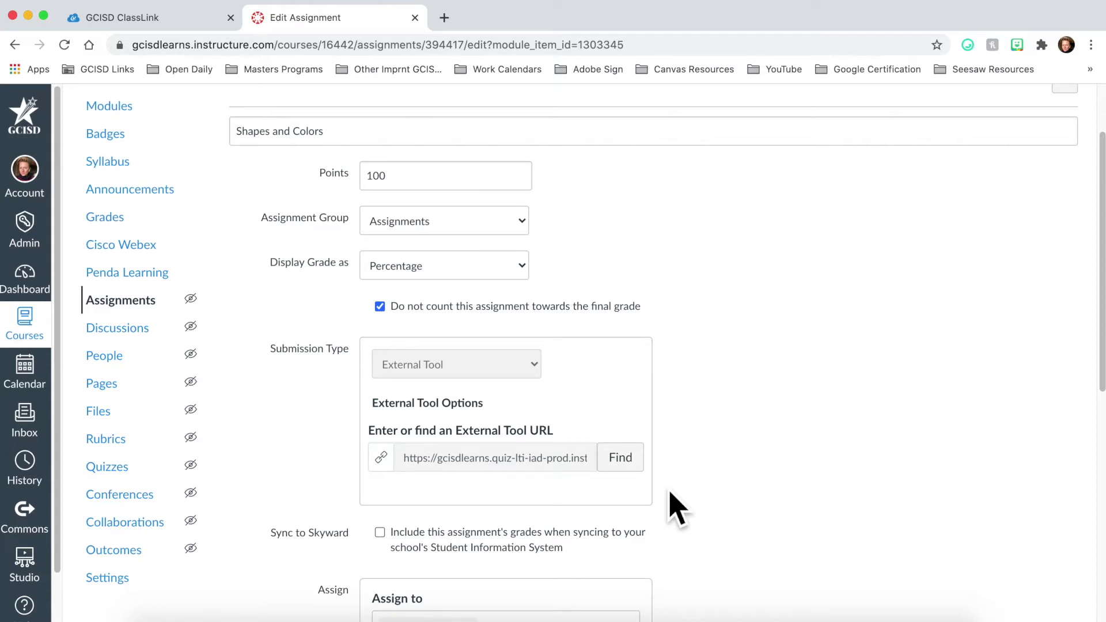
scroll(677, 509, down, 3)
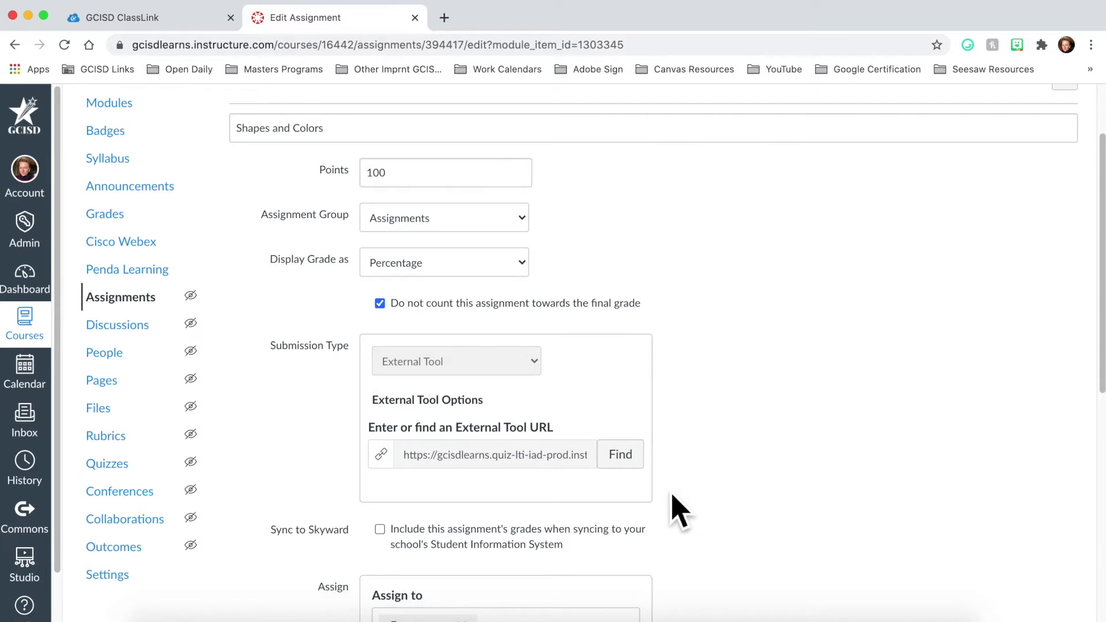
scroll(679, 511, down, 5)
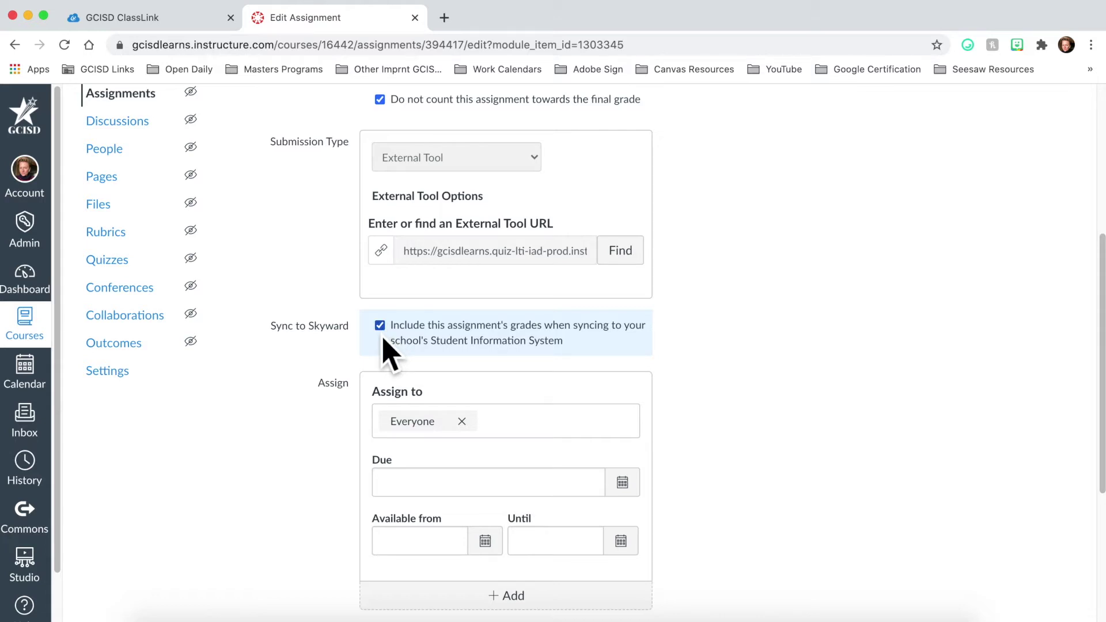
Step: Assign the quiz to the sandbox course section instead of Everyone
scroll(723, 431, down, 3)
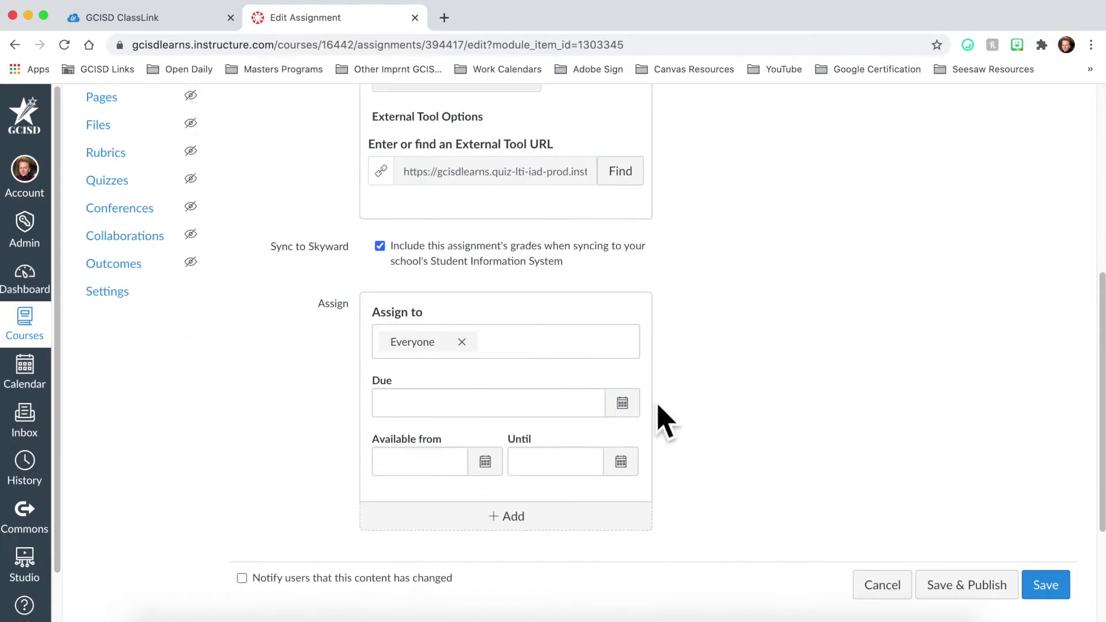
click(462, 342)
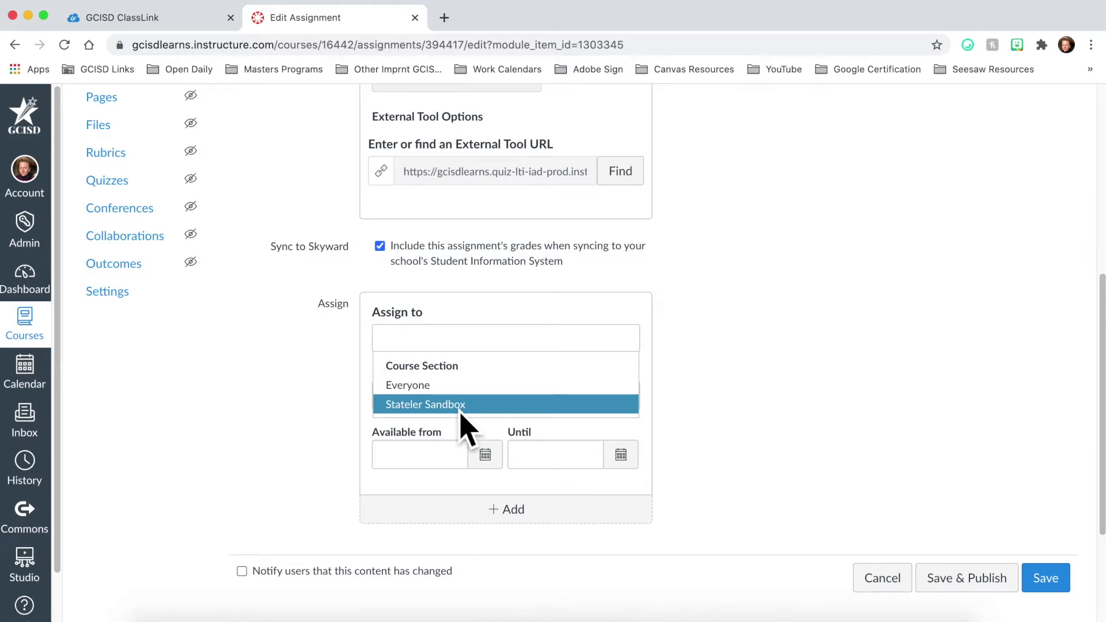
click(464, 404)
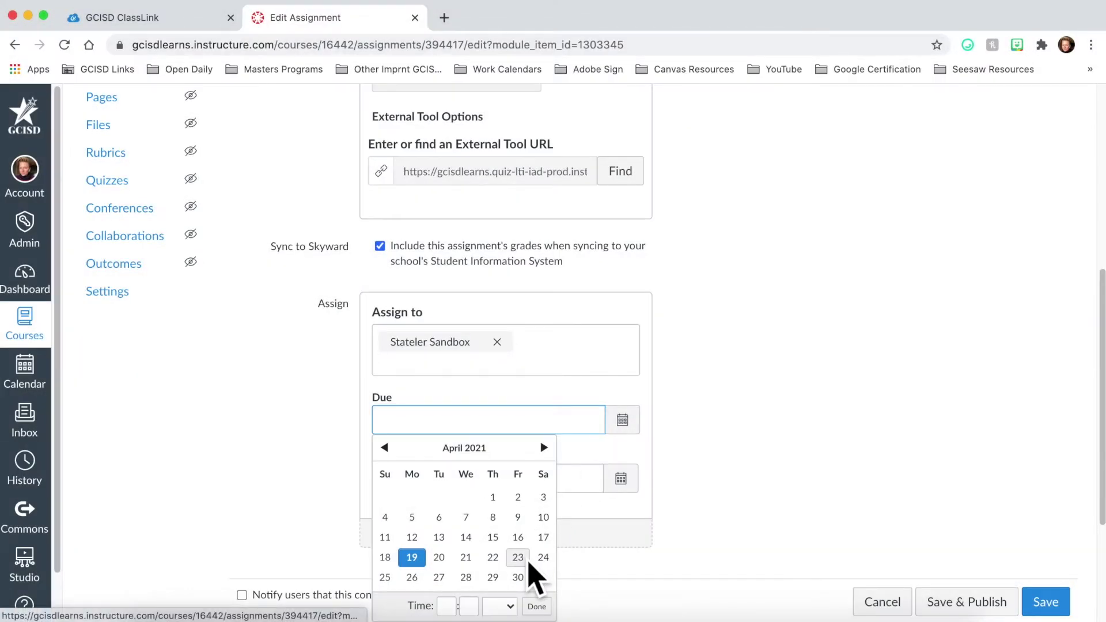
Step: Set the due date to Apr 23 11:59pm and availability from Apr 20 12am until Apr 23 11:59pm, and proceed to the quiz builder
click(526, 562)
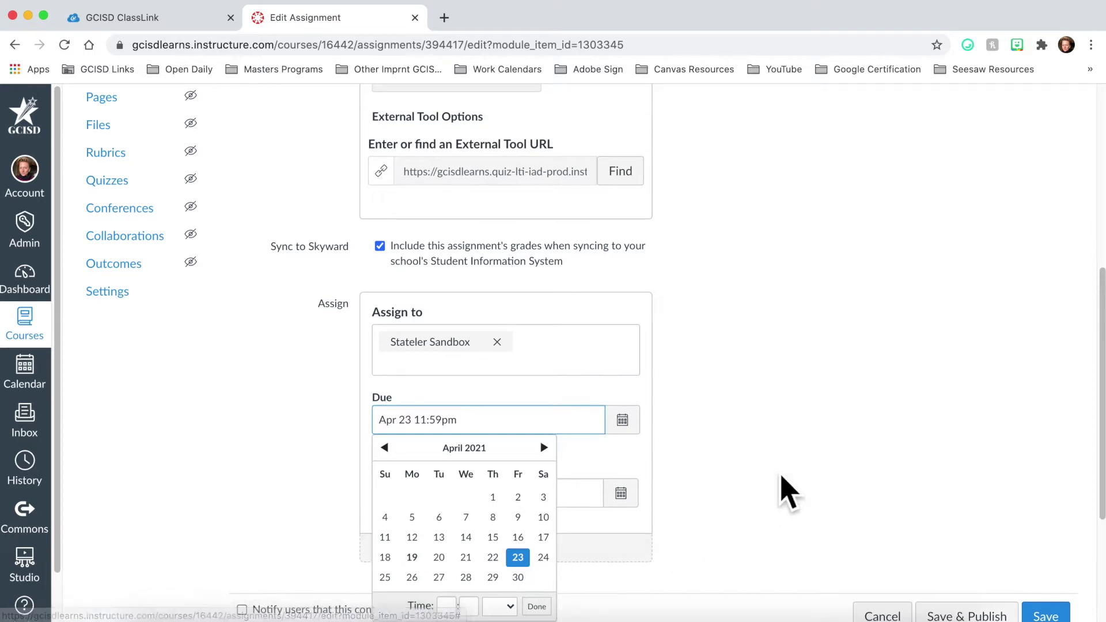
click(788, 493)
click(485, 493)
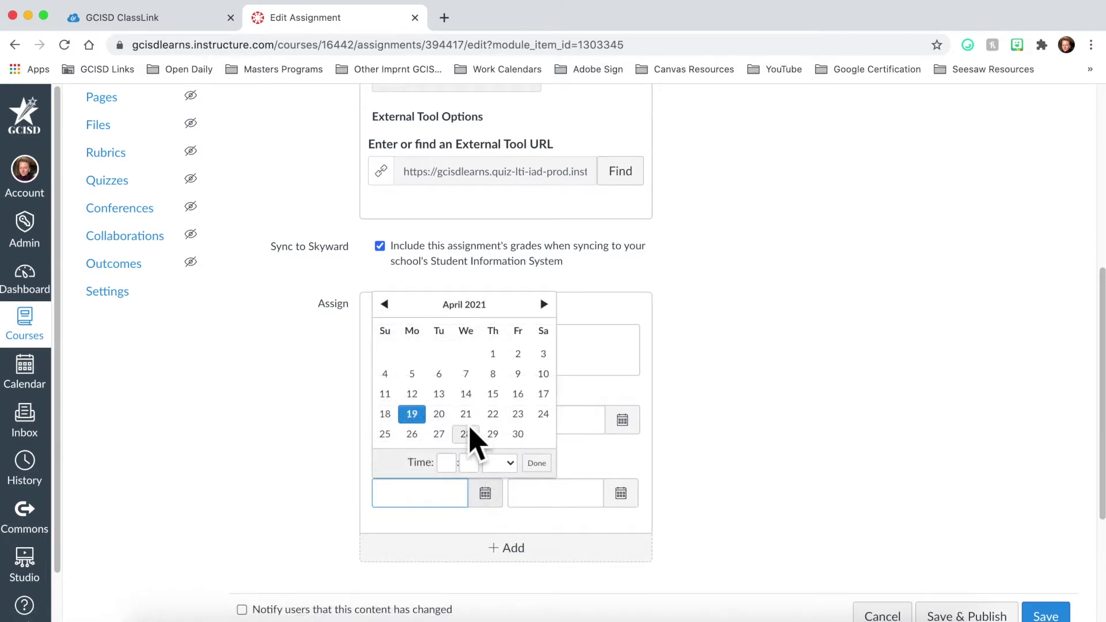
click(439, 414)
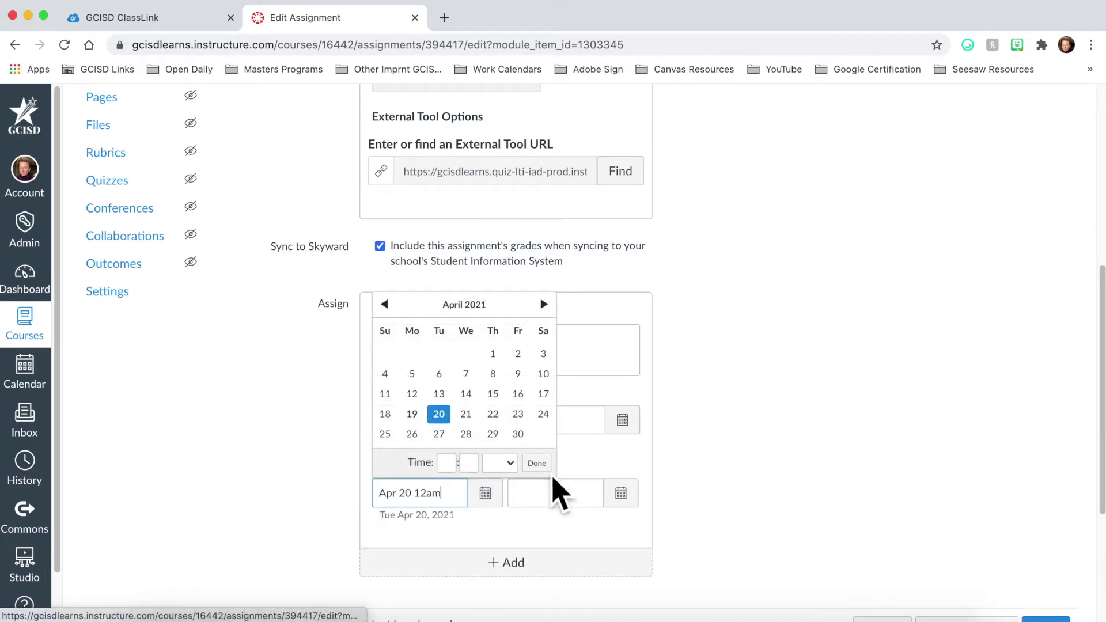
click(753, 506)
click(632, 495)
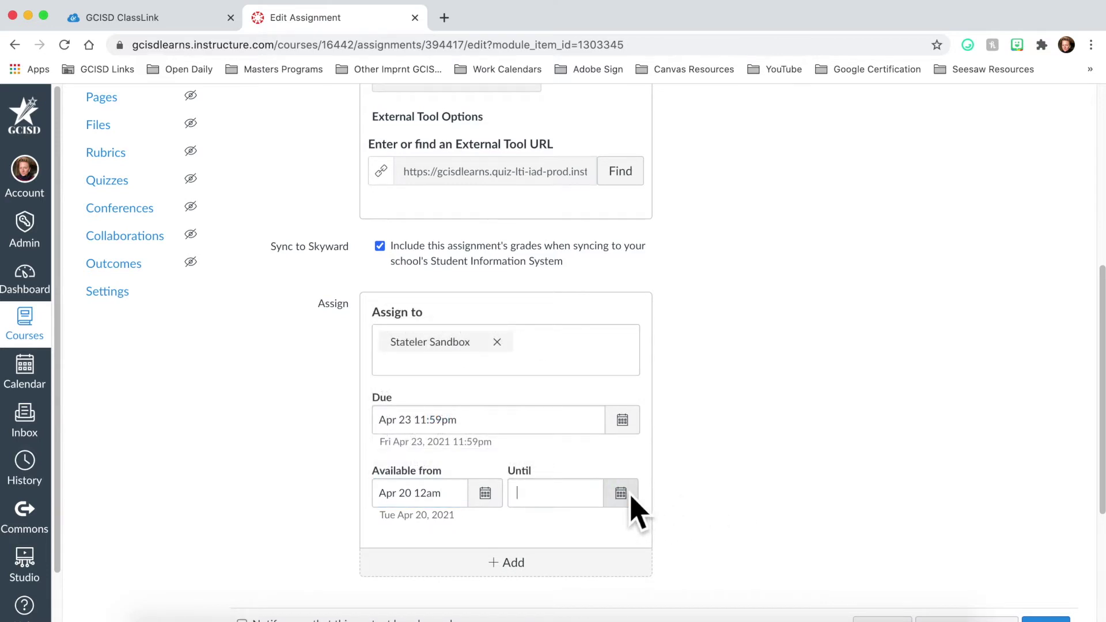
click(653, 414)
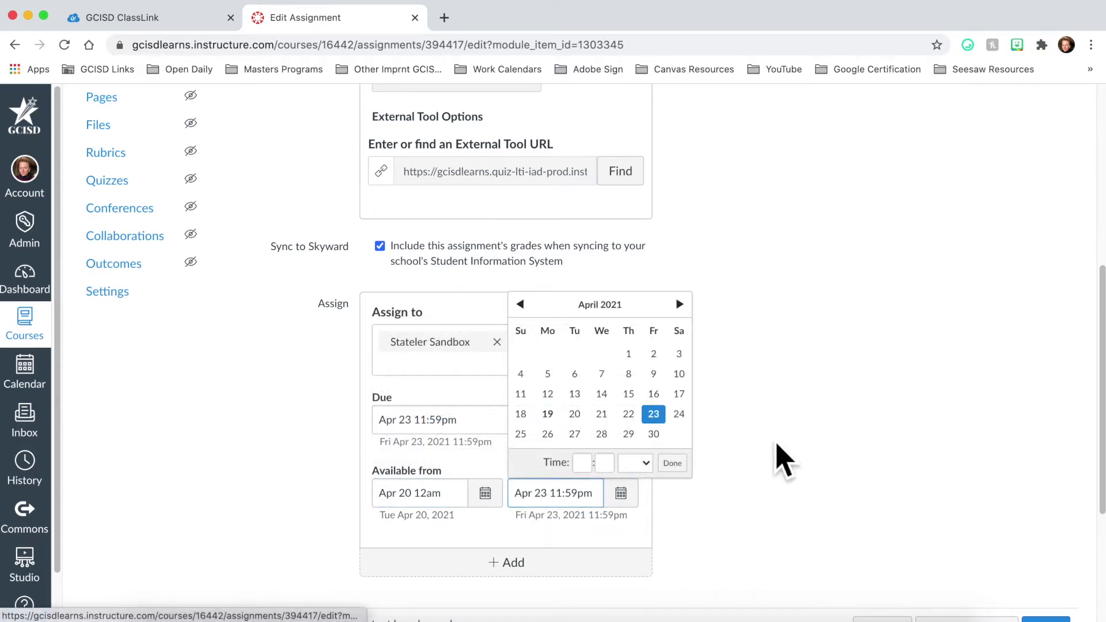
click(801, 463)
scroll(836, 478, down, 3)
click(1048, 468)
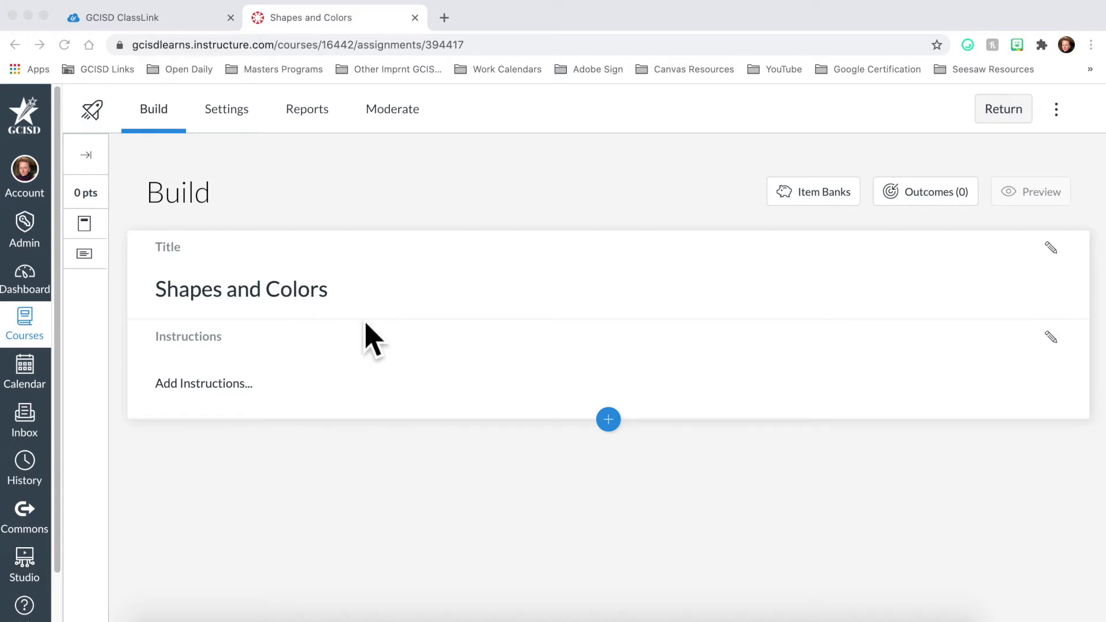
Step: Begin the quiz instructions with "Follow the directions for each question. Do the best that you can"
click(292, 348)
click(255, 390)
click(255, 389)
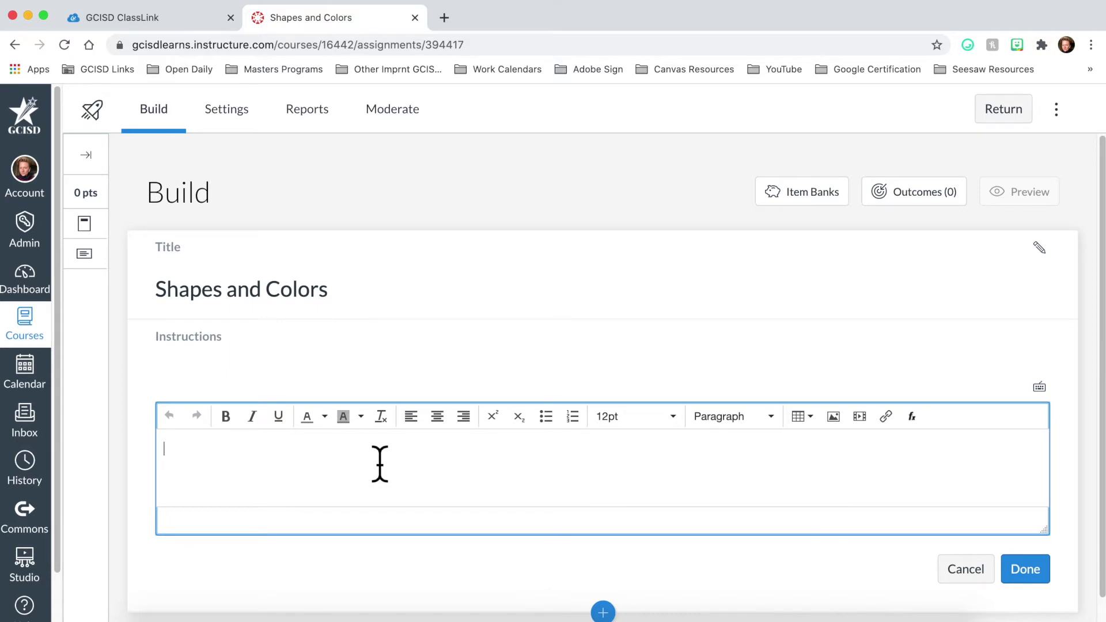
text(Follow the directions for each q)
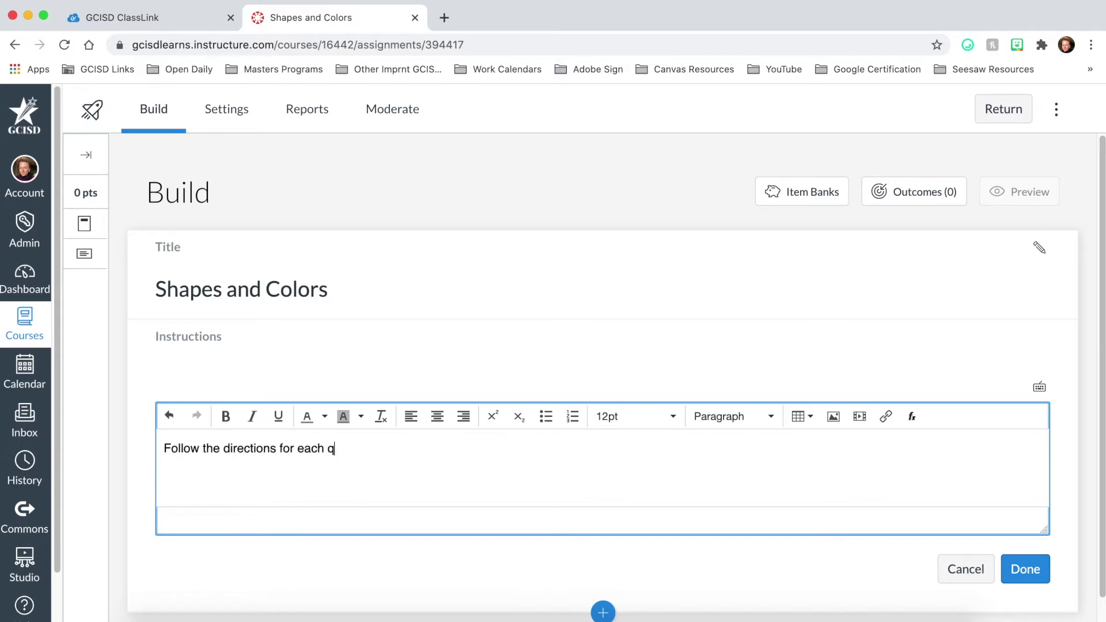
text(uestion. Do the best that you can)
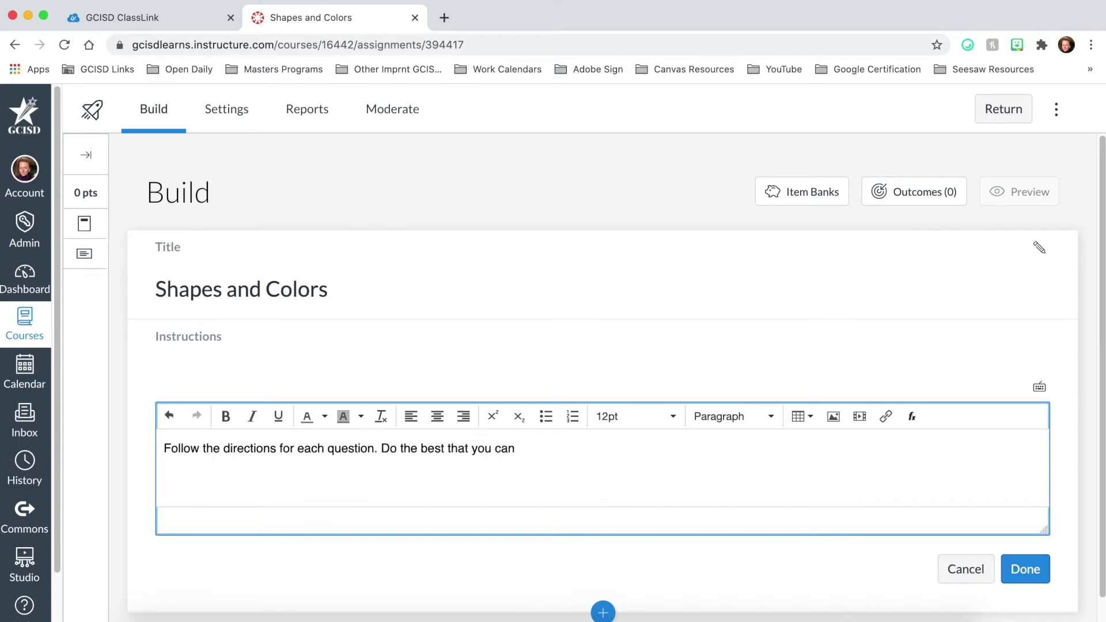
Step: Finish the instructions with "Remember to use any test taking strategies that you have! You can do it!" and save them
text(. Remember to use any test taking strat)
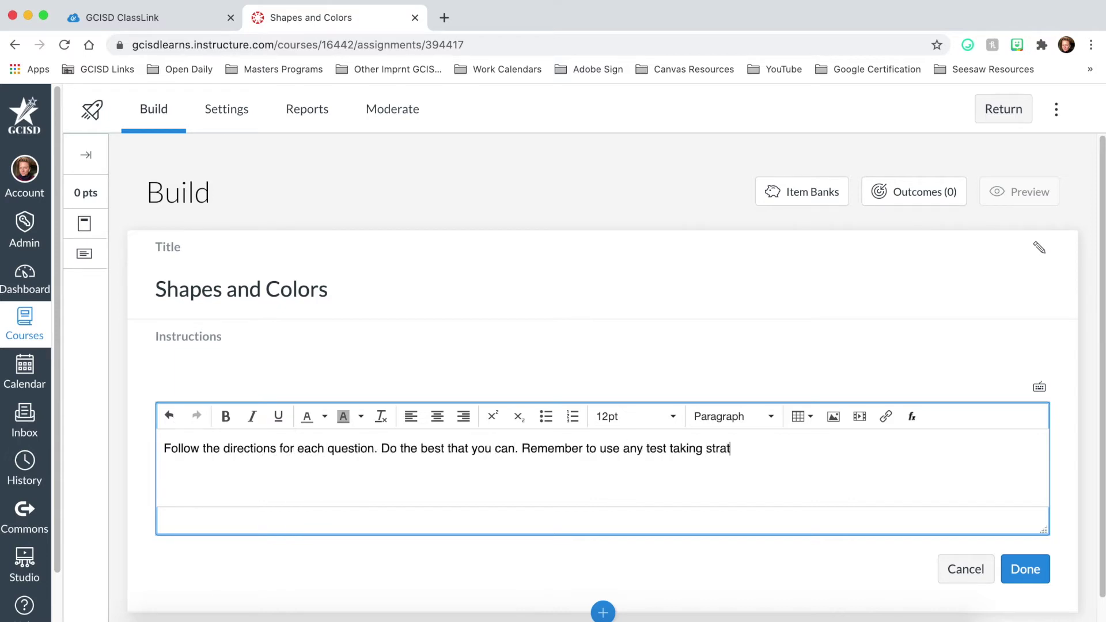
text(egies that you have! You can do it!)
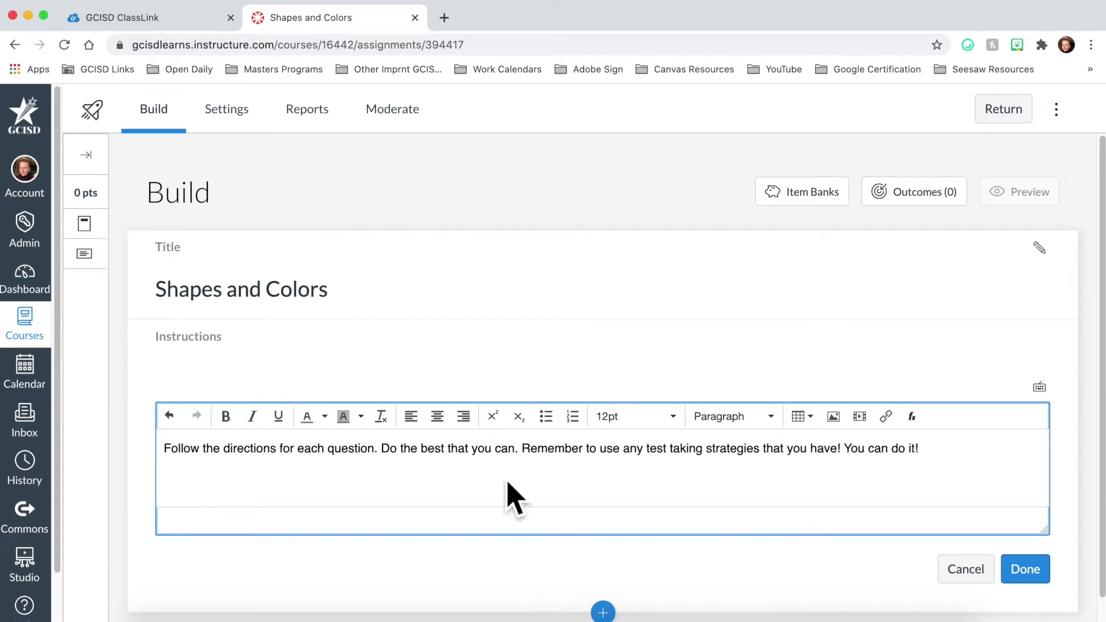
click(1026, 569)
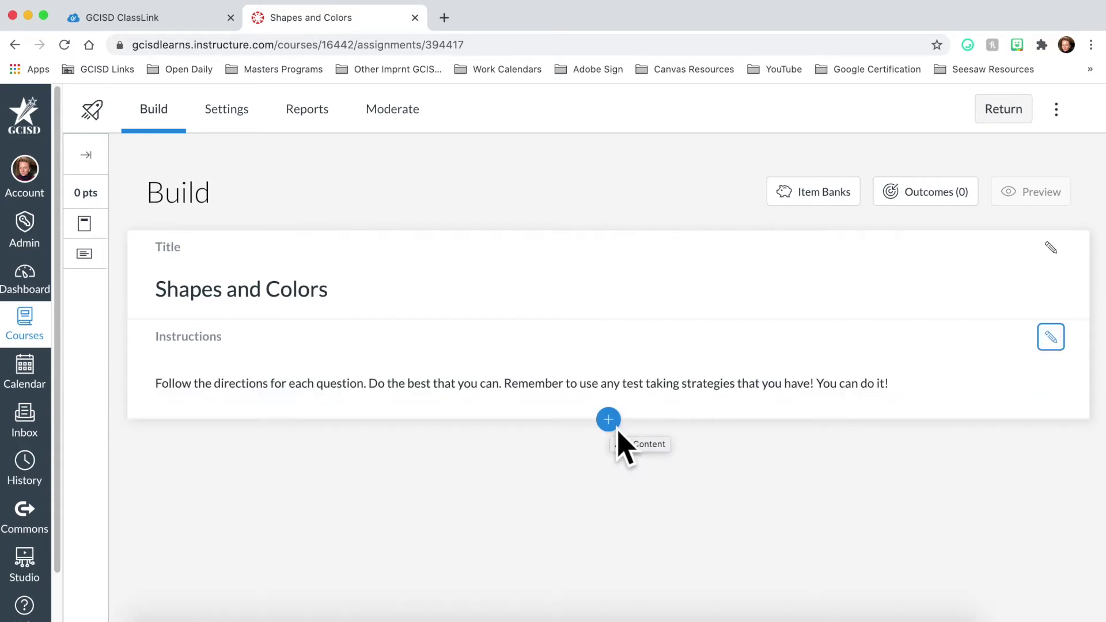
Step: Add a Categorization question titled Shape or Color with the stem "In this question, determine if the item is a shape or a color."
click(612, 431)
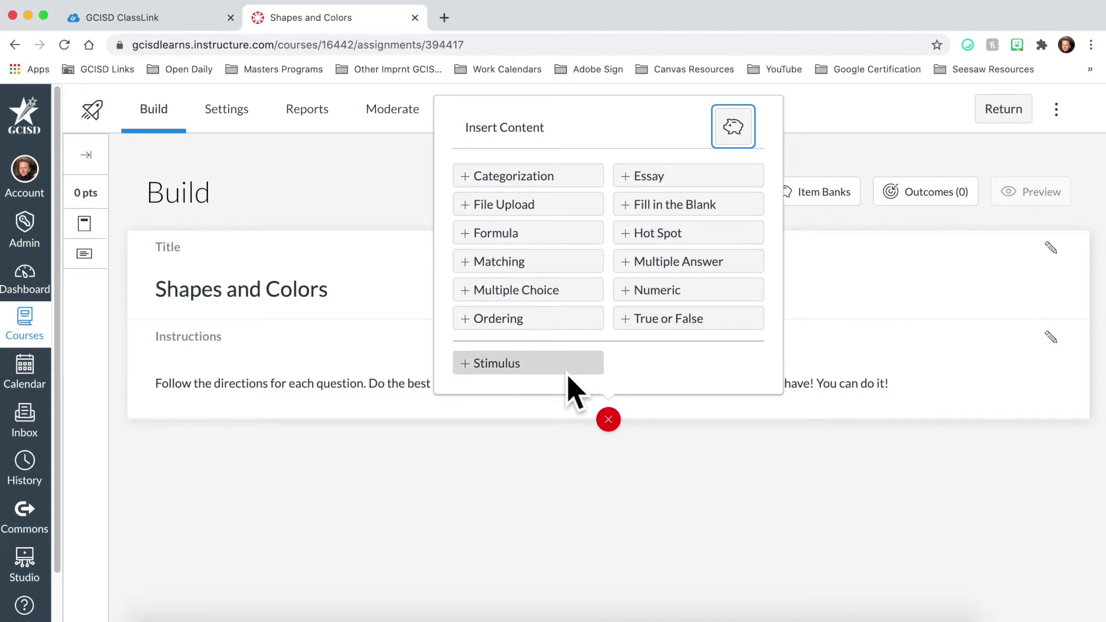
click(588, 182)
scroll(701, 408, down, 1)
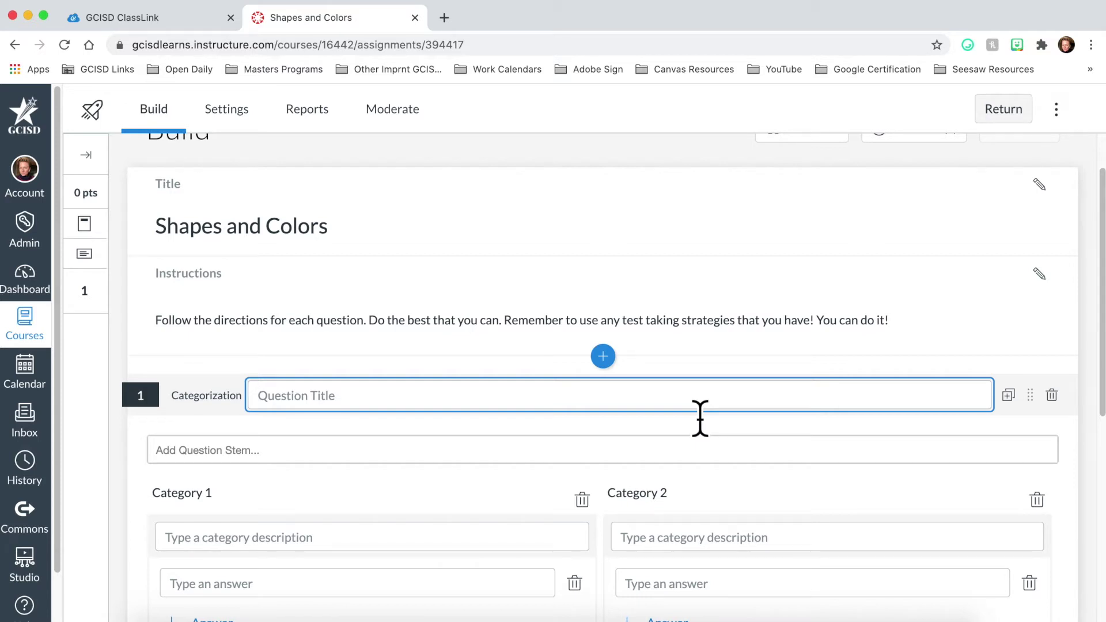
text(Shape or Color)
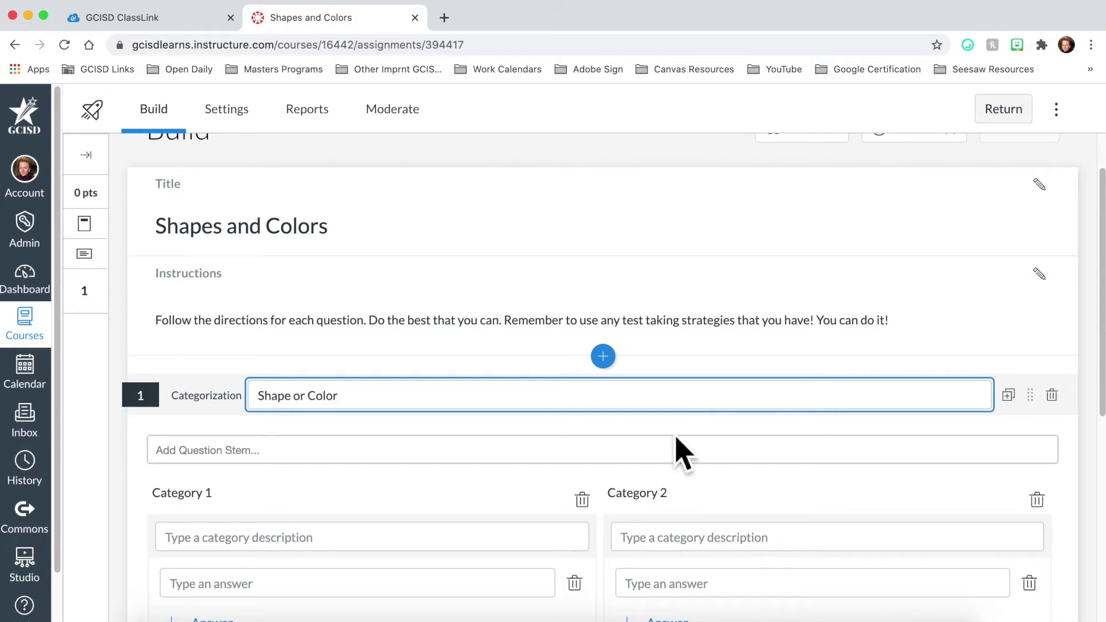
click(590, 458)
scroll(736, 482, down, 4)
text(In this)
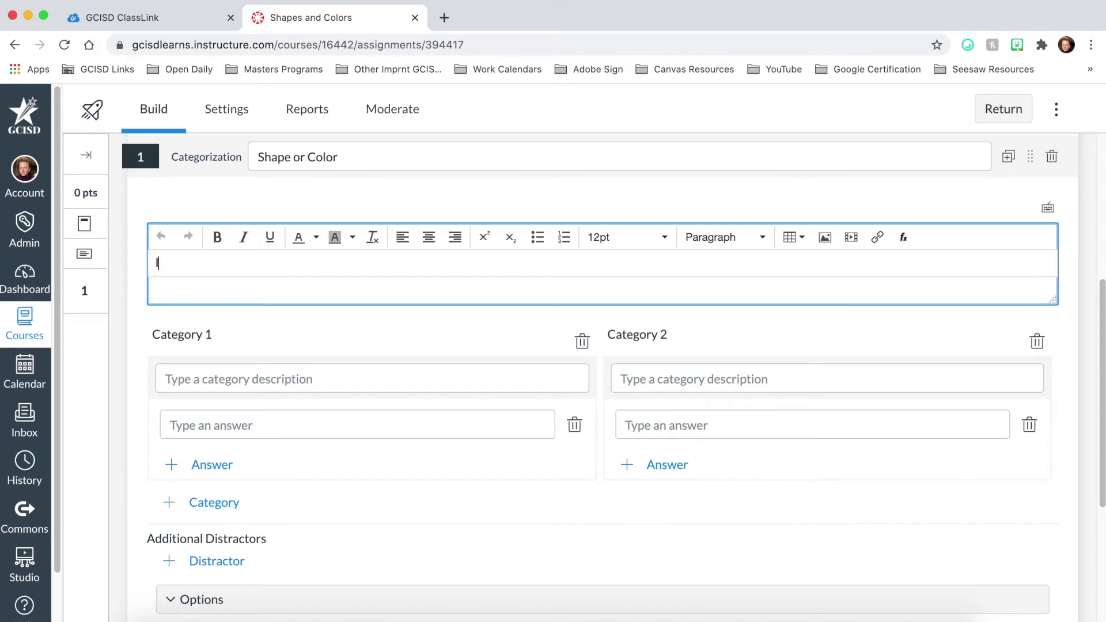
text( question, determine if the item is a shape or a color.)
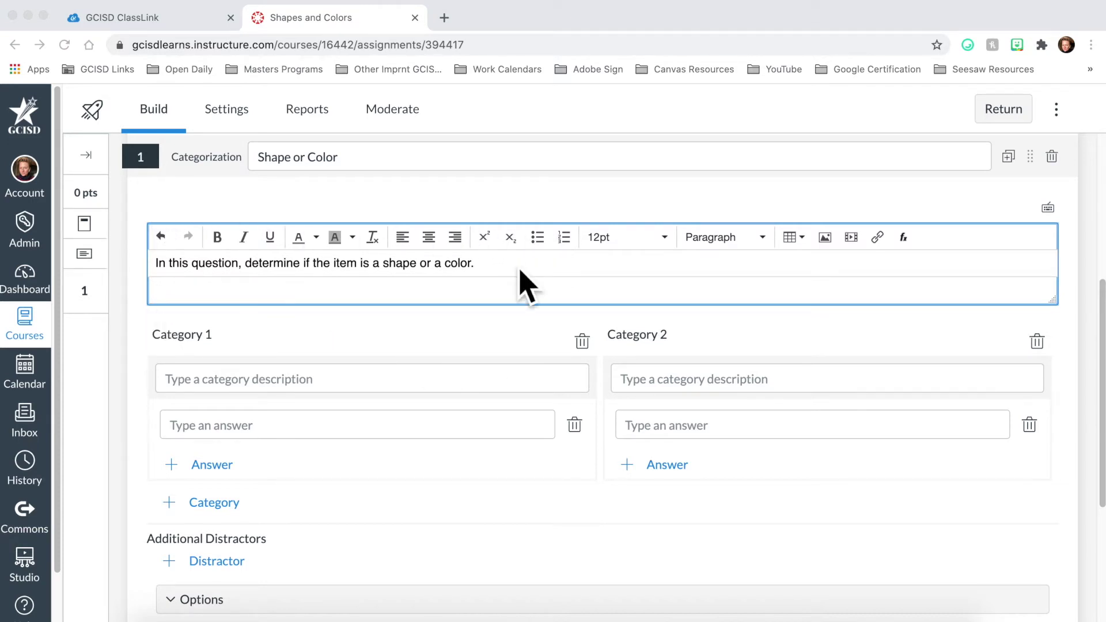
Step: Name the first category of the question Shape and the second category Color
click(436, 397)
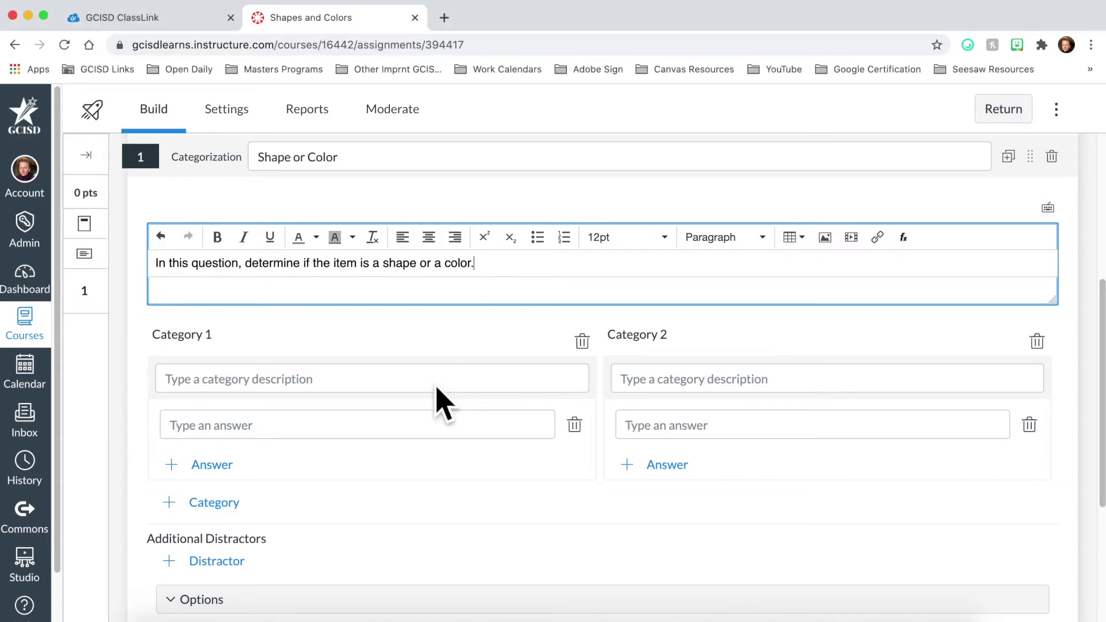
click(436, 383)
text(Shape)
click(766, 312)
text(Color)
Step: Fill the Shape category with the answers Square, Triangle and Circle
click(465, 362)
text(Square)
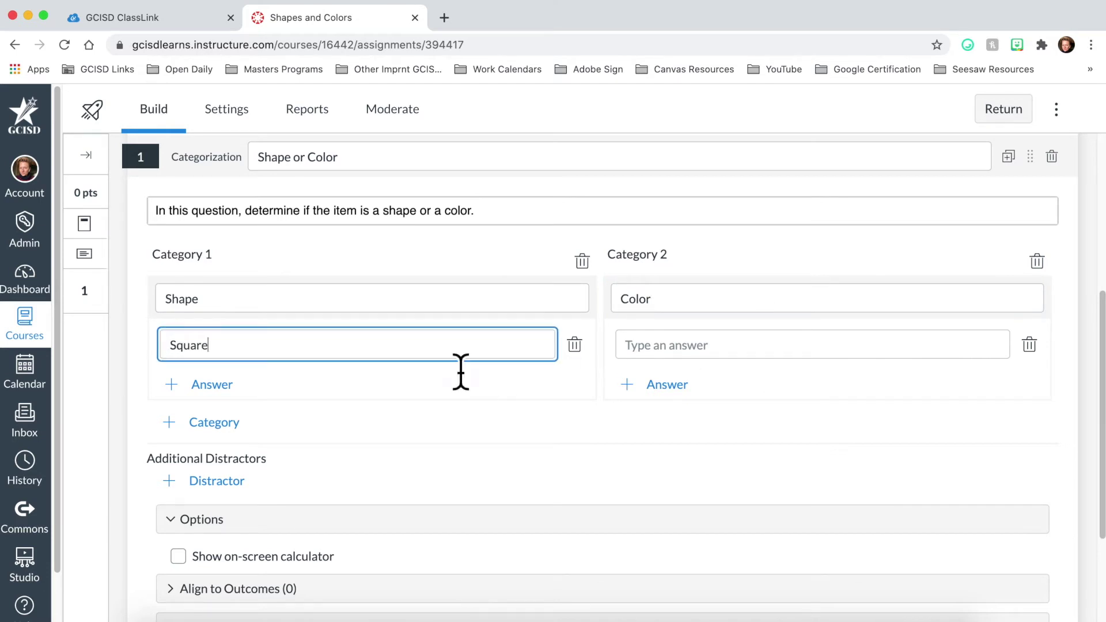
click(228, 386)
text(Triangle)
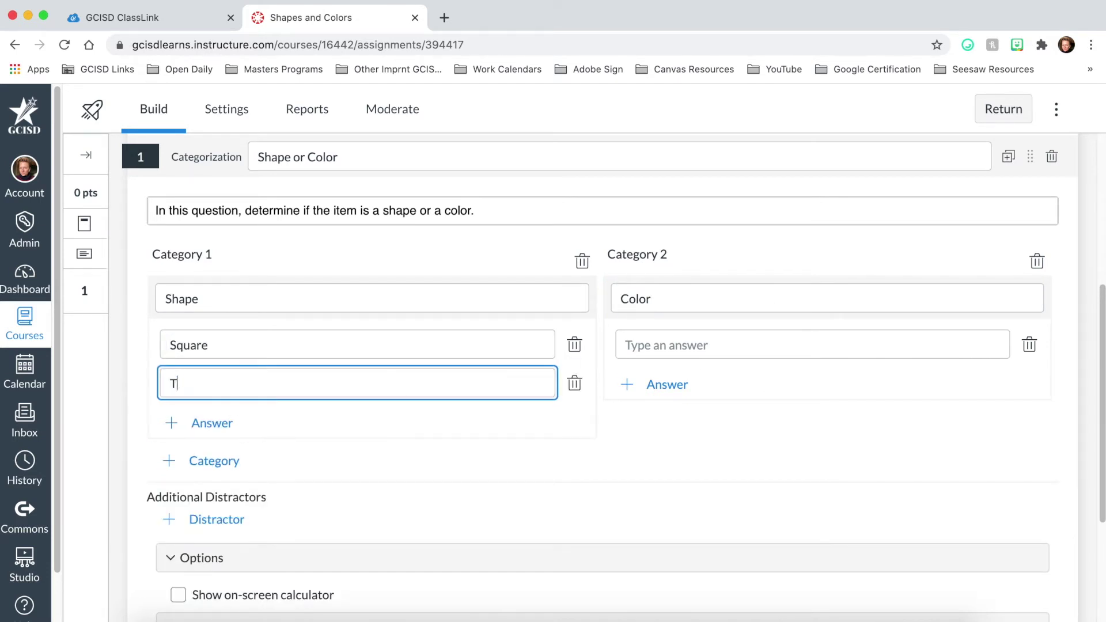
click(209, 424)
text(Cirl)
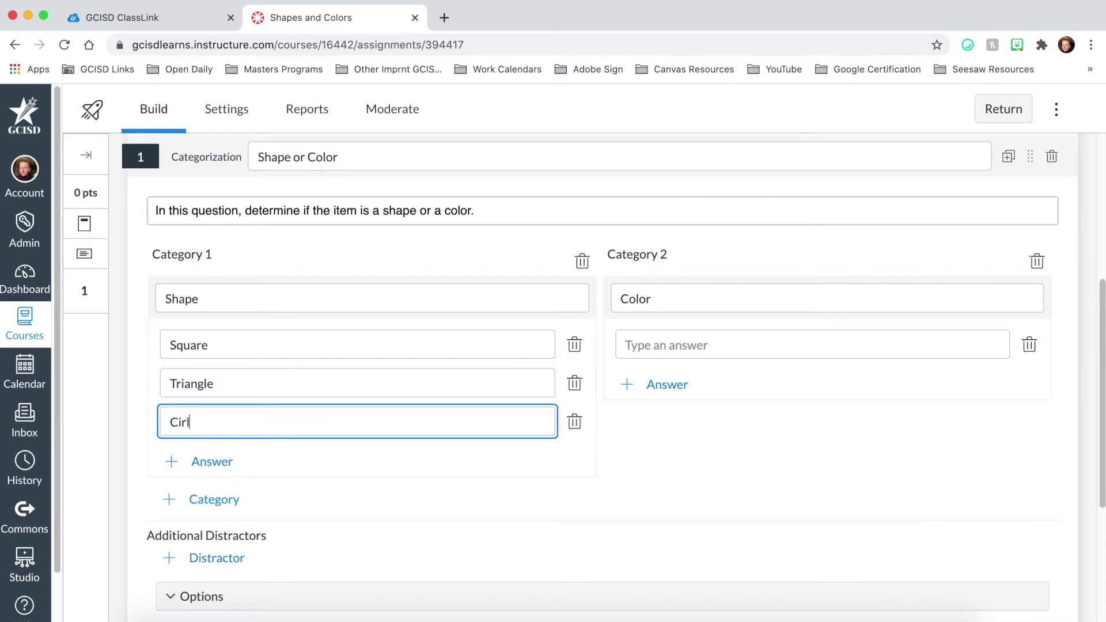
Step: Fill the Color category with the answers Red, Yellow and Blue
click(699, 346)
text(Red)
click(683, 388)
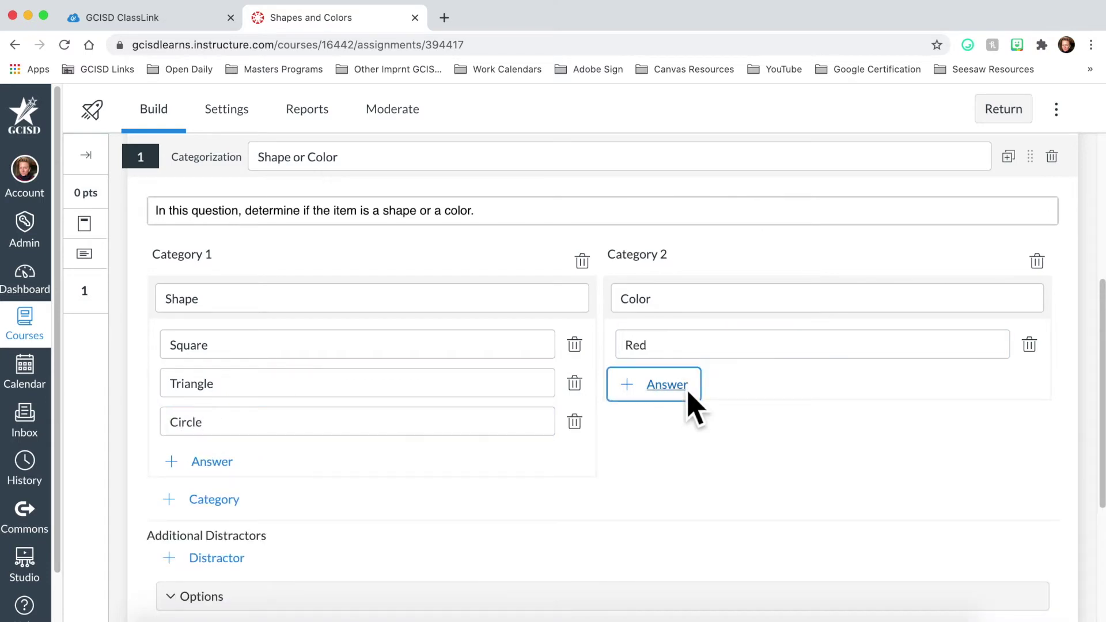
text(Yellow)
click(691, 425)
text(Blue)
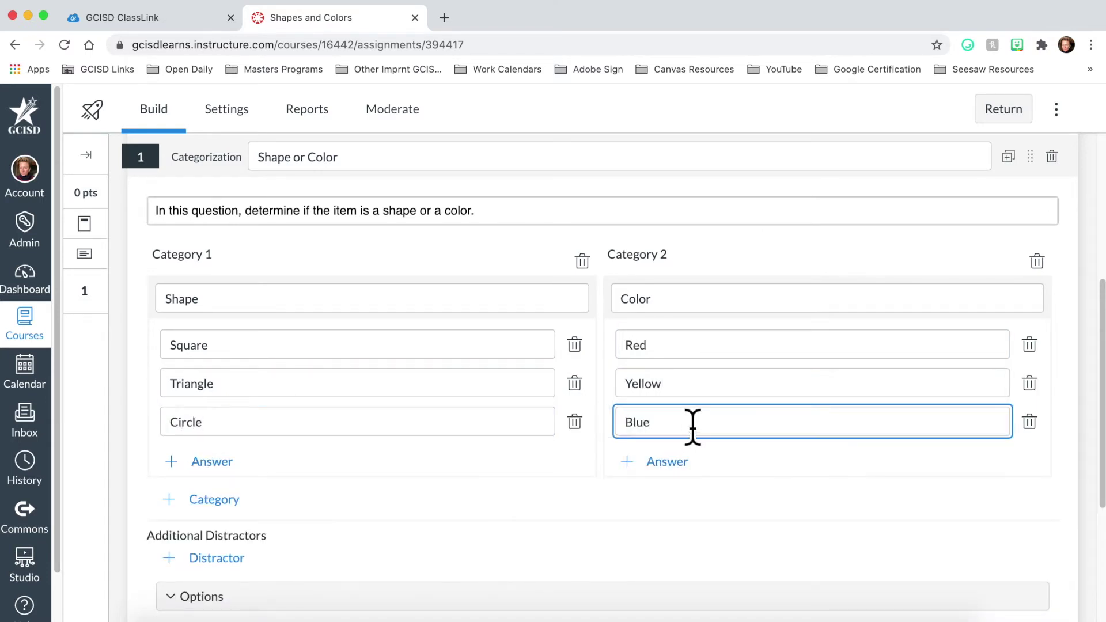
Step: Make the Categorization question worth 10 points and save it
scroll(234, 521, down, 1)
scroll(234, 522, down, 1)
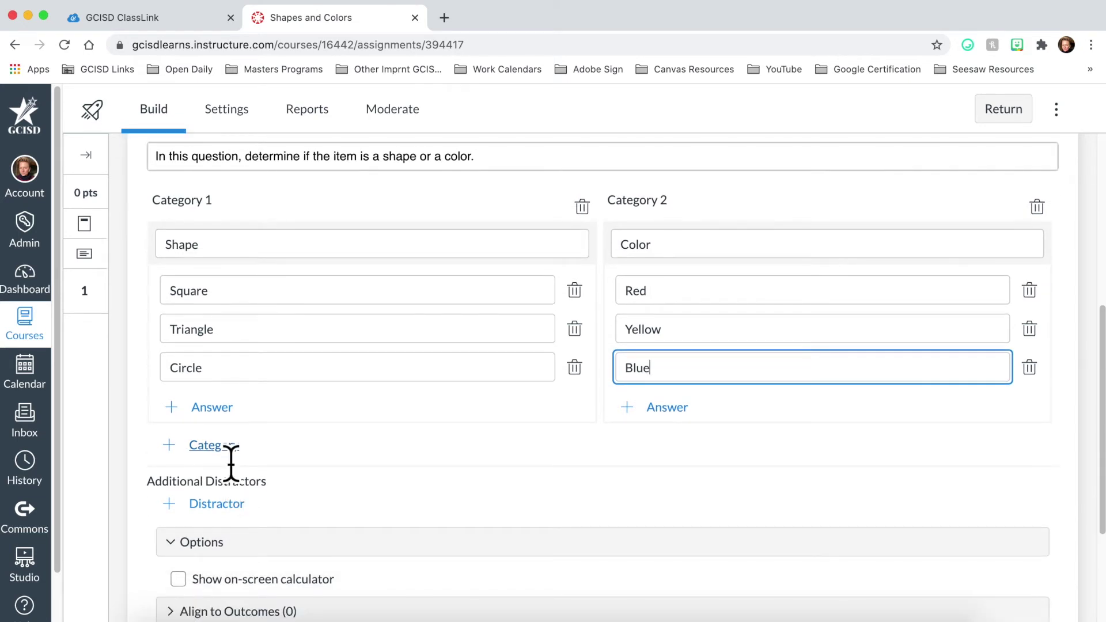
scroll(231, 464, down, 3)
click(172, 563)
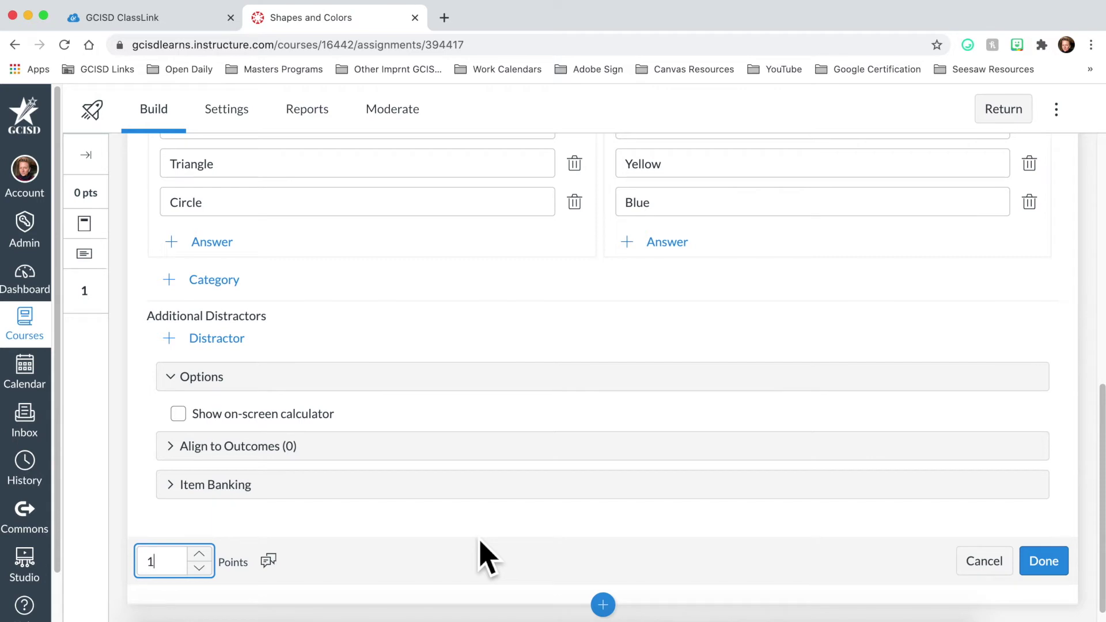
text(0)
click(1042, 563)
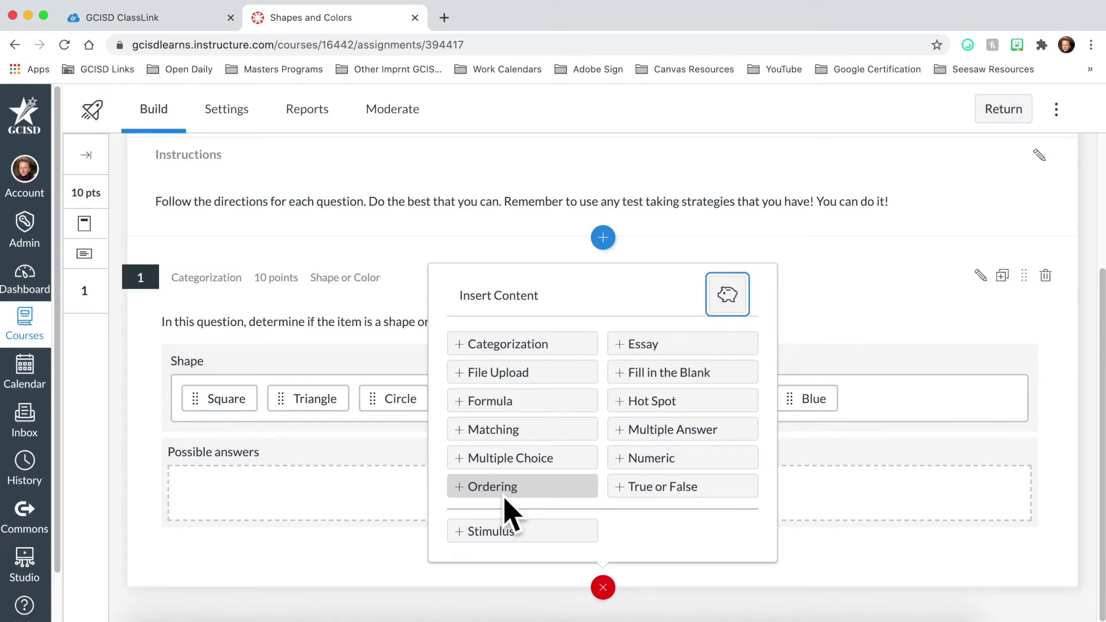
Step: Add an Ordering question titled Alphabetical Order with the stem "Put the shape names in alphabetical order."
click(505, 496)
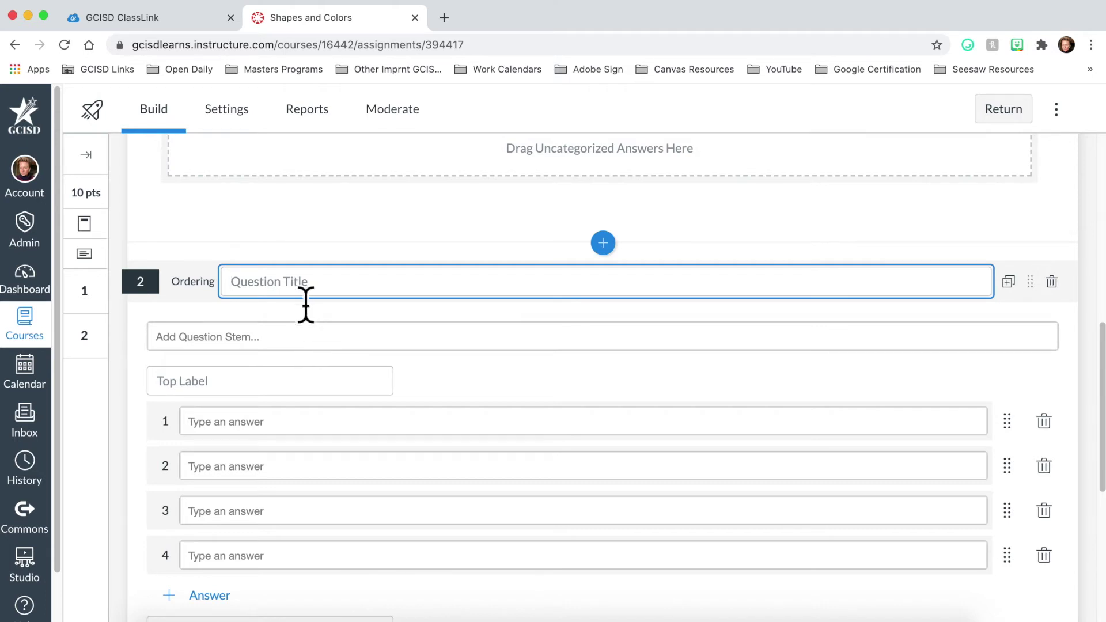
text(Alphabetical Order)
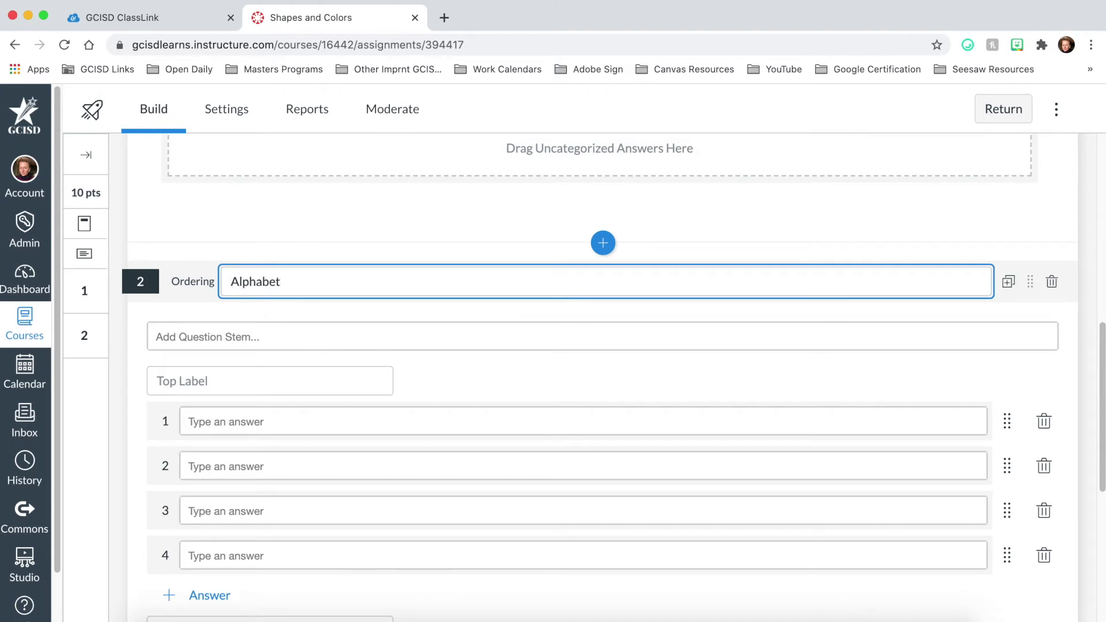
click(284, 341)
text(Put the shape names in)
key(BackSpace)
key(BackSpace)
key(BackSpace)
key(BackSpace)
text(names in alphabetical order.)
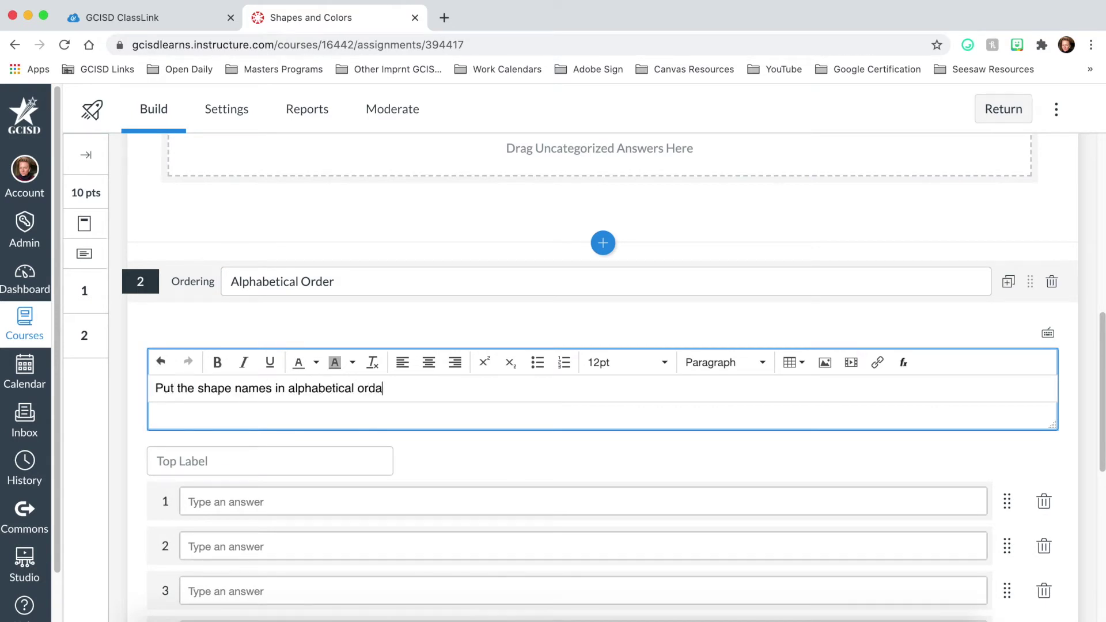
Step: Label the start of the ordering list A and its end Z
click(332, 464)
text(A)
scroll(743, 514, down, 2)
click(306, 506)
text(Z)
Step: Enter Circle, Square and Triangle as the ordered answers and remove the empty fourth answer
click(272, 297)
text(Circle)
click(371, 426)
text(Square)
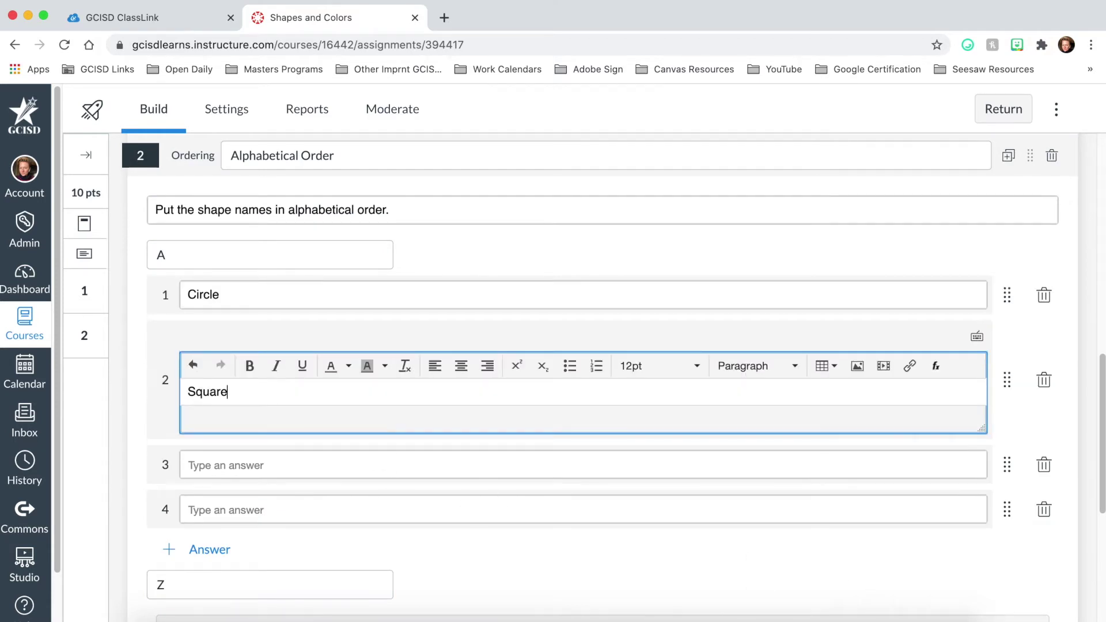
click(323, 464)
text(Triangle)
click(881, 573)
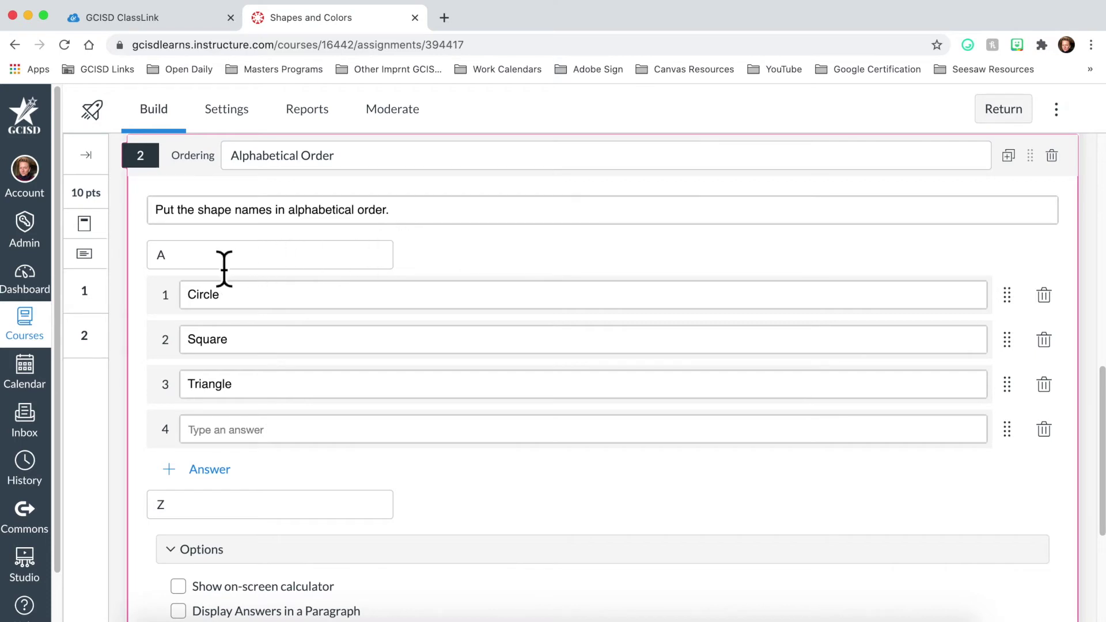
scroll(317, 517, down, 1)
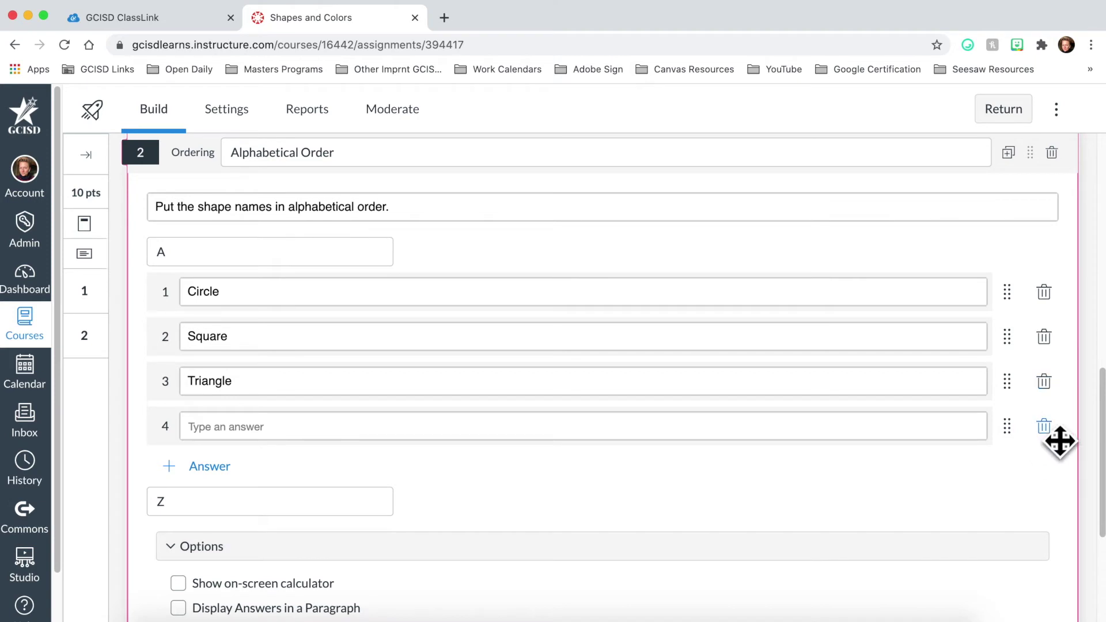
click(1044, 427)
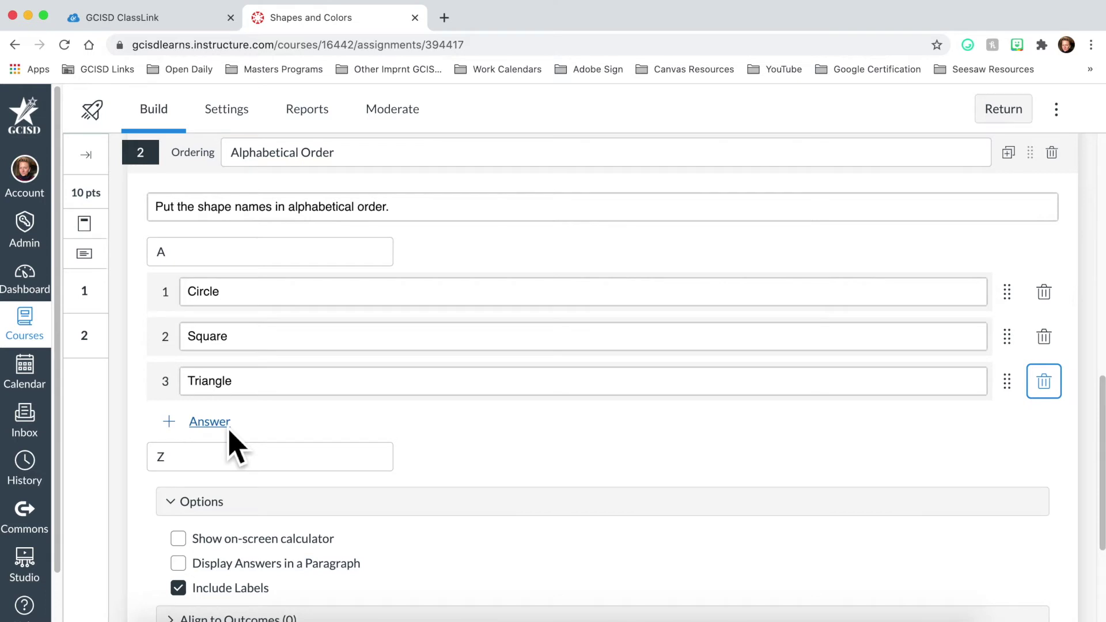
Step: Make the Ordering question worth 10 points and save it
scroll(235, 441, down, 3)
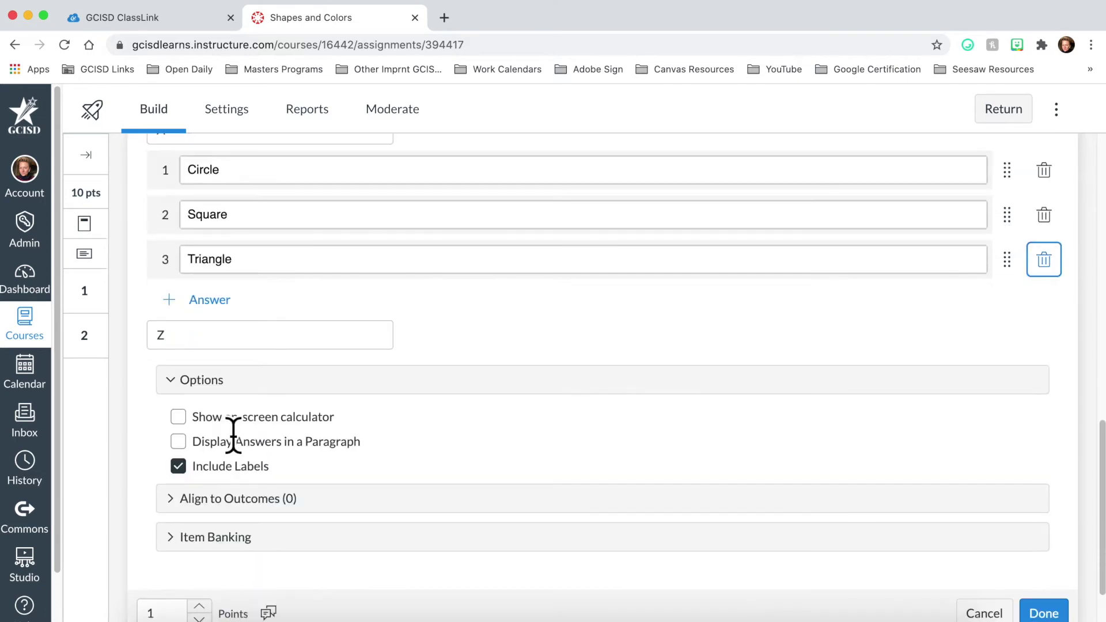
scroll(461, 464, down, 1)
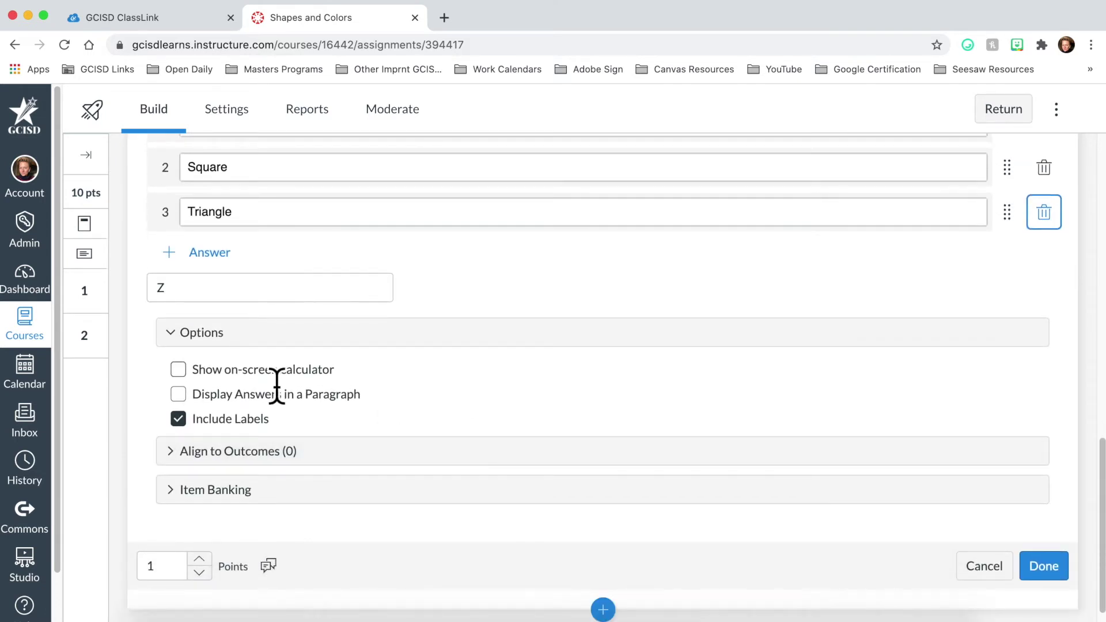
scroll(285, 501, down, 1)
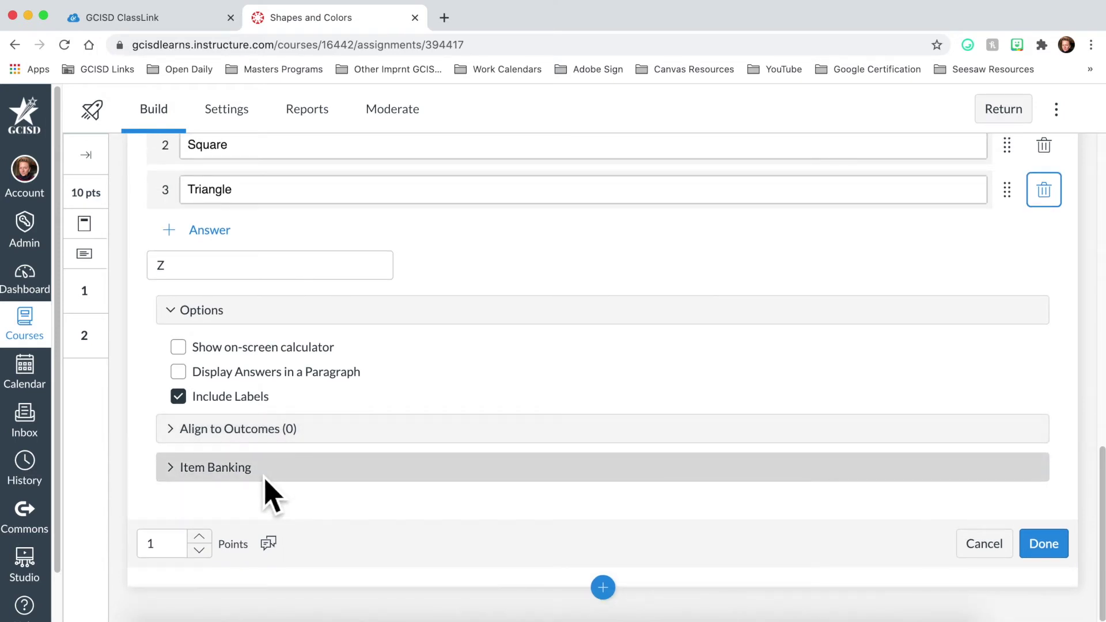
click(176, 548)
text(0)
click(1060, 550)
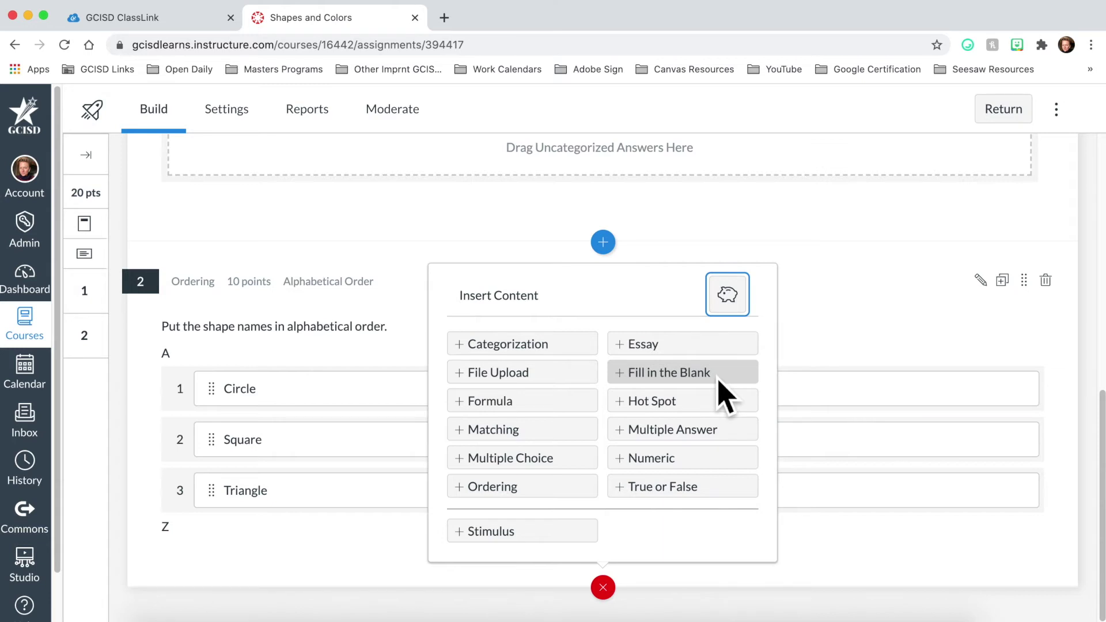
Step: Add a Fill in the Blank question after the Ordering question and title it Fill in the Blank
click(720, 382)
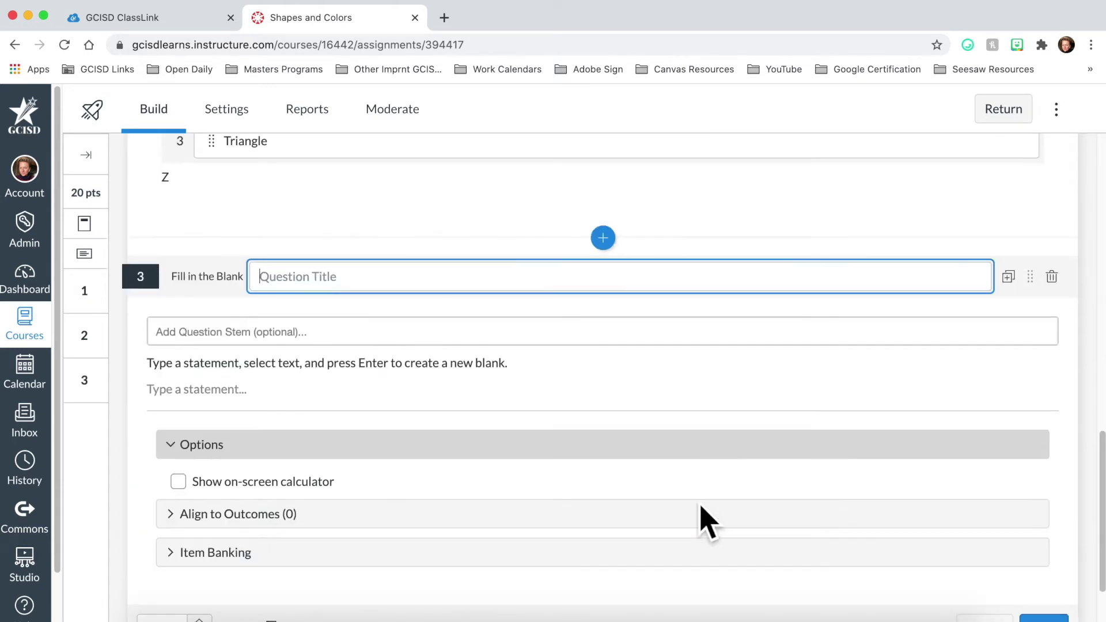
scroll(749, 356, up, 1)
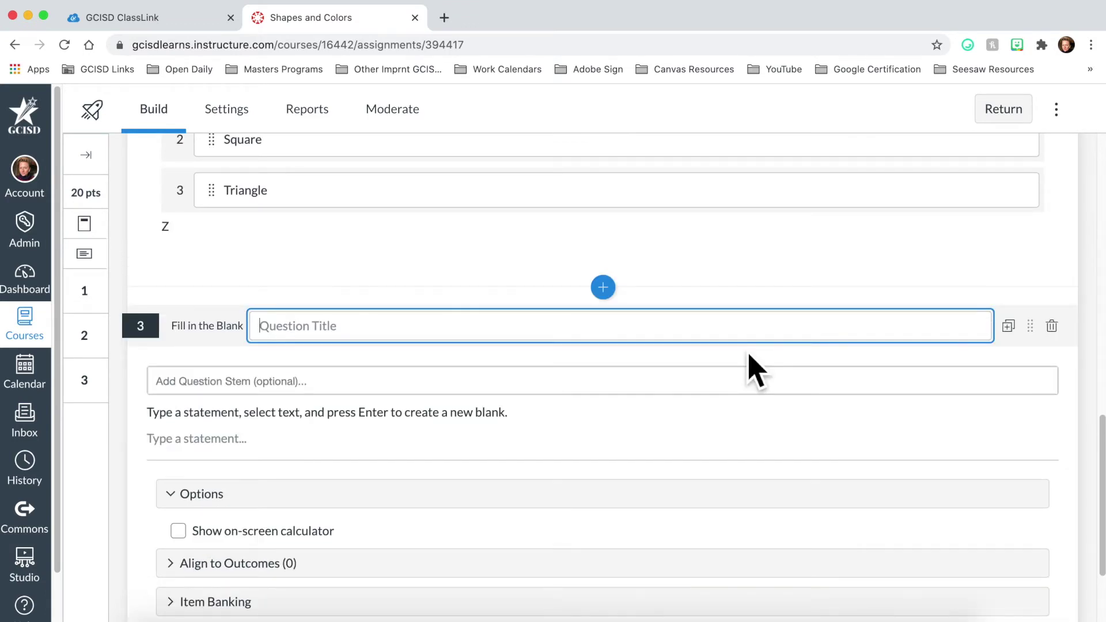
text(Fill in the Blan)
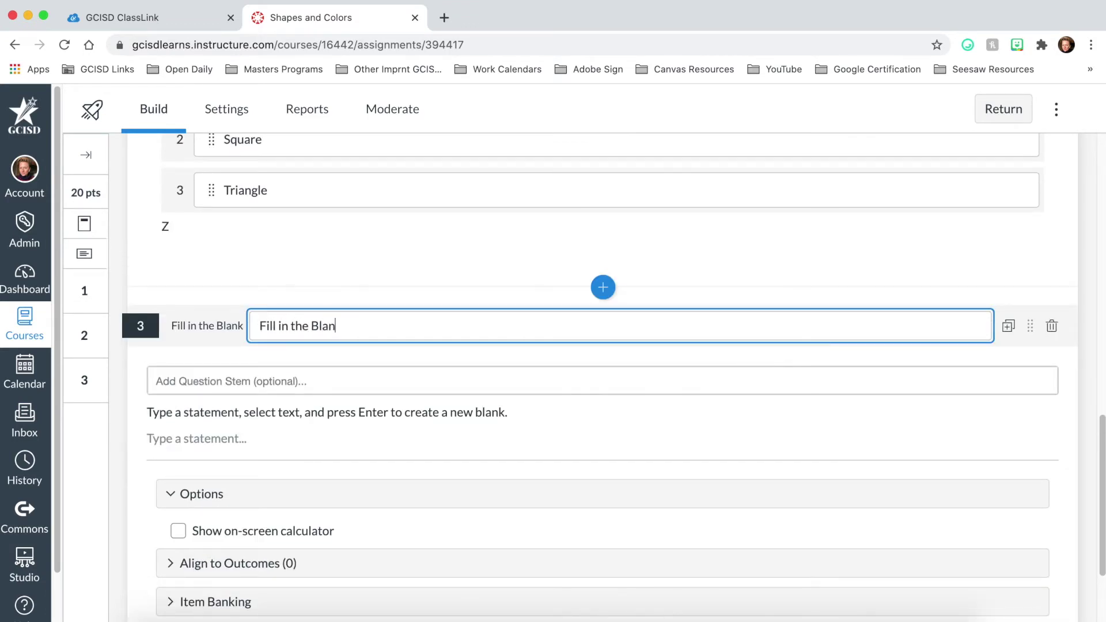
text(k)
scroll(295, 321, down, 3)
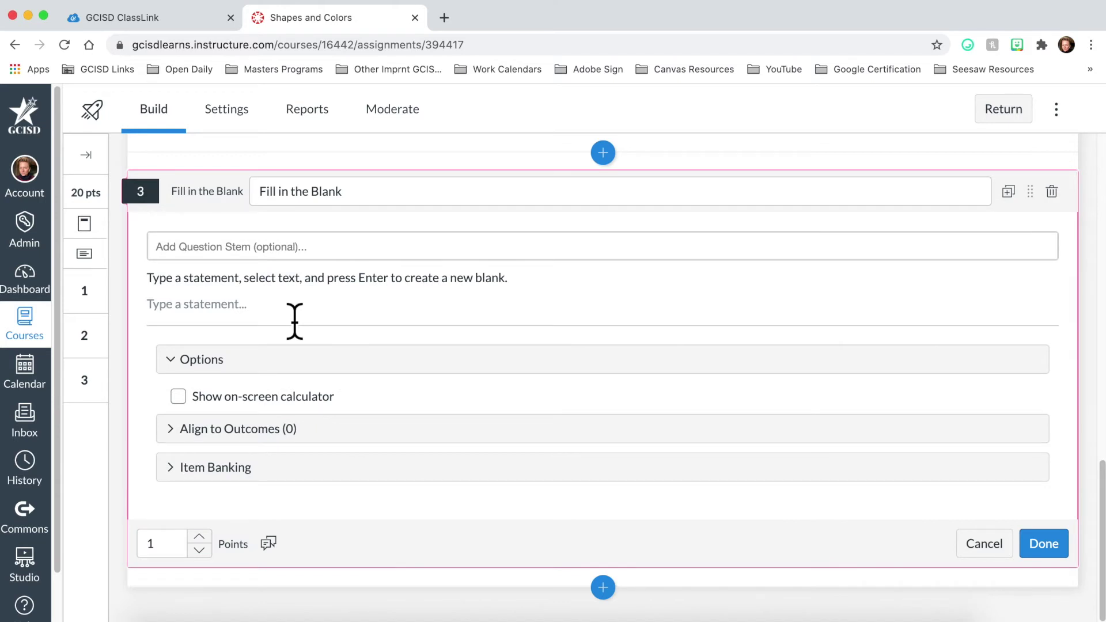
Step: Enter the statement "The color red is the color of a stop sign." and turn the word red into a blank
click(166, 323)
text(The colo)
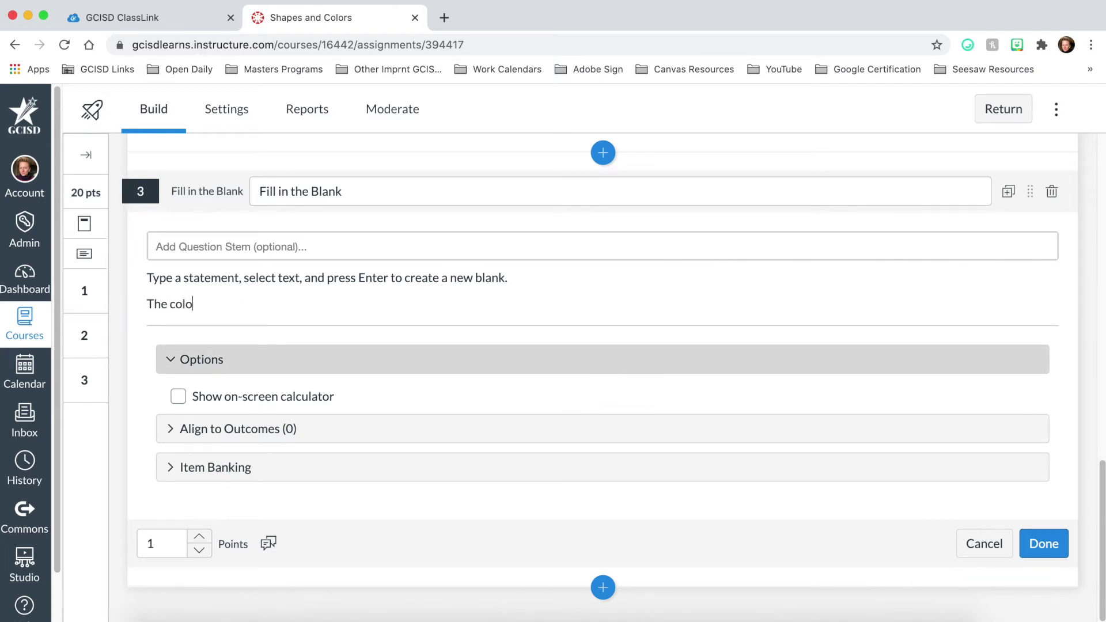
text(r red is the color of a stop sign.)
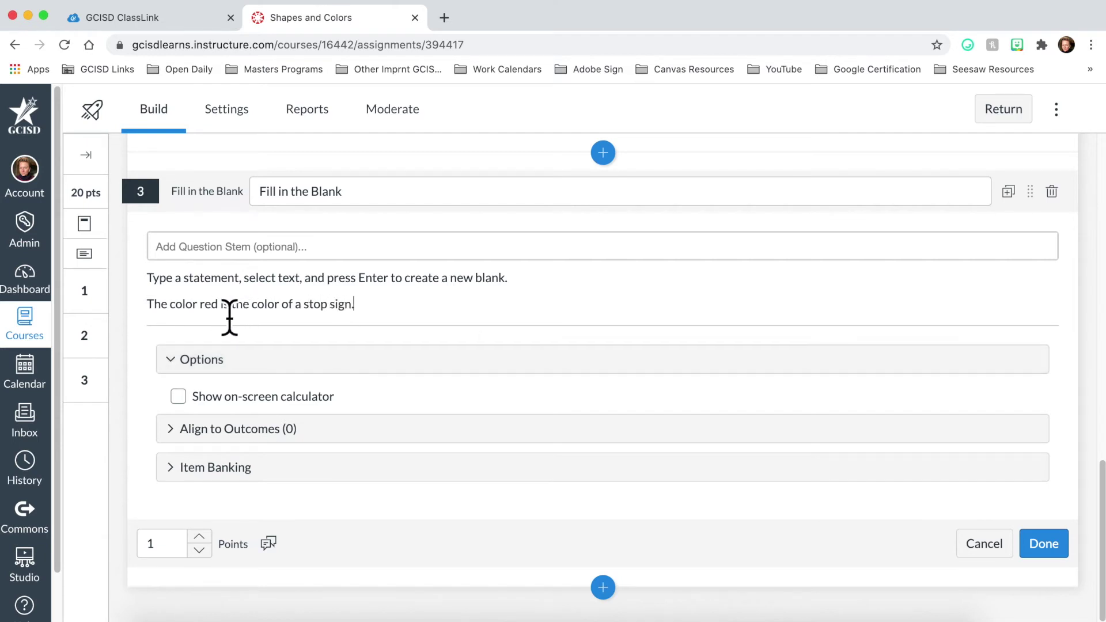
double_click(209, 305)
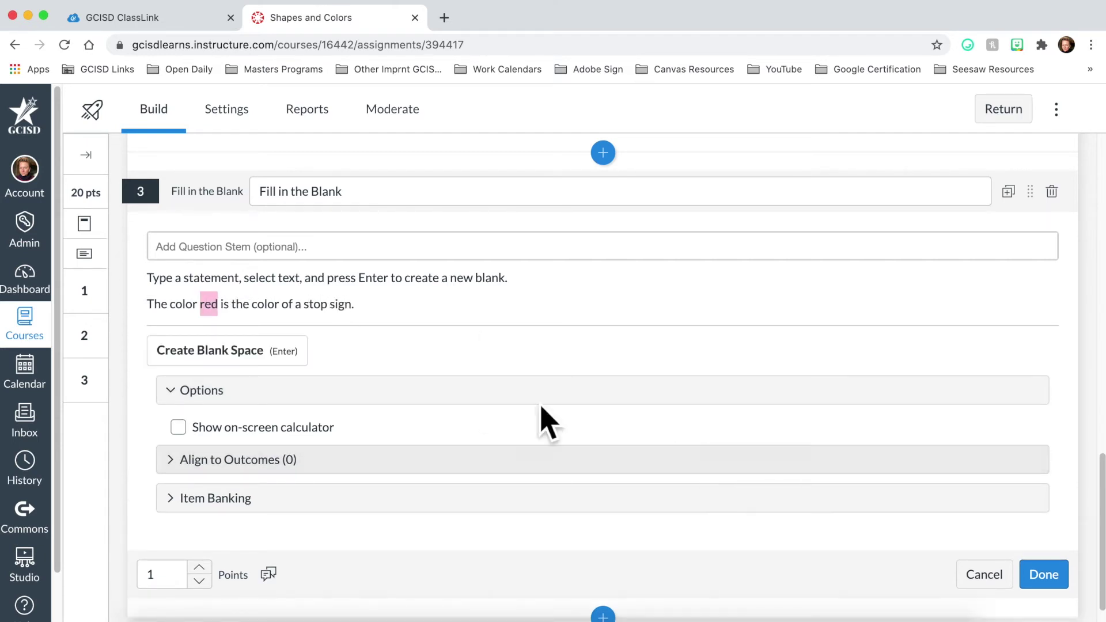
click(252, 363)
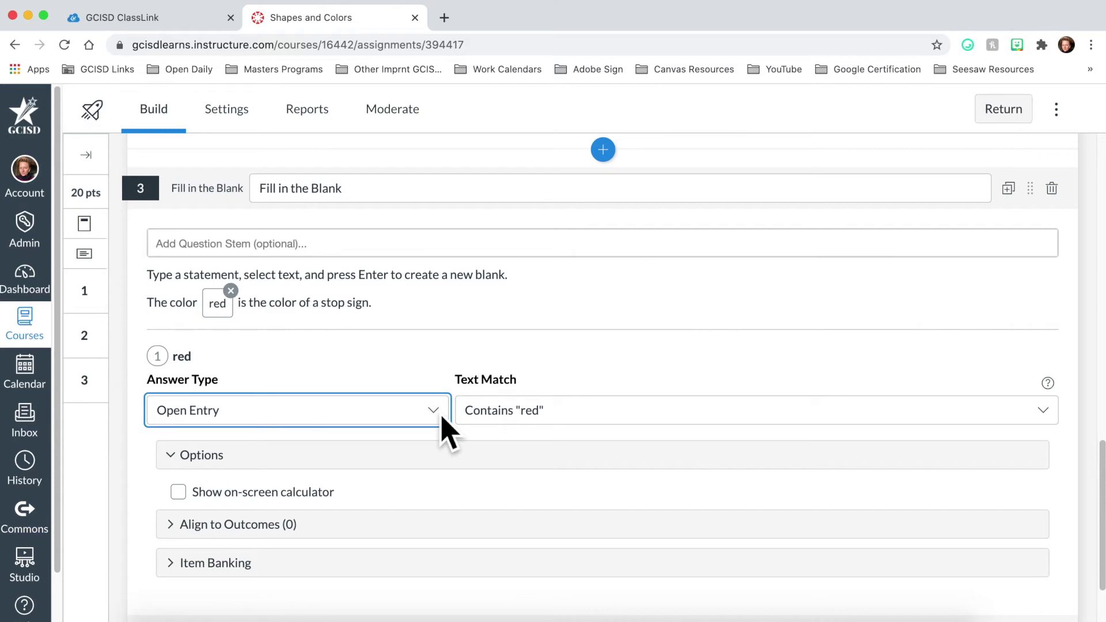
Step: Keep Open Entry as the blank's answer type and save the Fill in the Blank question with 10 points
click(434, 411)
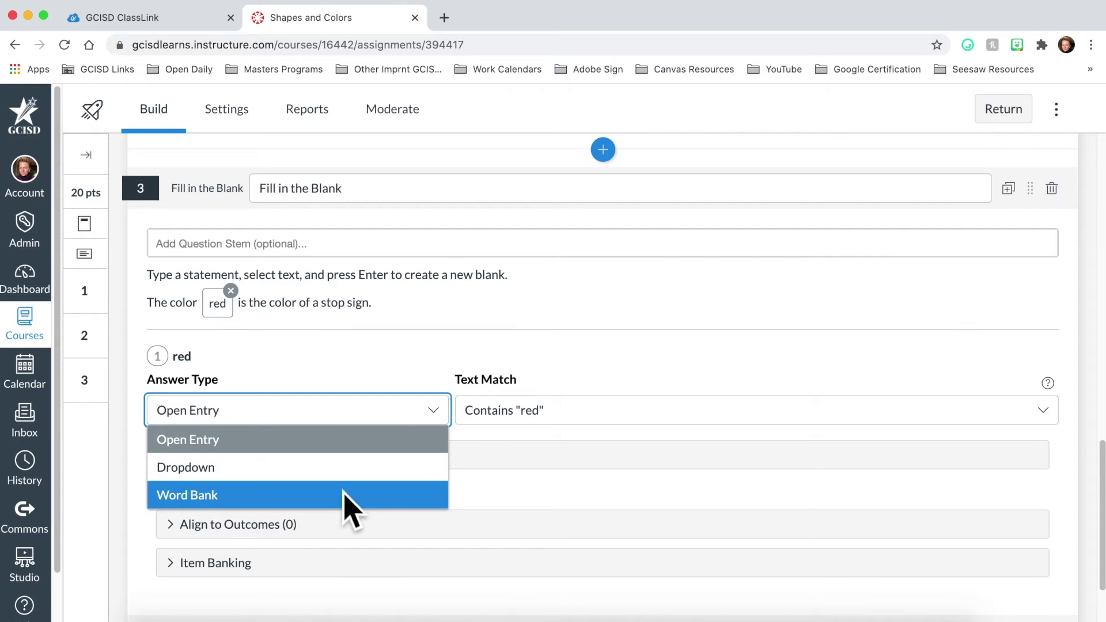
click(388, 396)
scroll(387, 398, down, 3)
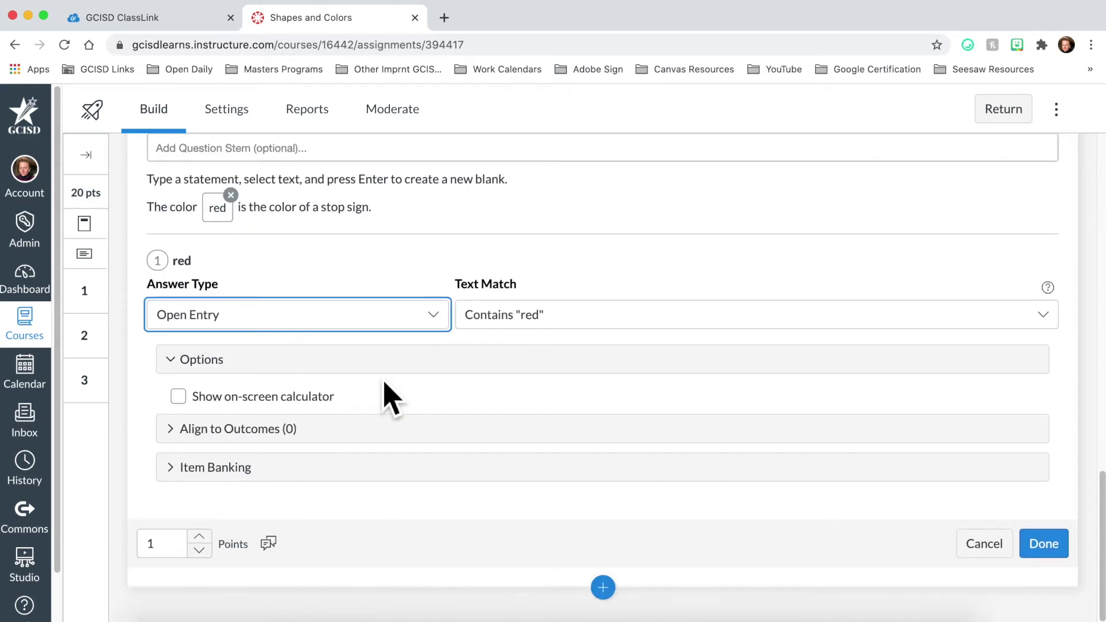
click(161, 550)
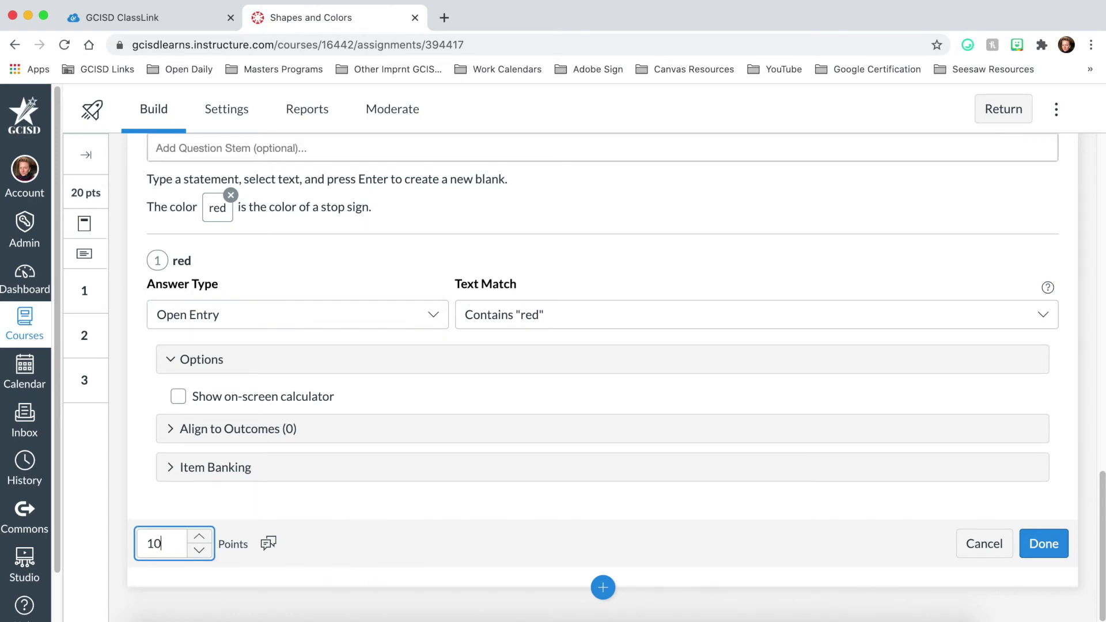
click(1037, 544)
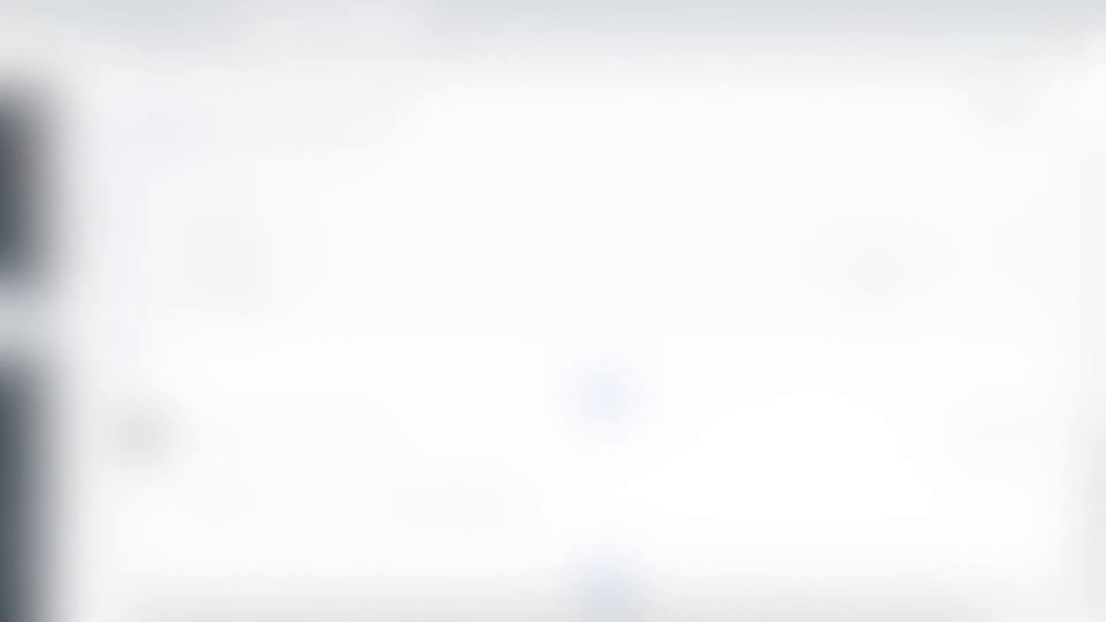
Step: Add a Hot Spot question after the Fill in the Blank, titled Red Circle with the stem "Click on the red circle."
click(604, 588)
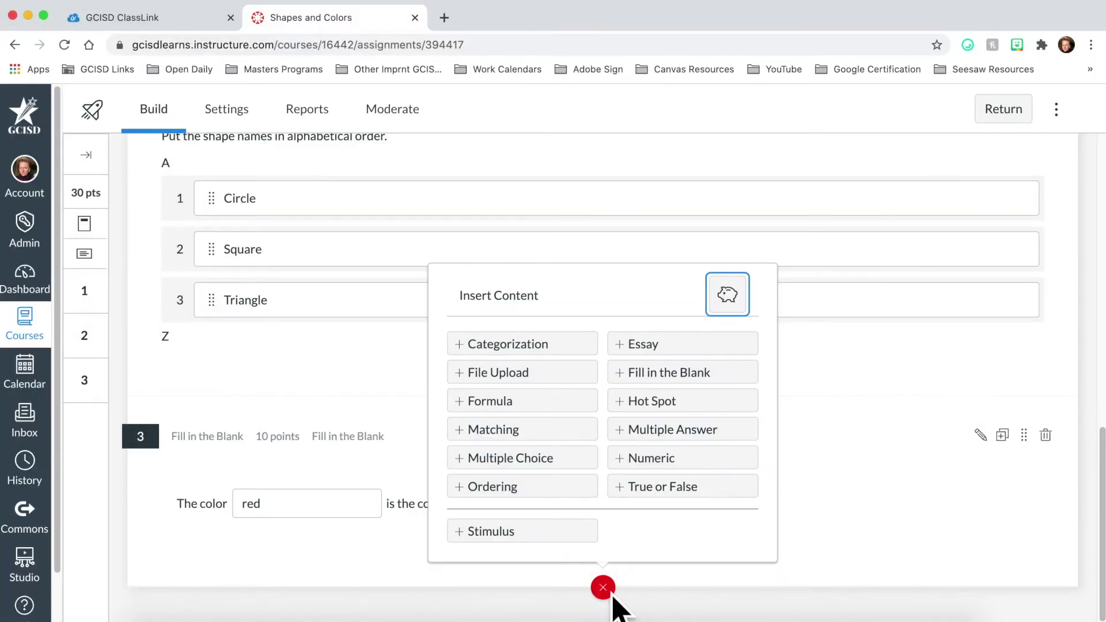
click(680, 408)
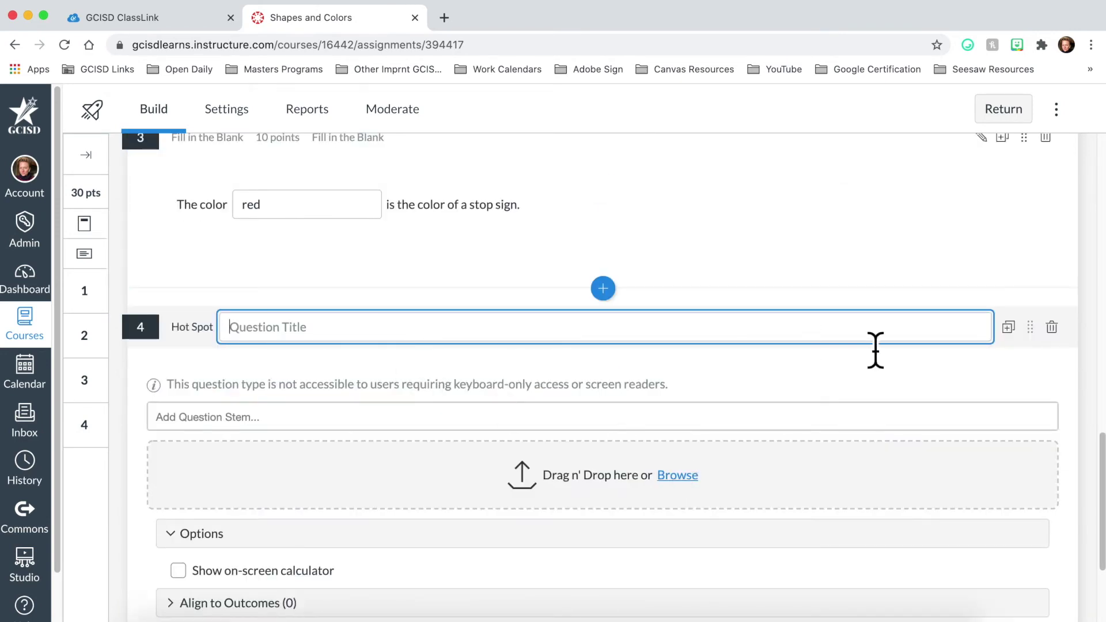
text(Red Circle)
key(Tab)
text(C)
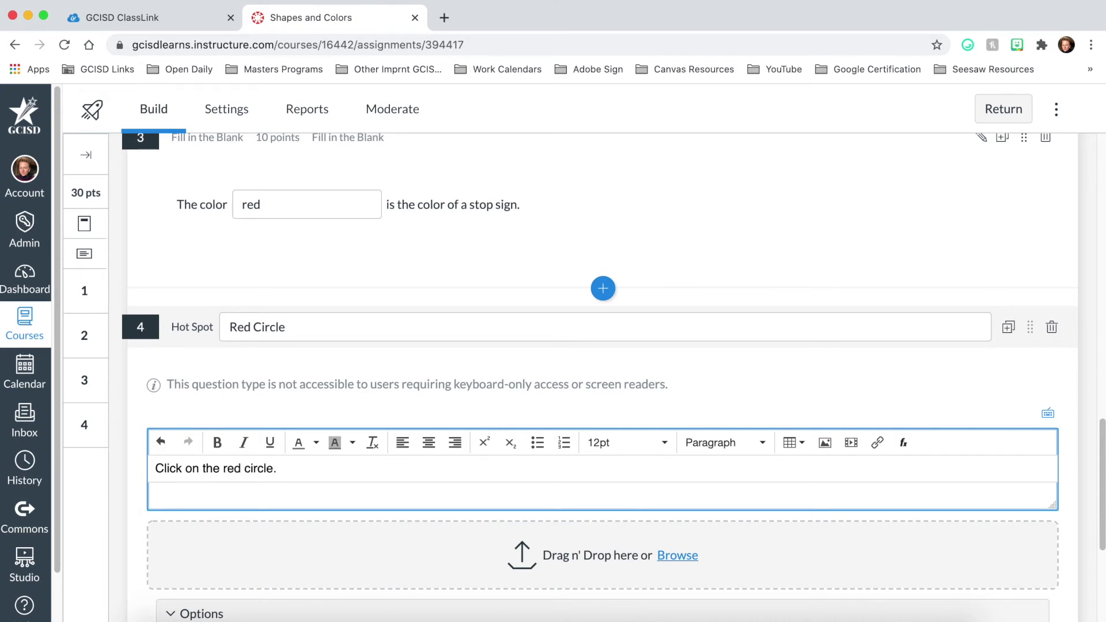
scroll(593, 482, down, 3)
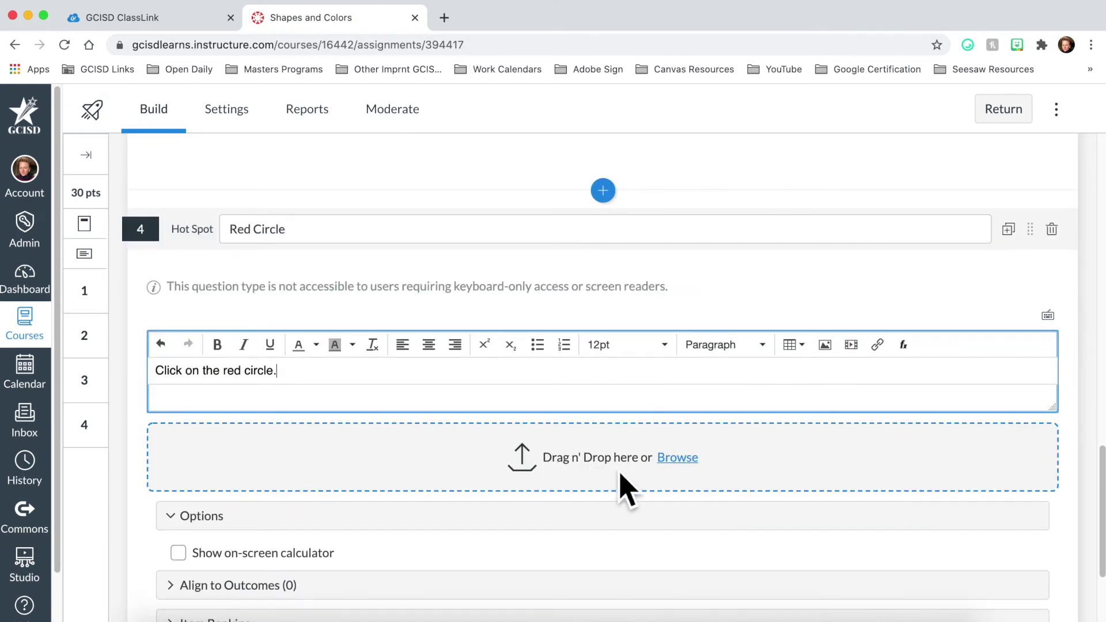
Step: Upload HotSpot.jpg from the Canvas Quiz folder on the Desktop as the Hot Spot question's image
click(676, 466)
click(628, 74)
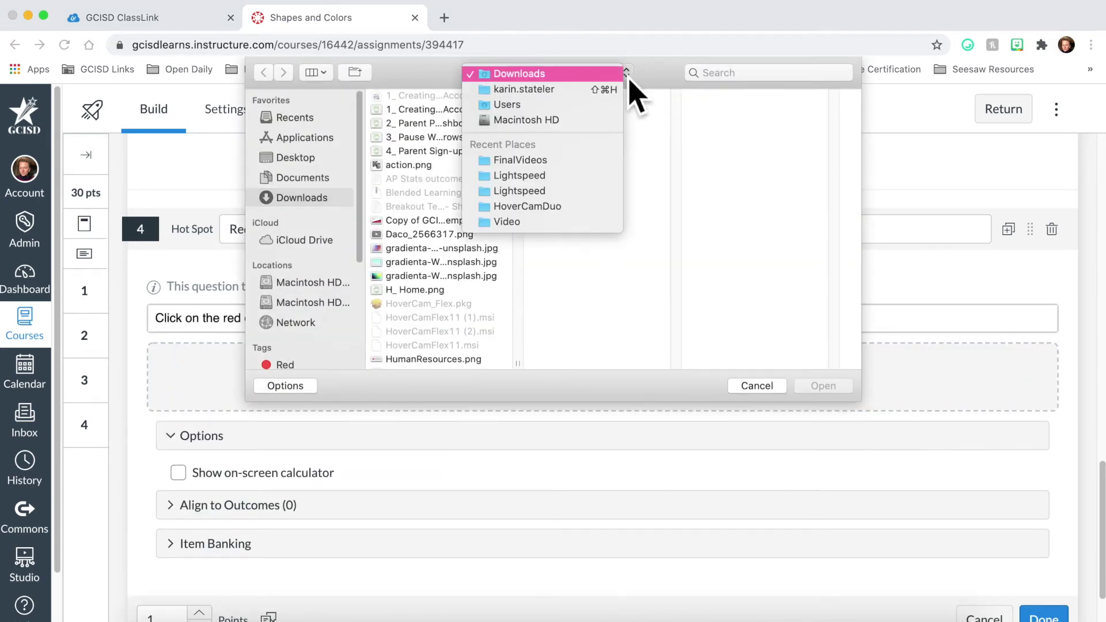
click(314, 160)
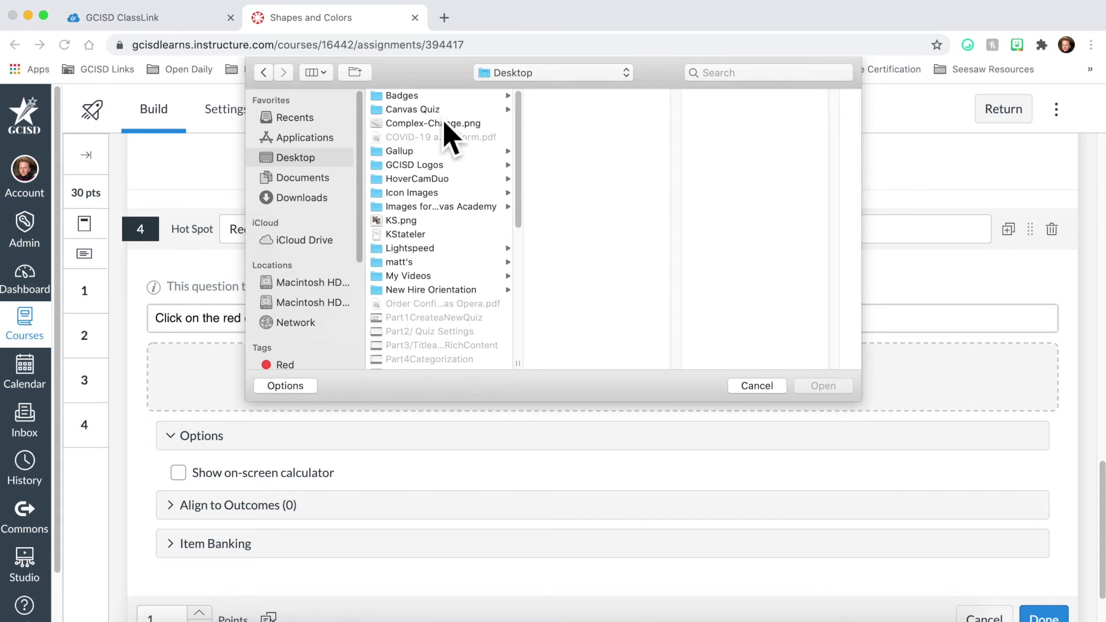
click(444, 117)
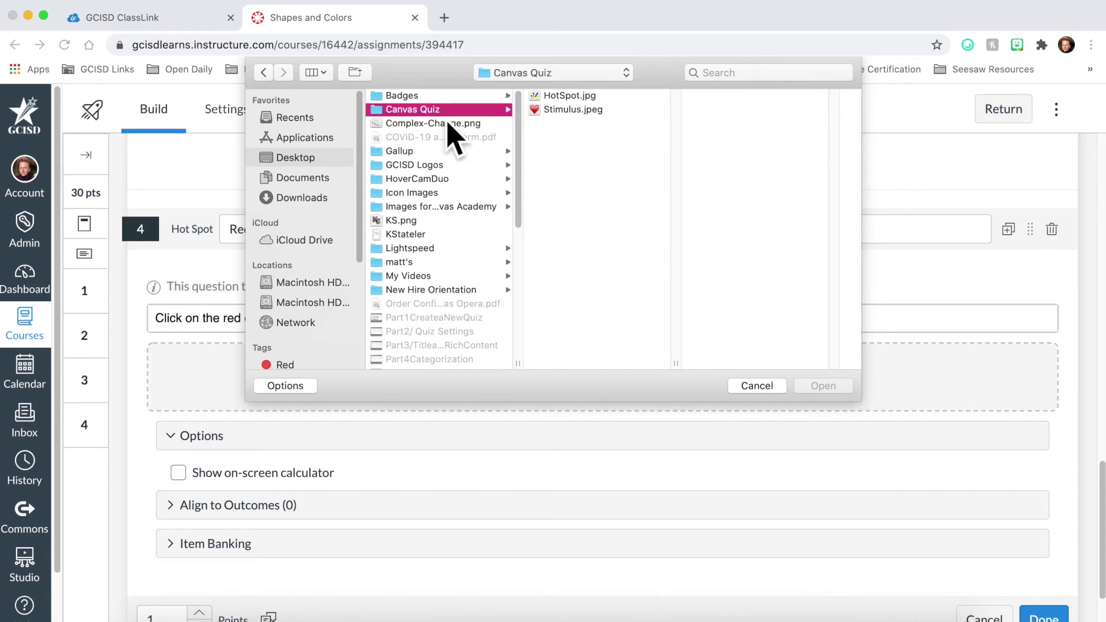
click(562, 98)
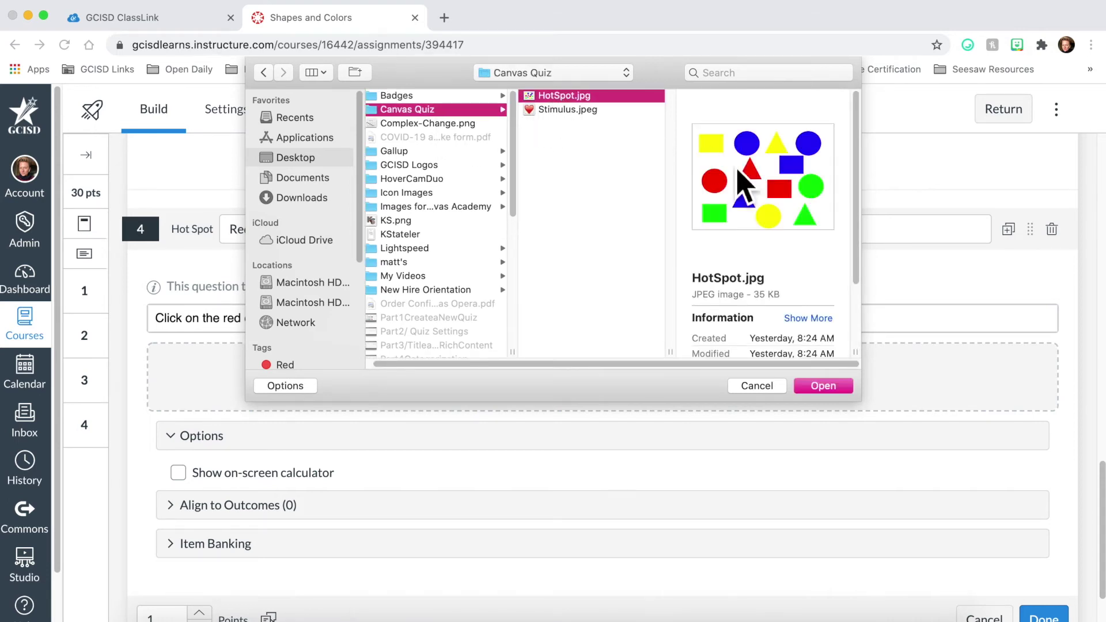
click(829, 387)
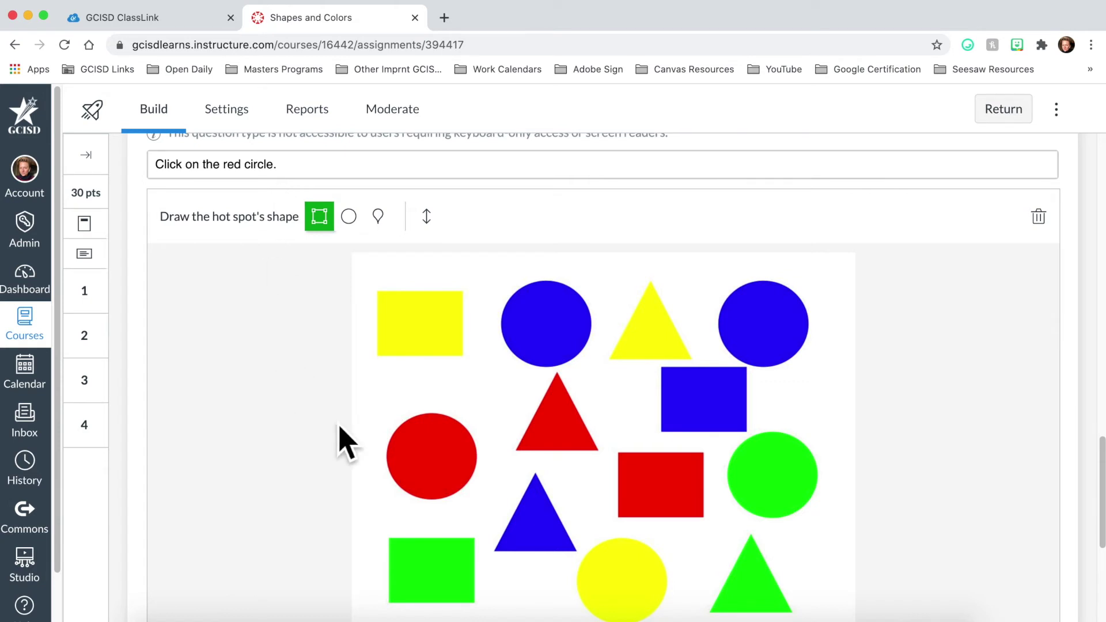
Step: Draw an oval hot spot over the red circle in the image and save the question with 10 points
click(361, 229)
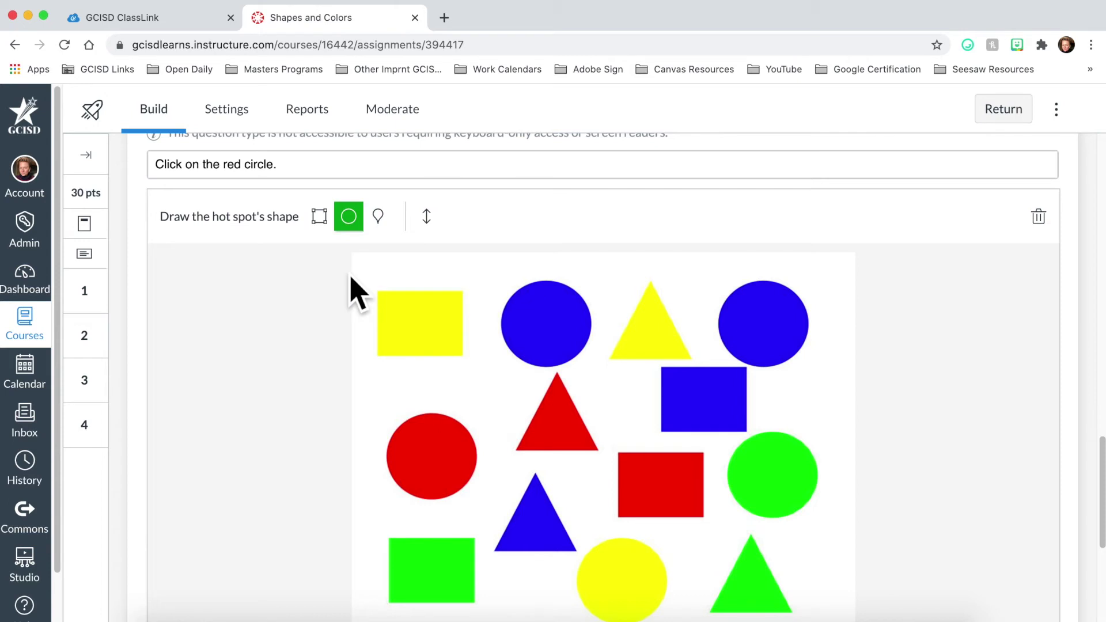
click(401, 423)
drag(400, 422, 507, 516)
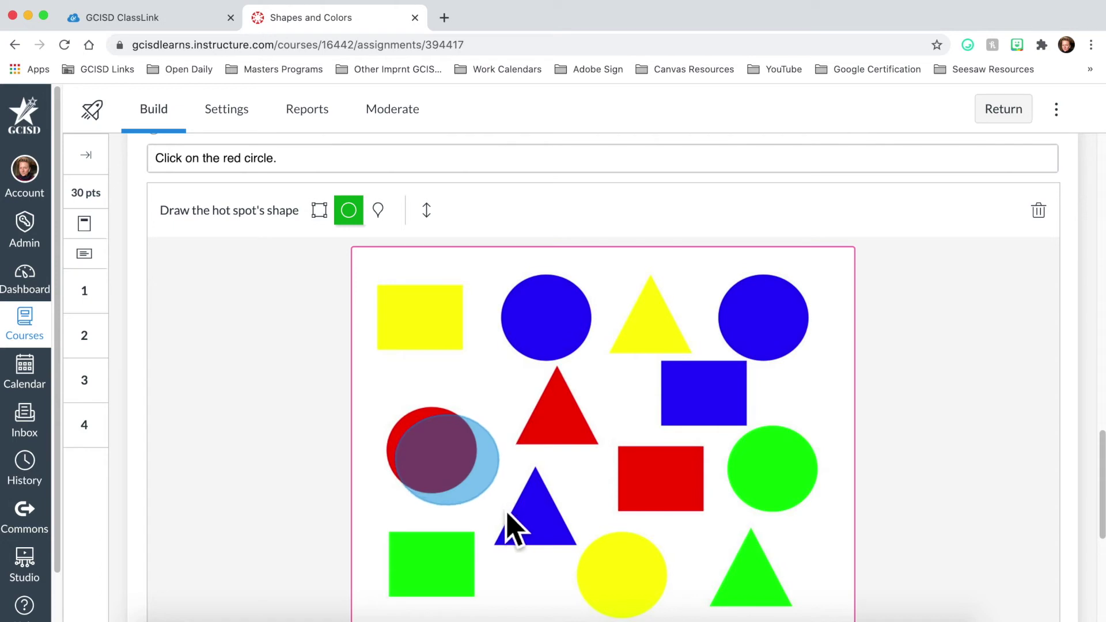
drag(397, 416, 489, 502)
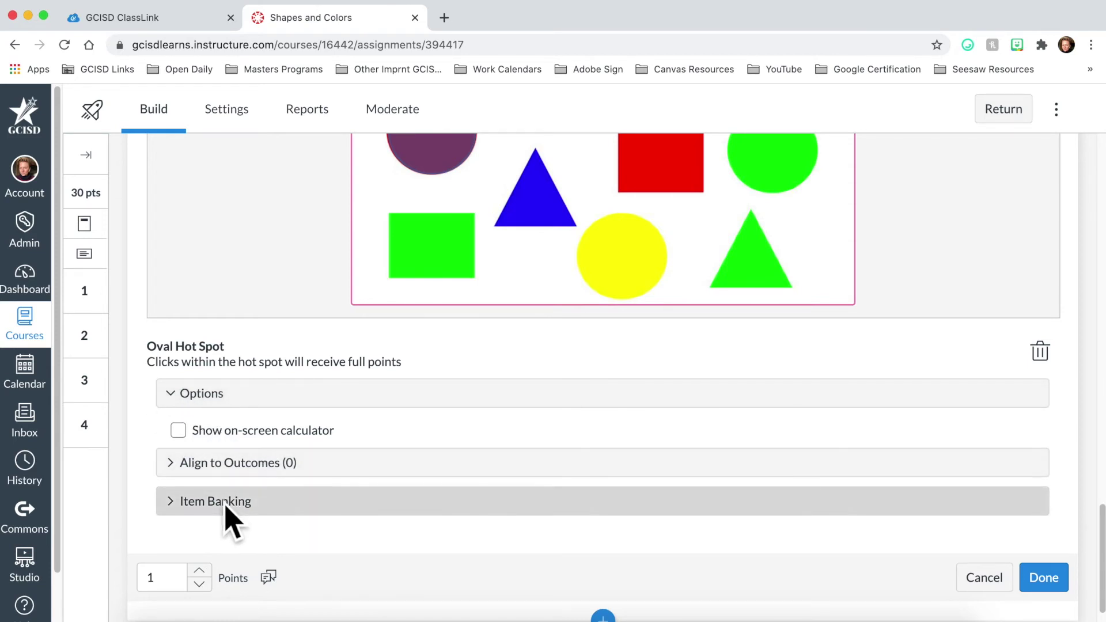
click(174, 598)
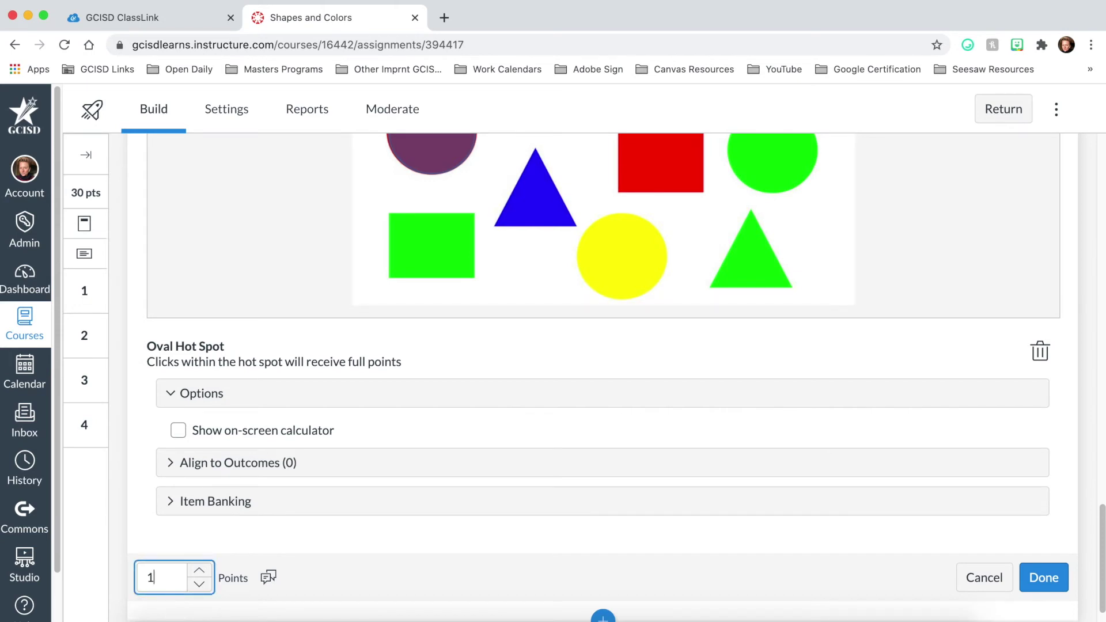
click(1048, 581)
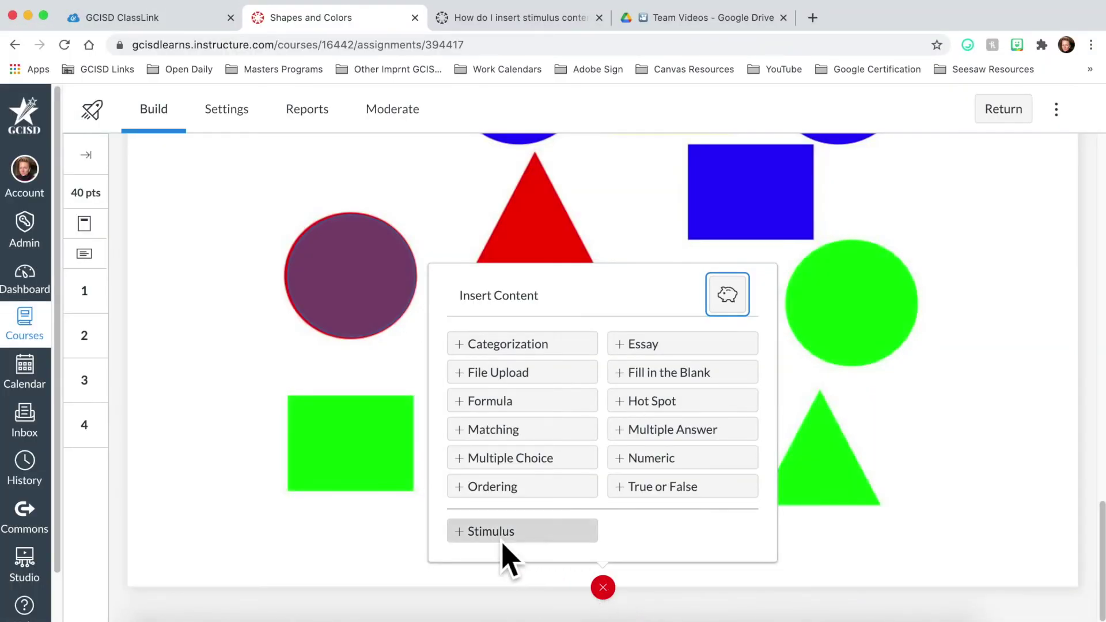
Step: Add a stimulus titled Shape with the instructions "Please use this image for the next two questions."
click(504, 544)
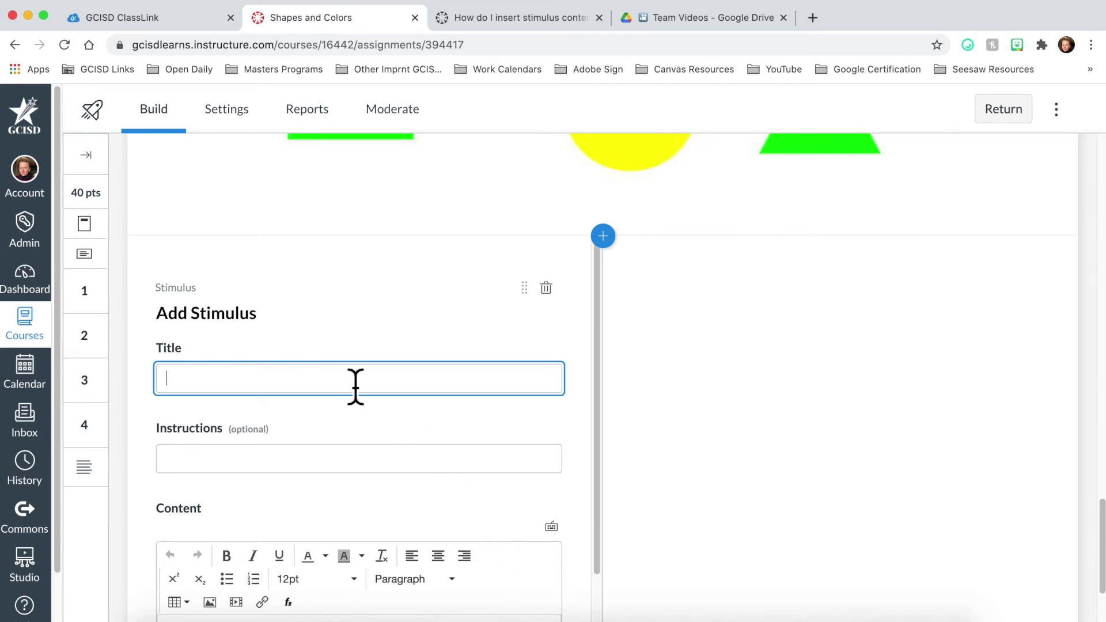
text(Shape)
key(Tab)
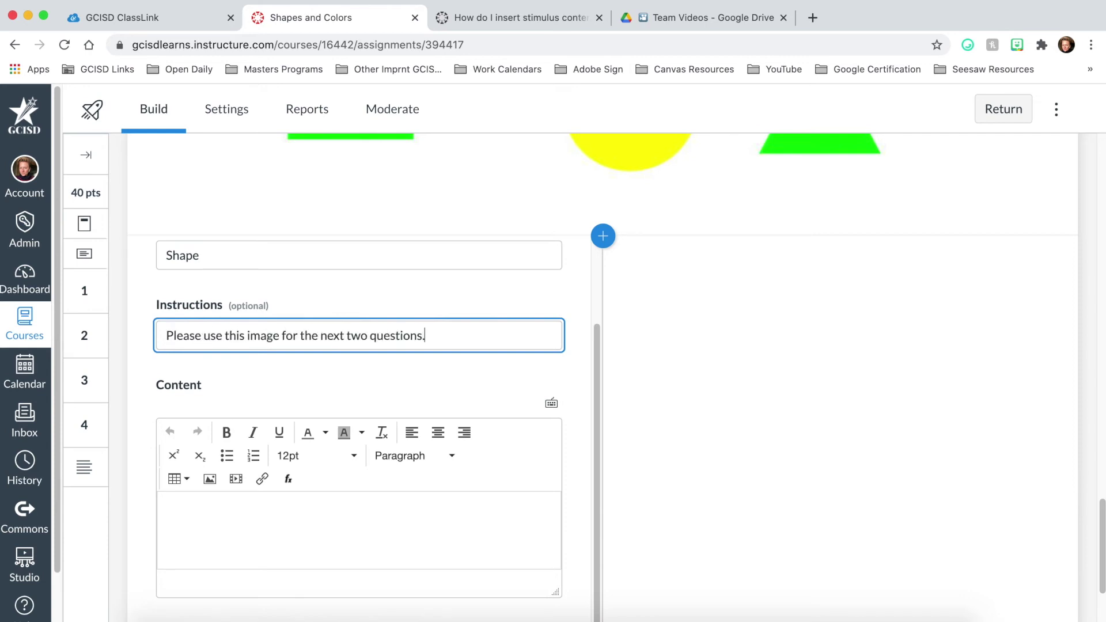
Step: Import the Stimulus.jpeg image into the stimulus content and add the stimulus to the quiz
click(349, 529)
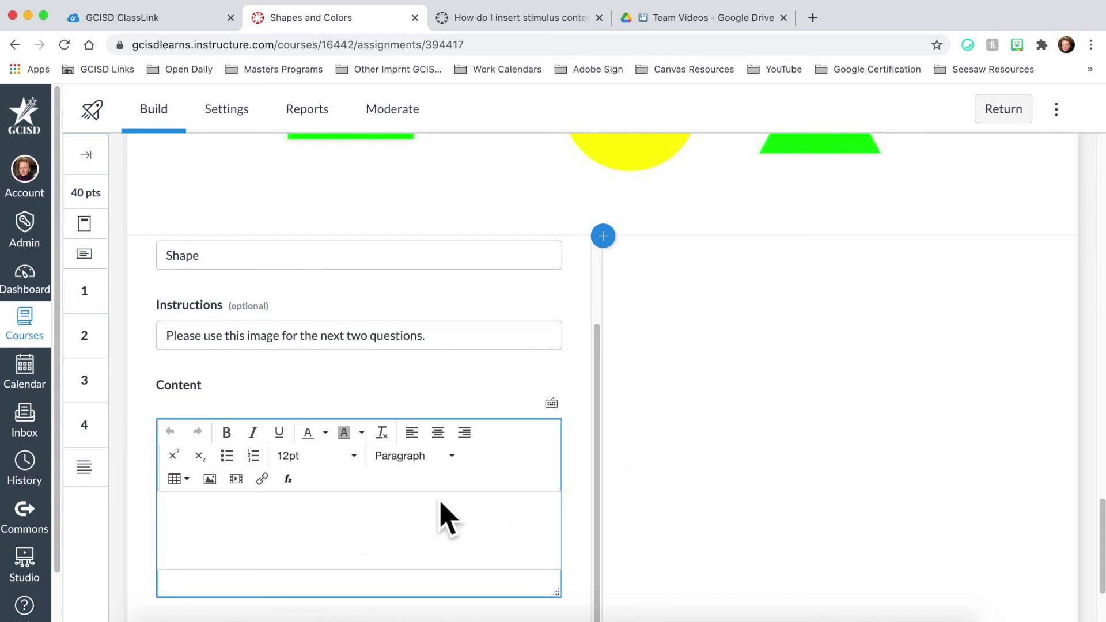
scroll(447, 519, down, 2)
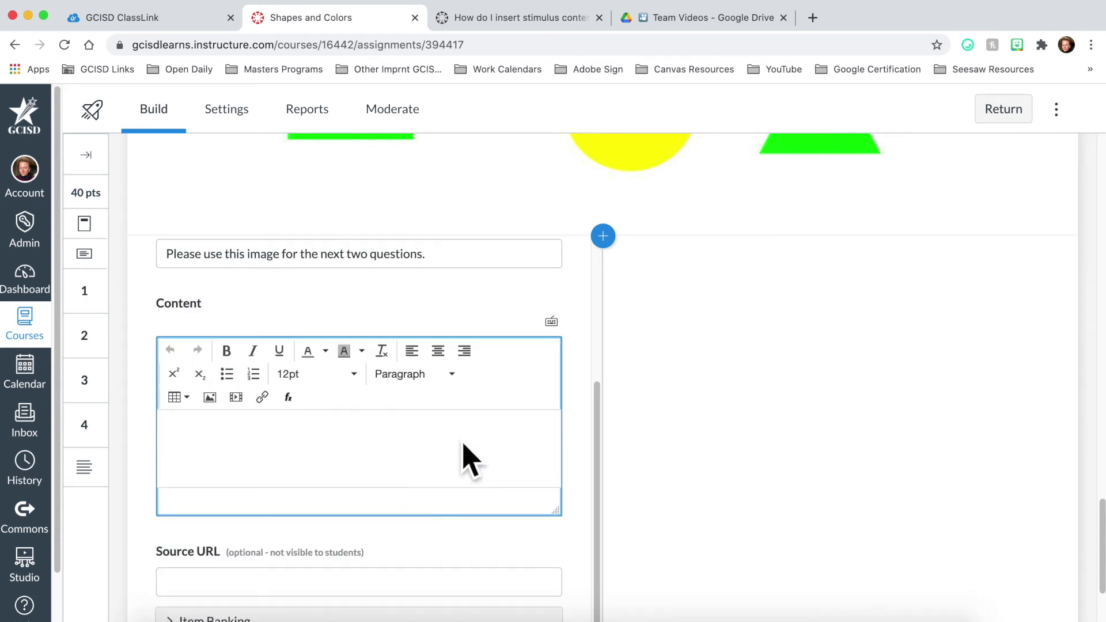
click(214, 400)
click(672, 348)
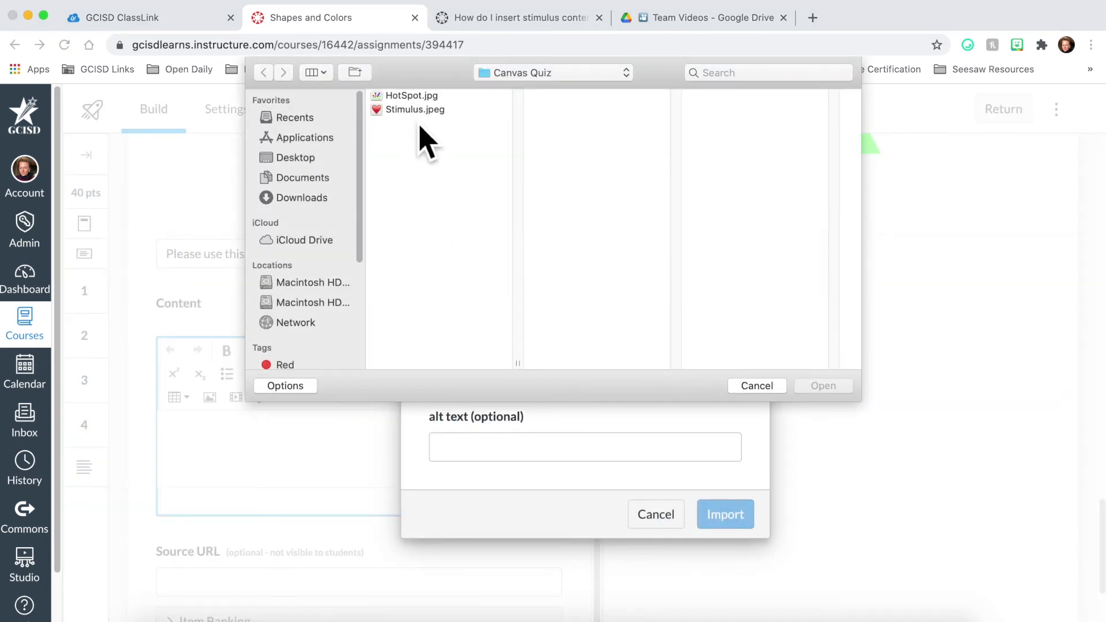
click(418, 111)
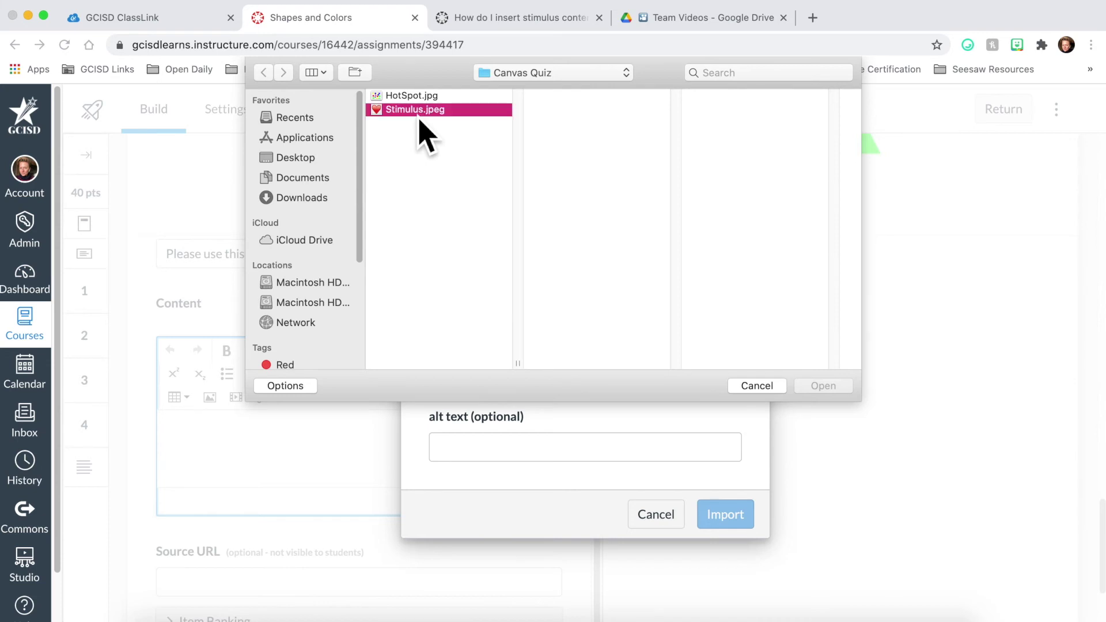
click(819, 387)
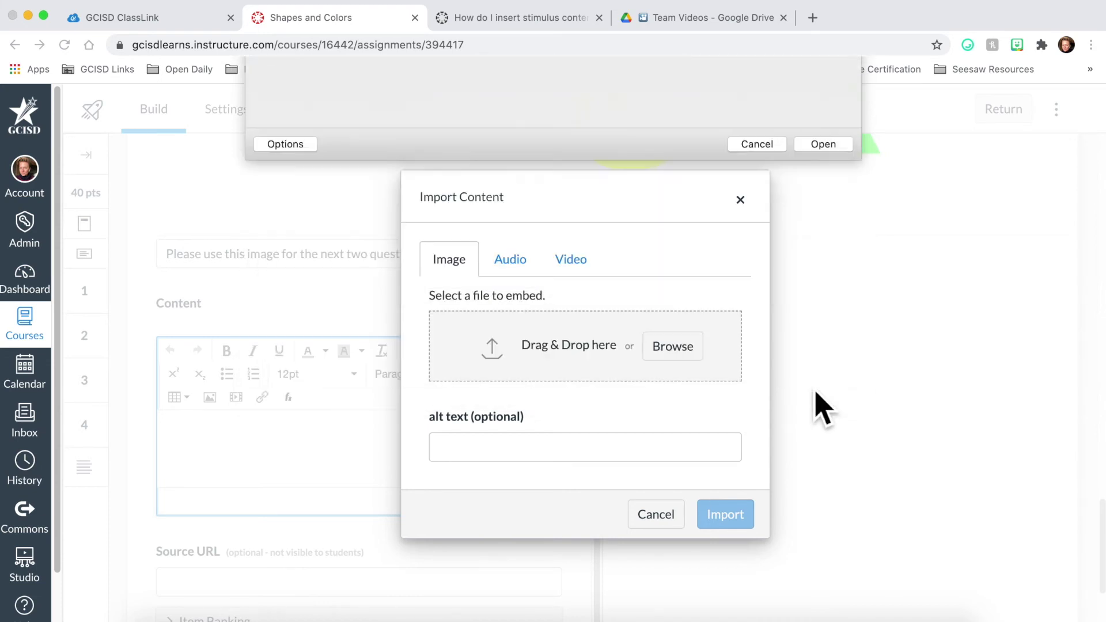
click(745, 515)
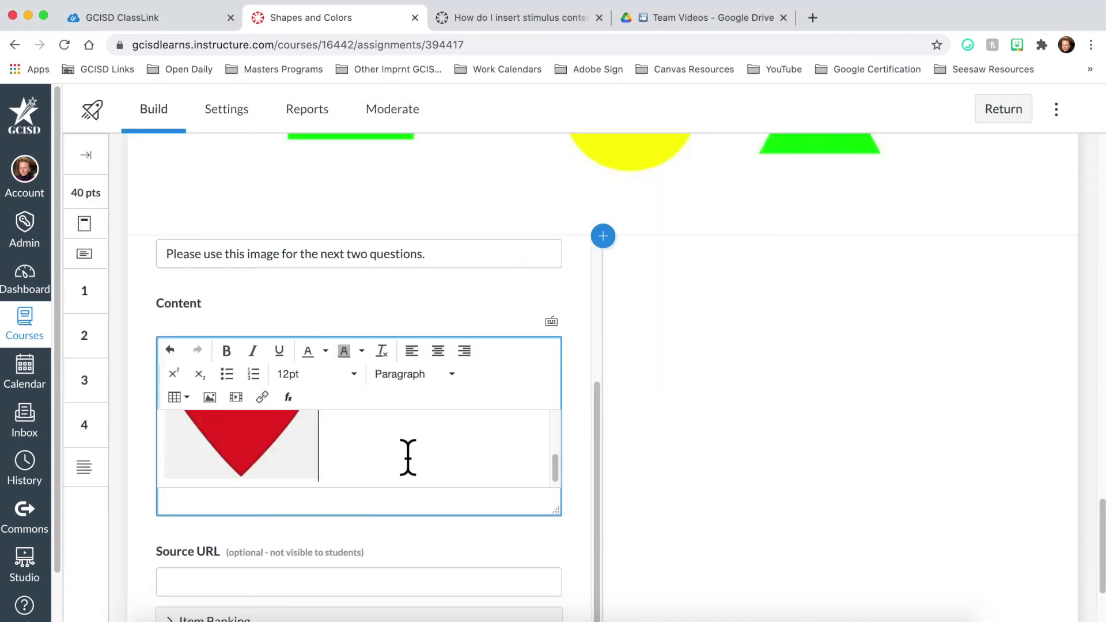
scroll(611, 579, down, 1)
scroll(612, 580, down, 5)
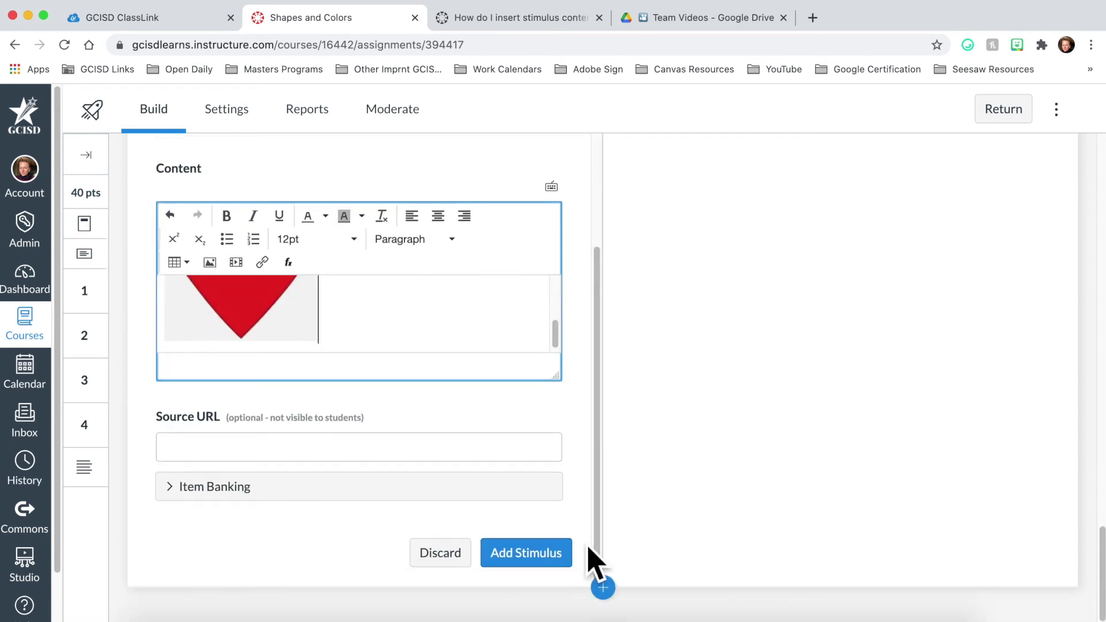
click(549, 564)
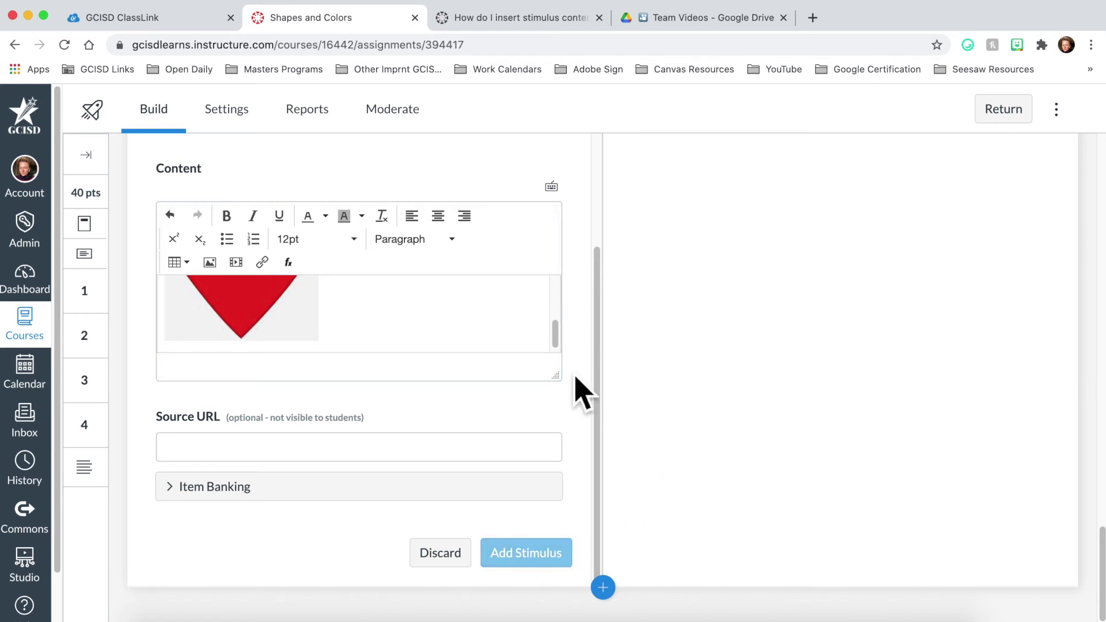
scroll(496, 441, down, 3)
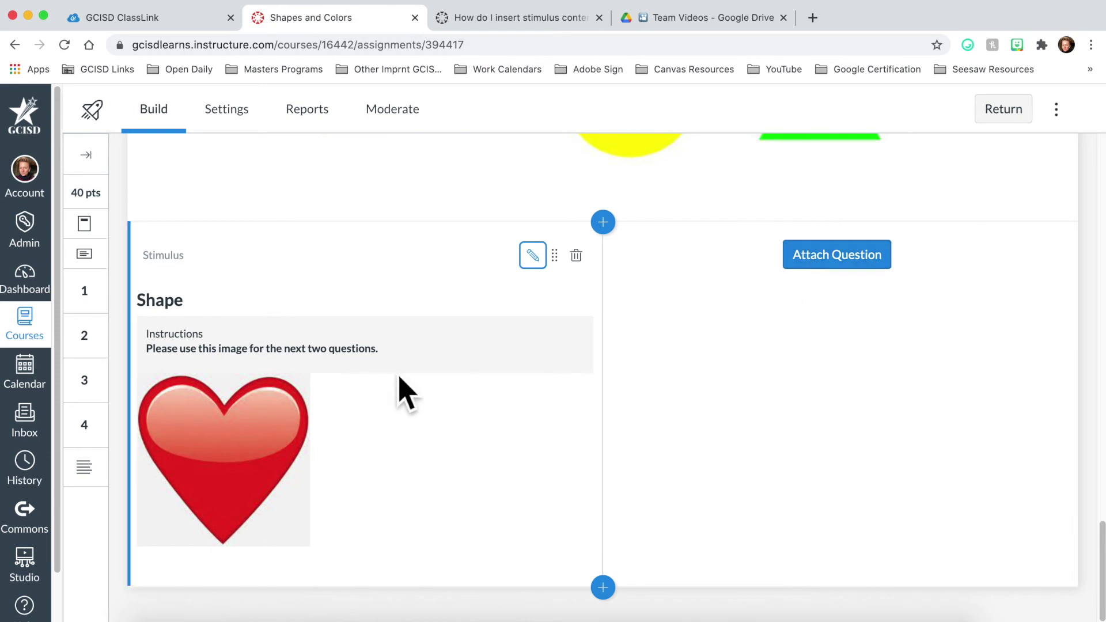
Step: Attach a Multiple Choice question to the Shape stimulus
click(818, 267)
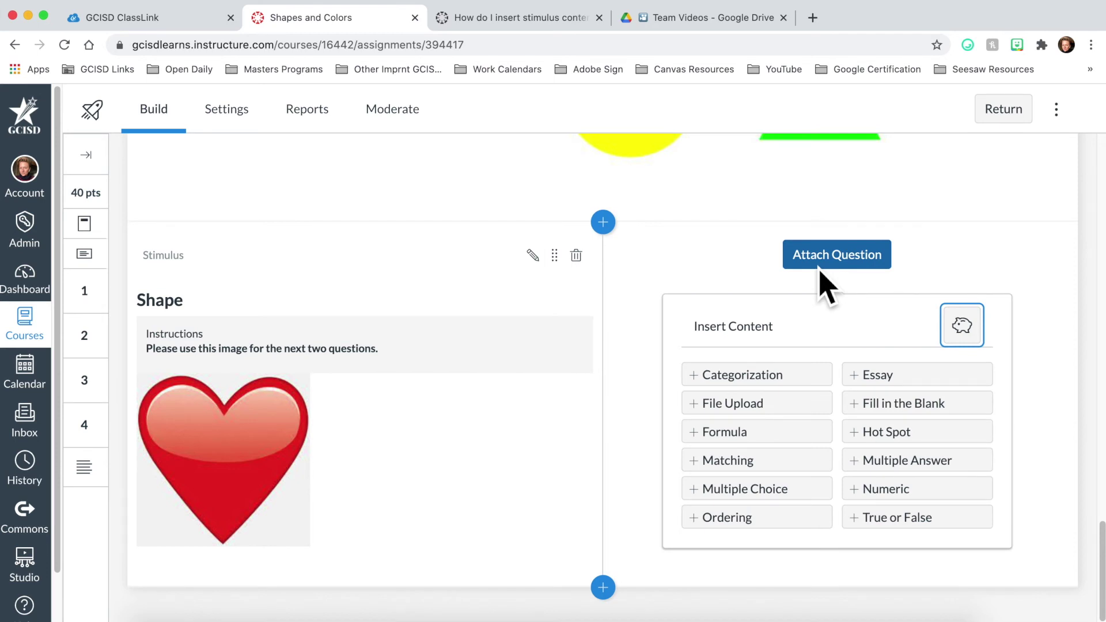
click(755, 490)
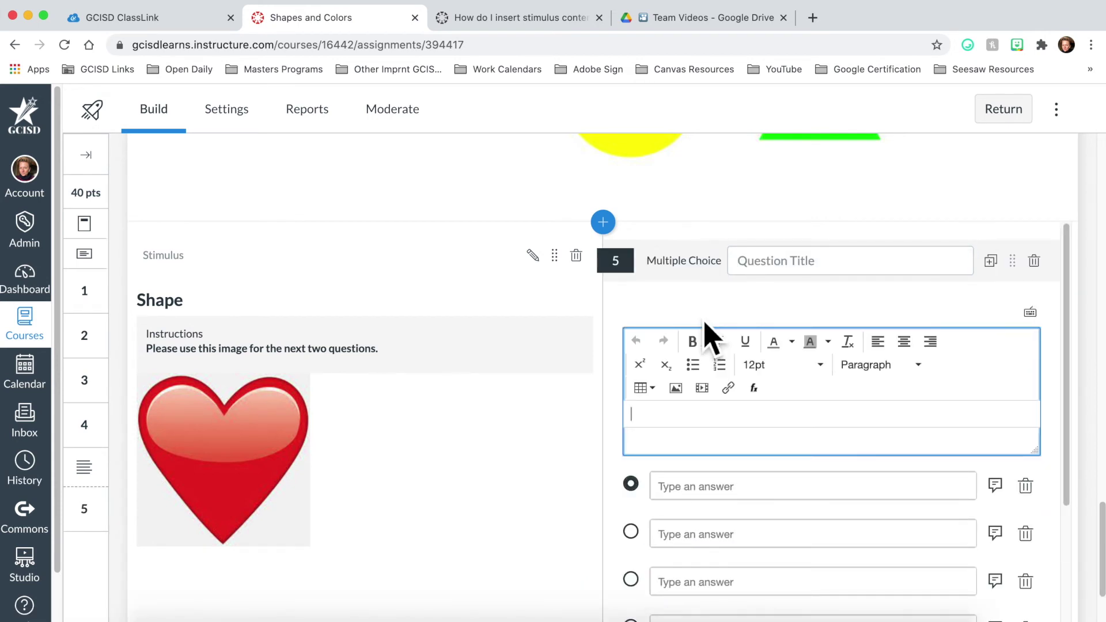
Step: Write the multiple-choice question "This image is the color" with answers Red (correct), Yellow, Green and Blue, and save it with 10 points
text(This image is the color)
click(699, 490)
text(Red)
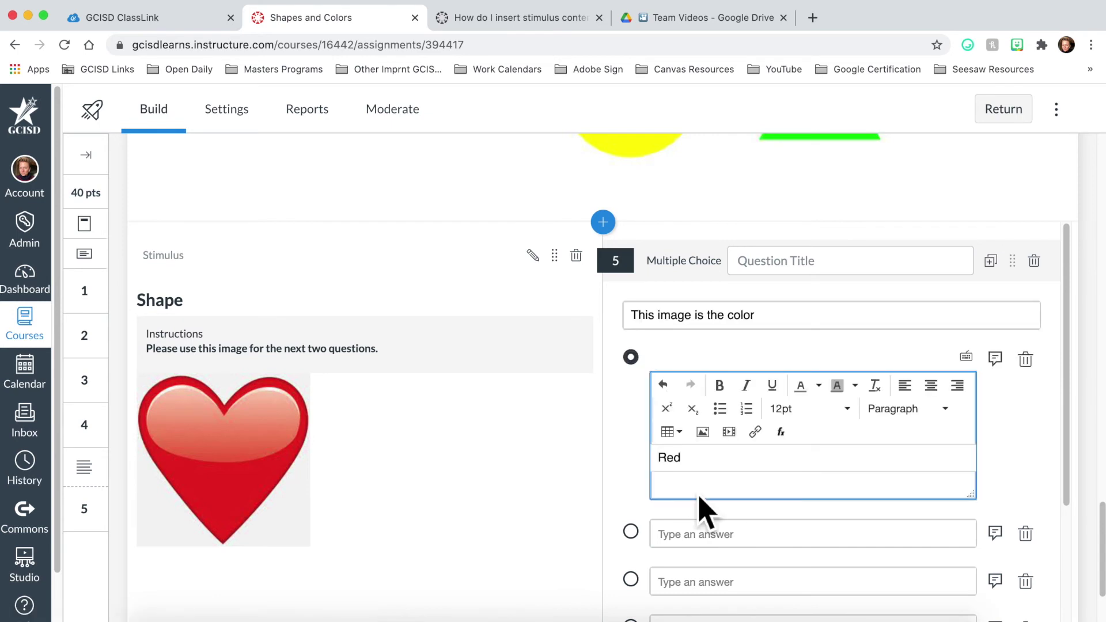
click(702, 528)
click(717, 293)
text(Yellow)
click(748, 462)
text(Green)
click(713, 512)
text(Blue)
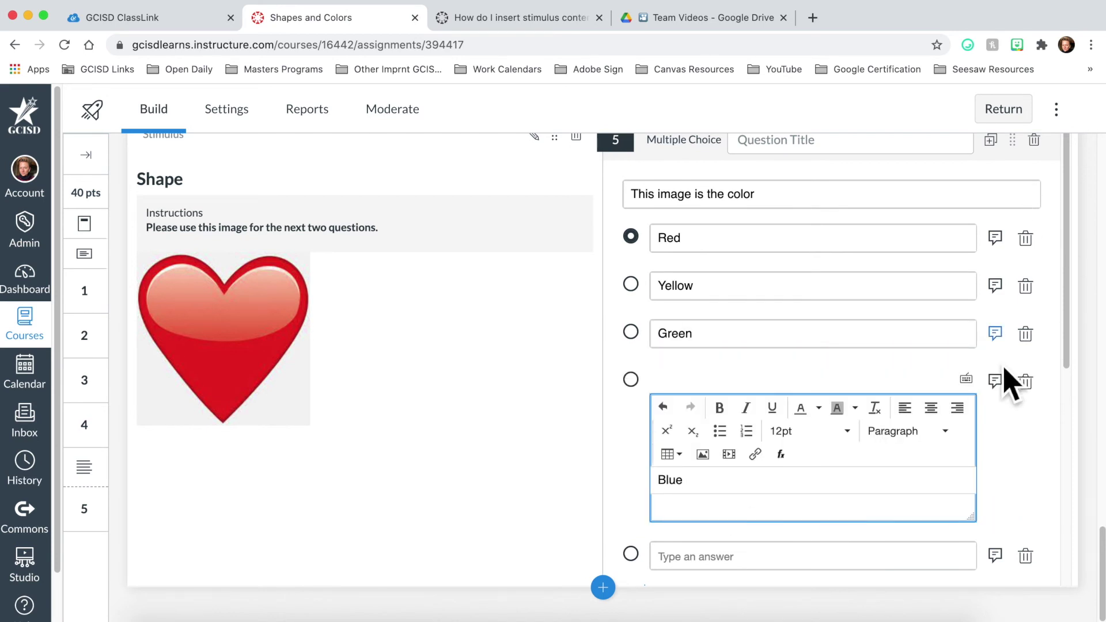
scroll(1009, 378, down, 6)
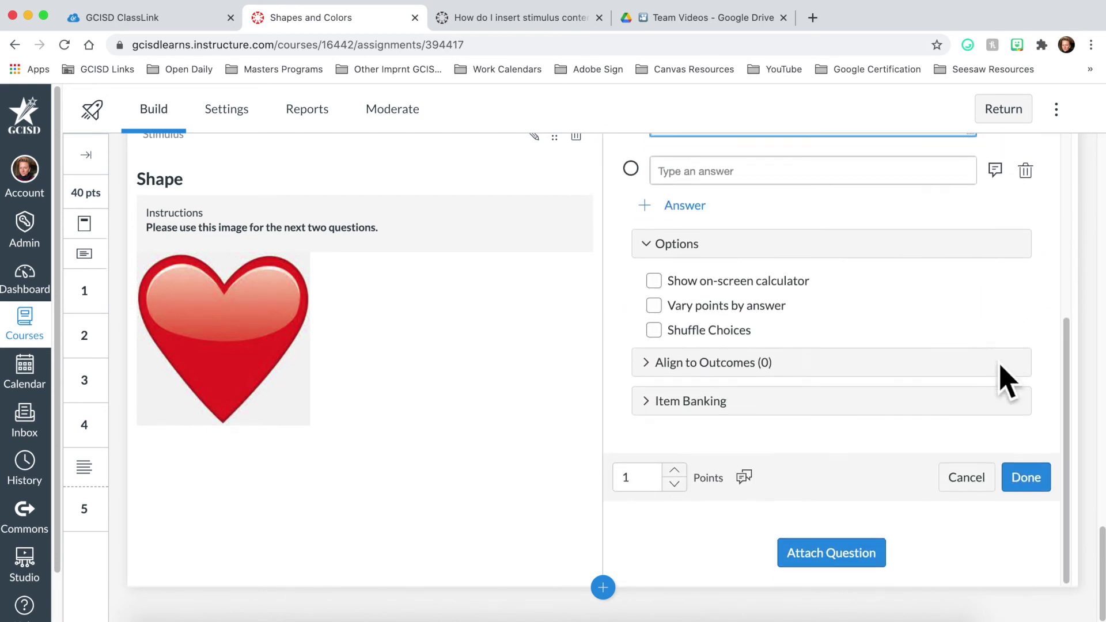
click(654, 486)
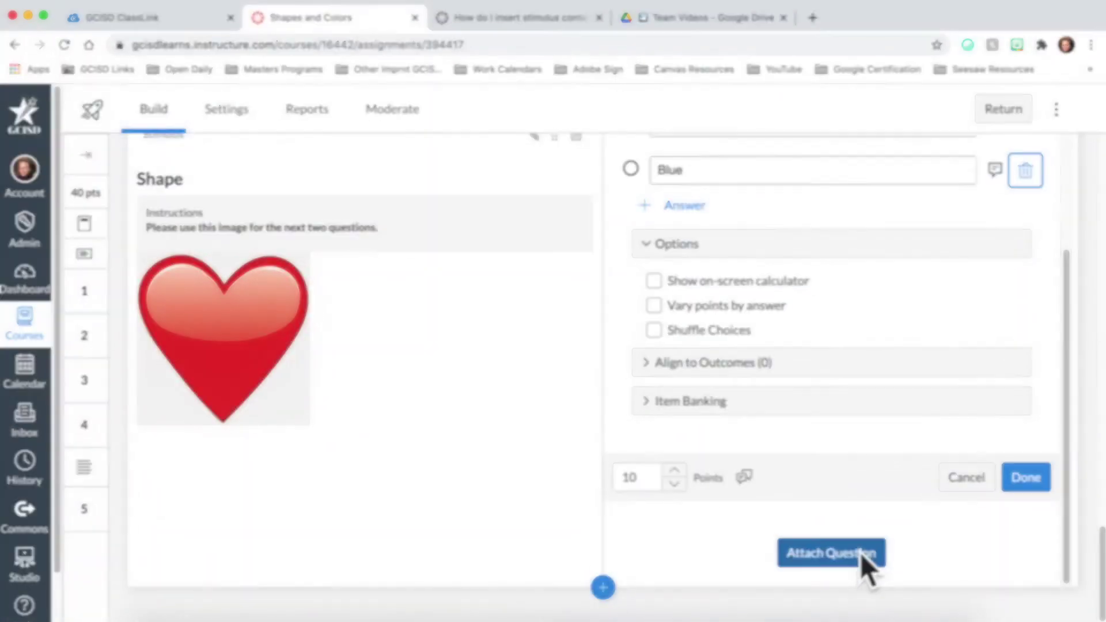
Step: Attach a True or False question "This image is a star." to the Shape stimulus with False as the correct answer, worth 10 points
click(860, 552)
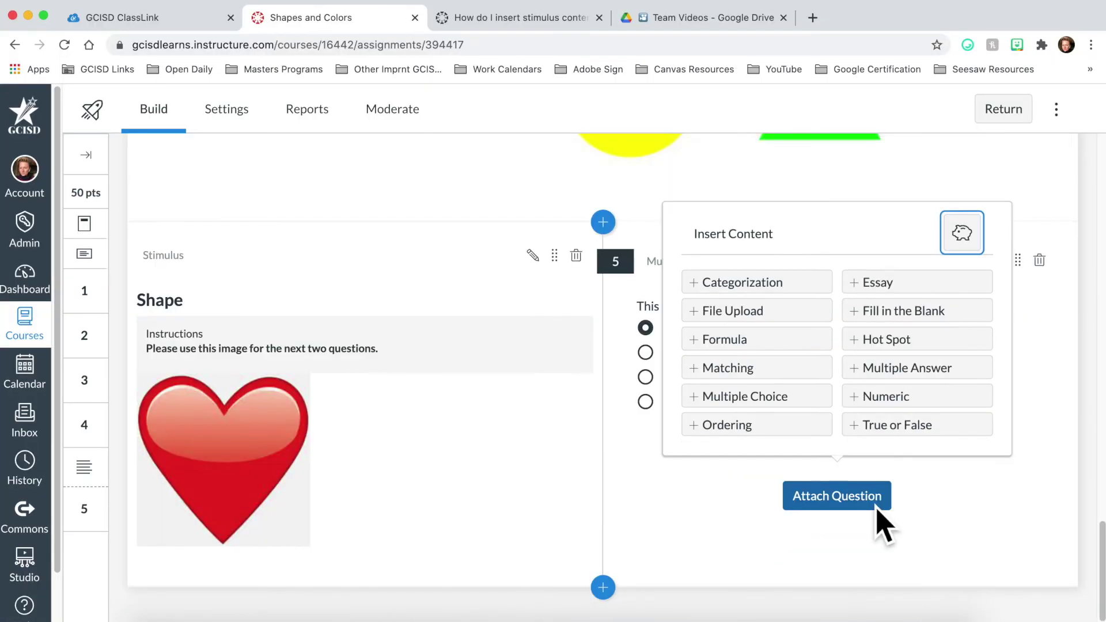
click(897, 426)
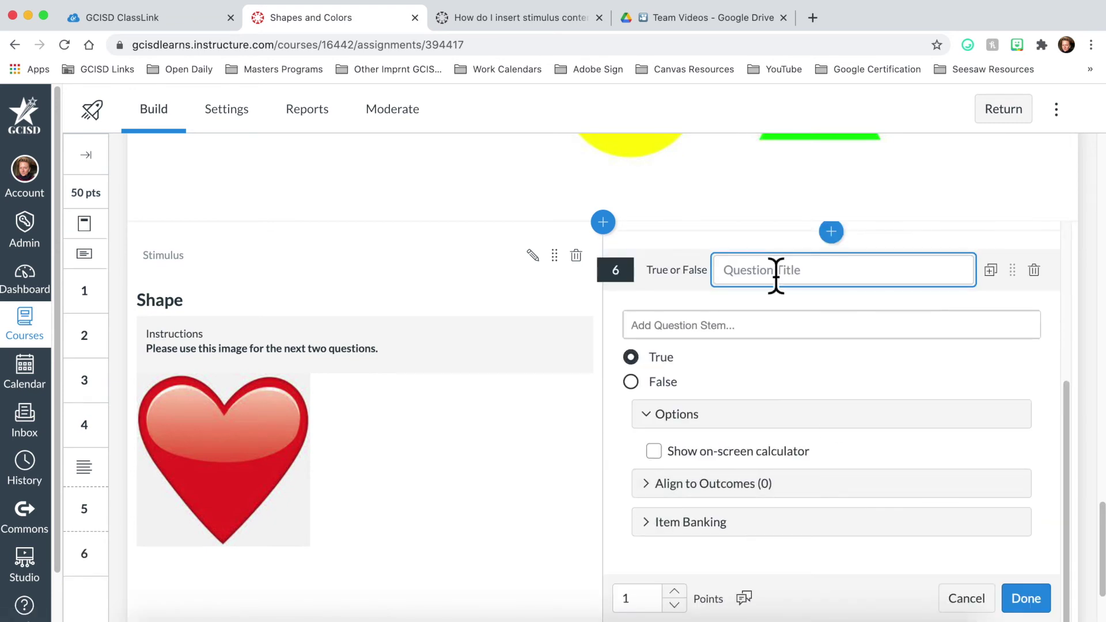
click(750, 337)
text(This ima)
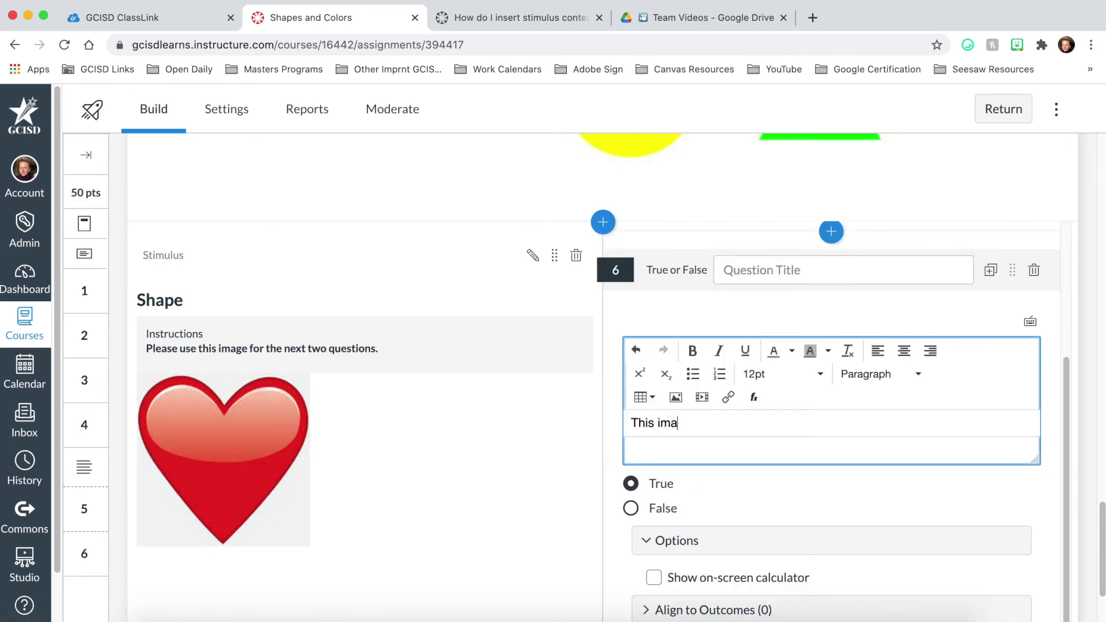
text(ge is a star.)
click(631, 508)
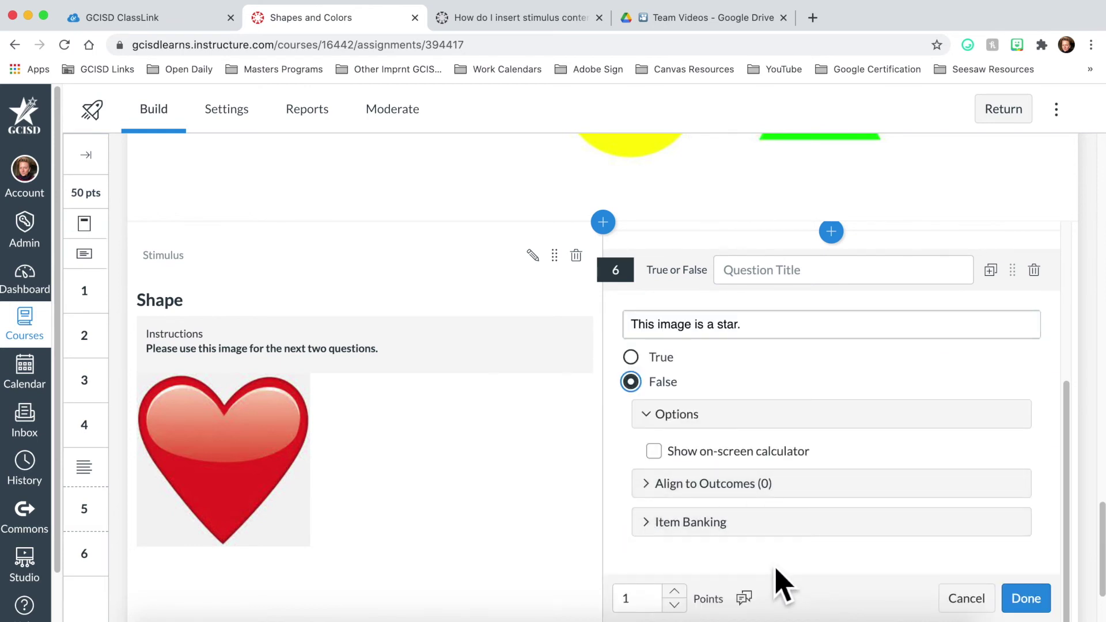
click(649, 602)
text(0)
click(1036, 605)
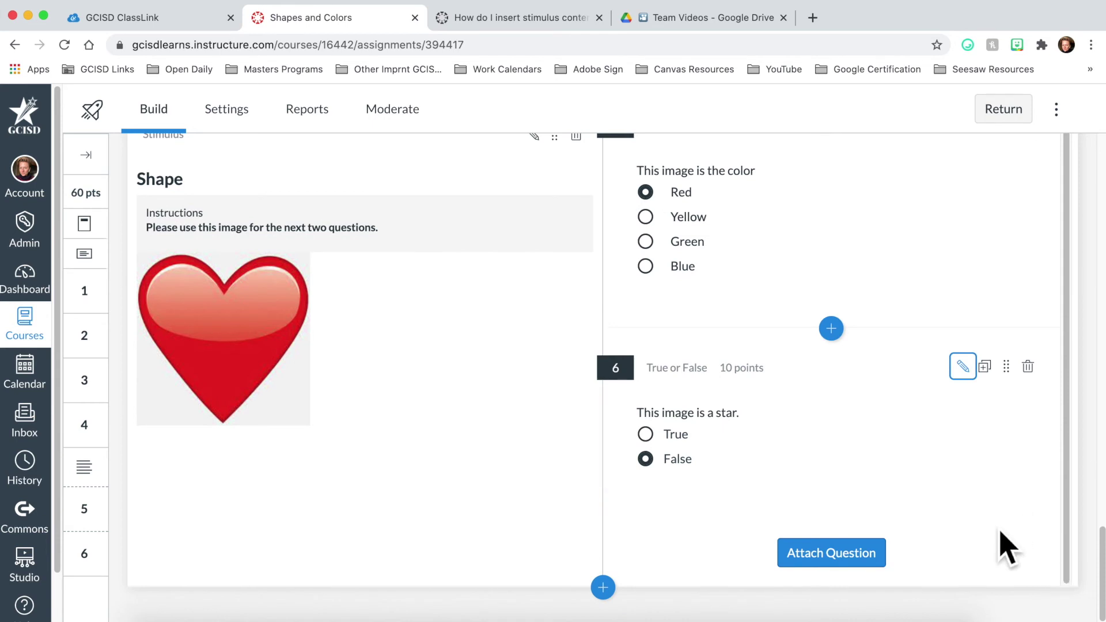
Step: Preview the quiz and sort Circle, Square and Triangle under Shape and Red, Yellow and Blue under Color in question 1
scroll(1021, 518, up, 1)
scroll(1016, 531, up, 1)
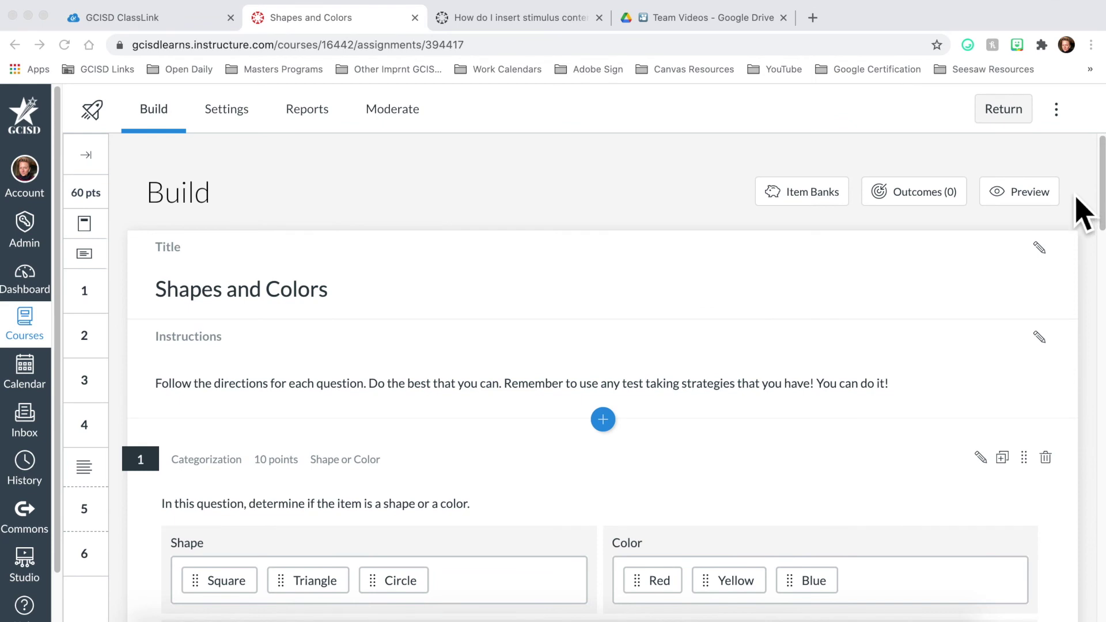
click(1008, 197)
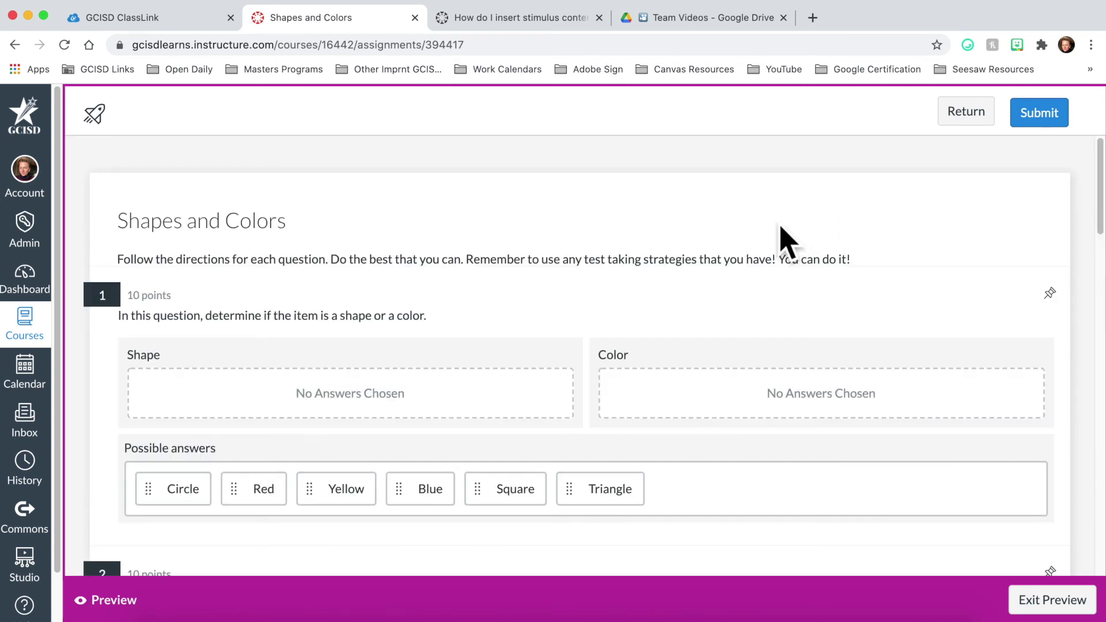
drag(190, 503, 204, 409)
drag(195, 503, 672, 410)
drag(198, 501, 736, 413)
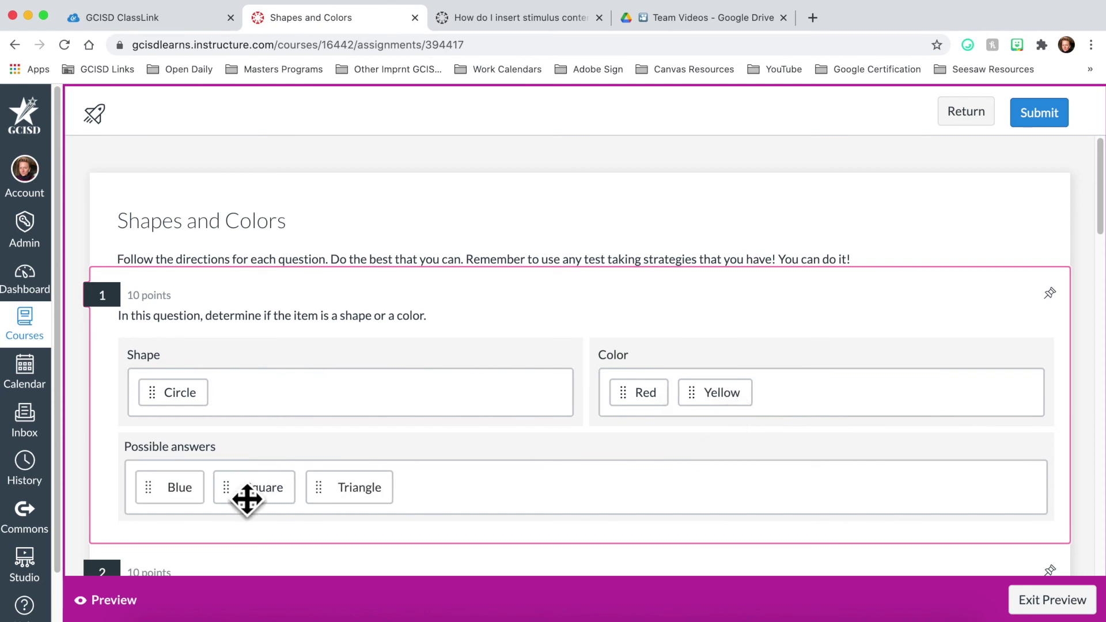
drag(190, 499, 807, 419)
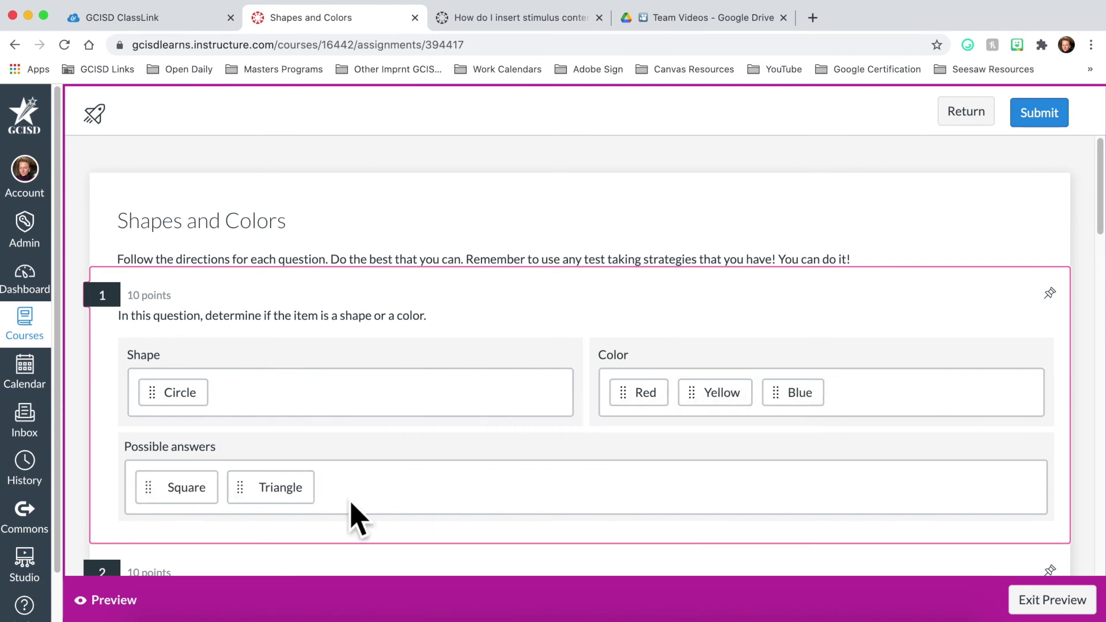
drag(188, 500, 363, 406)
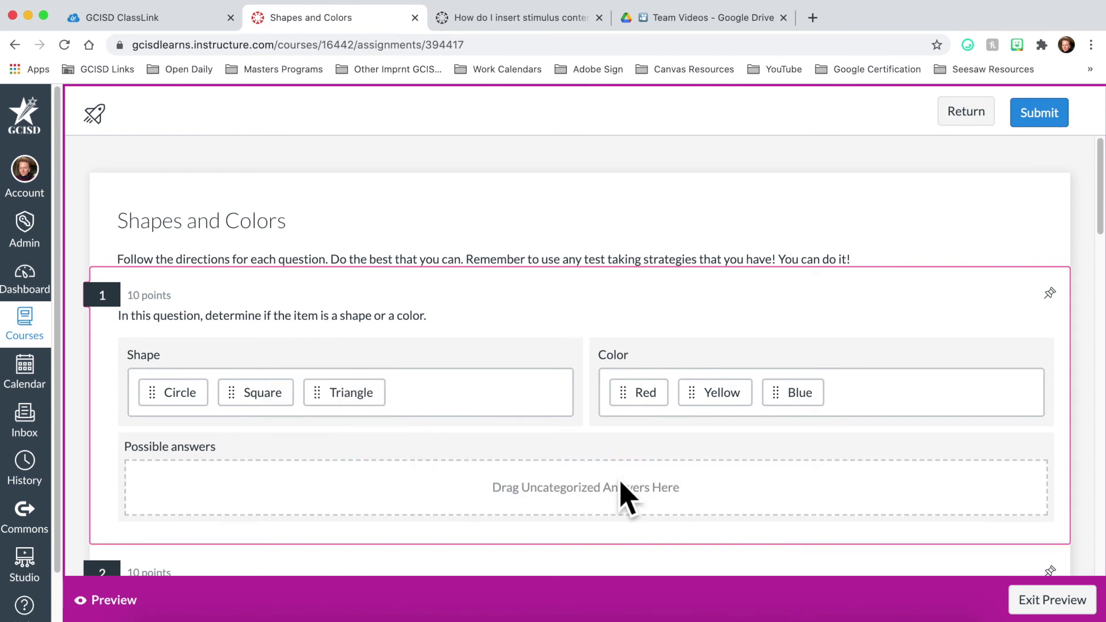
Step: Arrange the shape names in question 2 of the preview in the order Circle, Square, Triangle
scroll(620, 494, down, 5)
scroll(627, 486, down, 3)
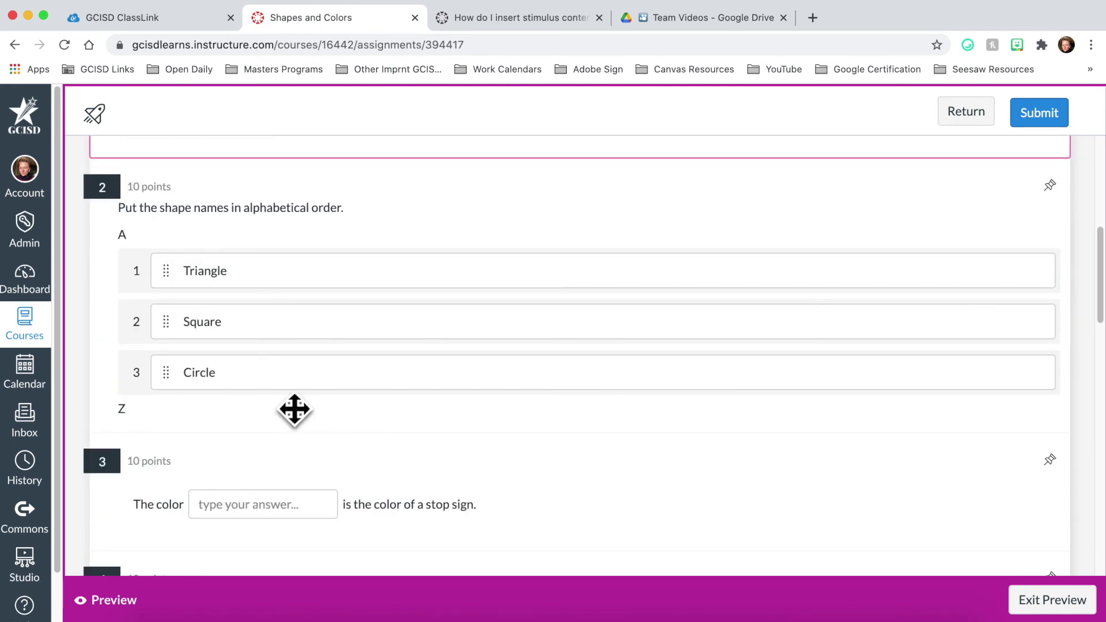
drag(205, 383, 205, 277)
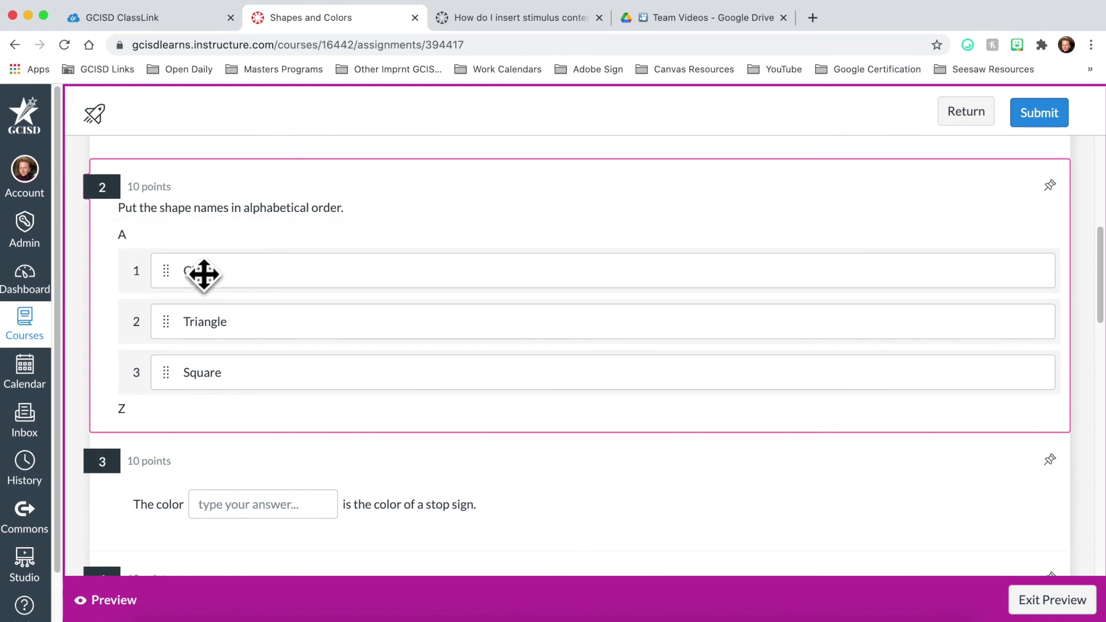
drag(190, 385, 198, 329)
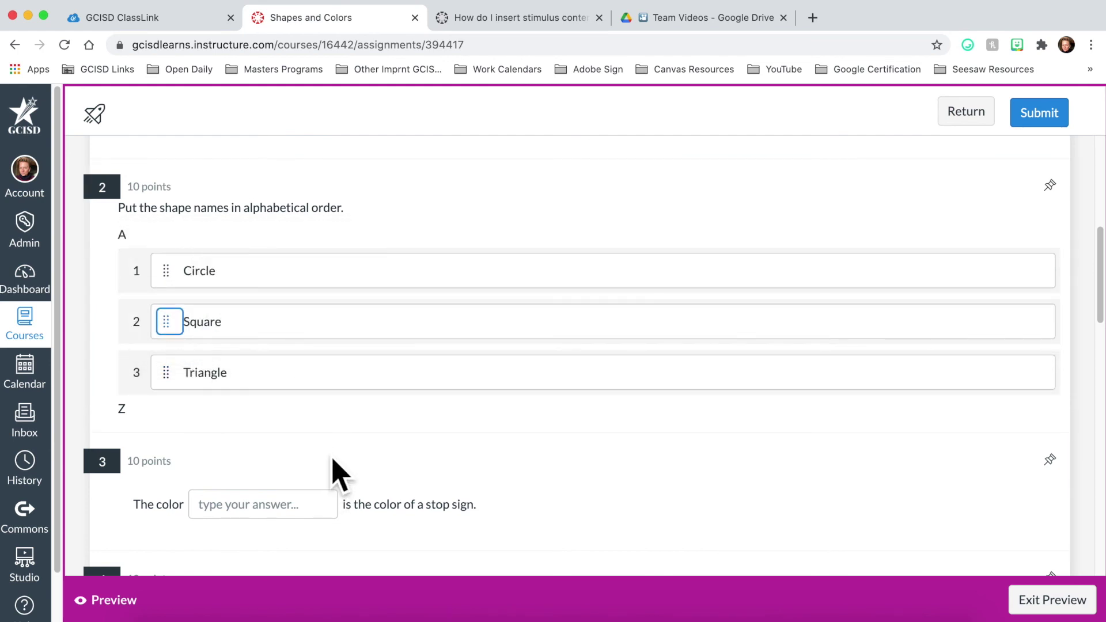
Step: Answer the stop sign blank with "red" and mark the red circle in the hot spot question
scroll(339, 474, down, 2)
click(283, 407)
text(red)
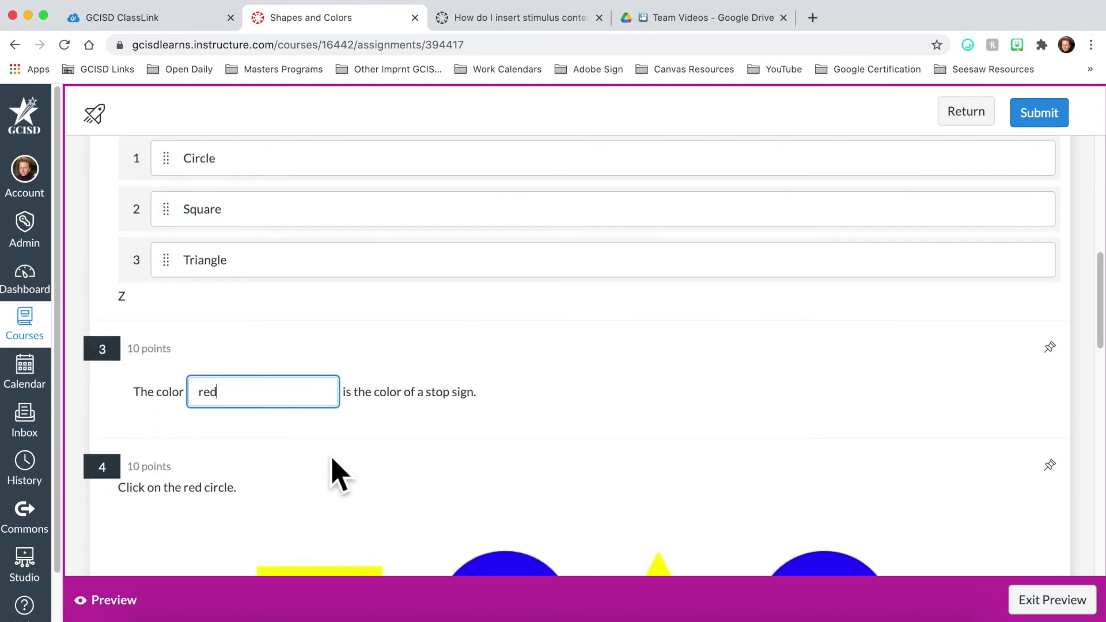
scroll(338, 469, down, 6)
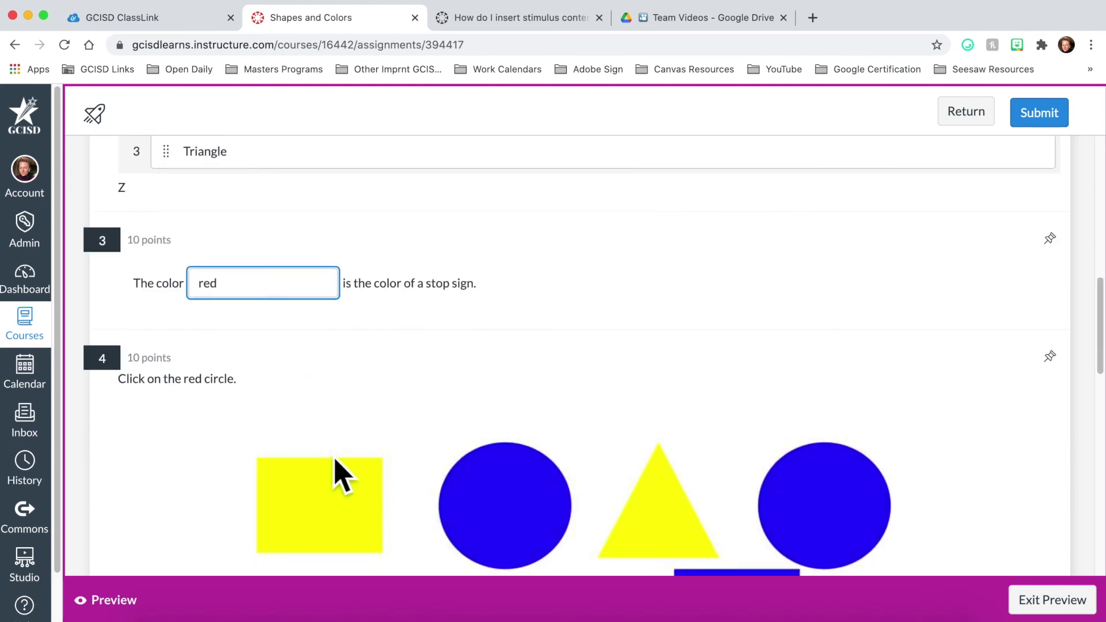
scroll(350, 459, down, 5)
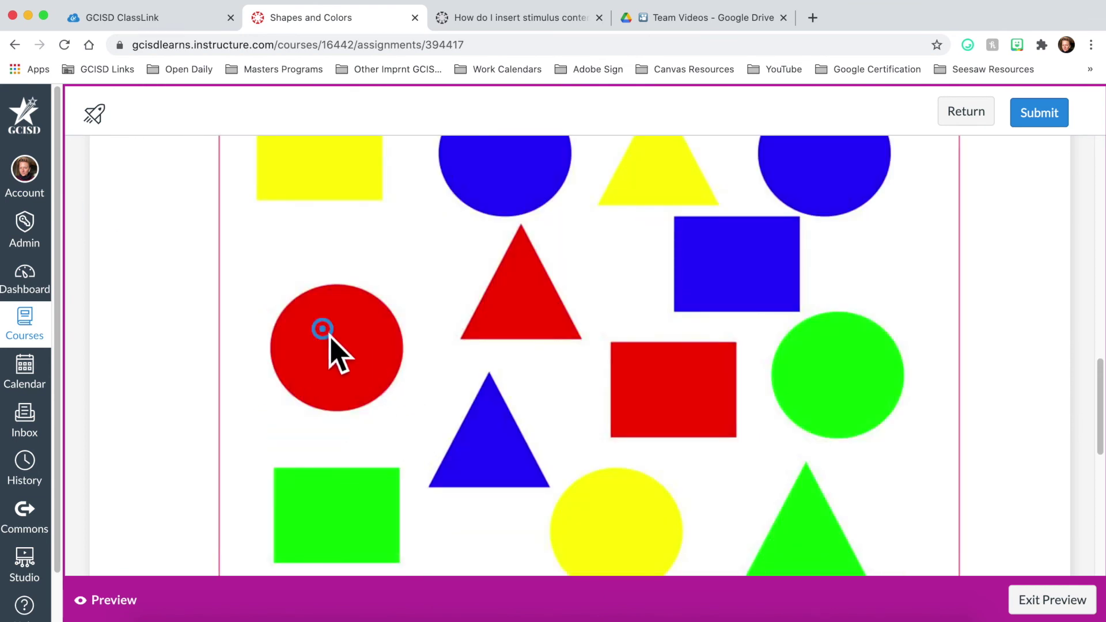
Step: Answer Red and False for the two heart image questions and submit the preview attempt
scroll(367, 426, down, 5)
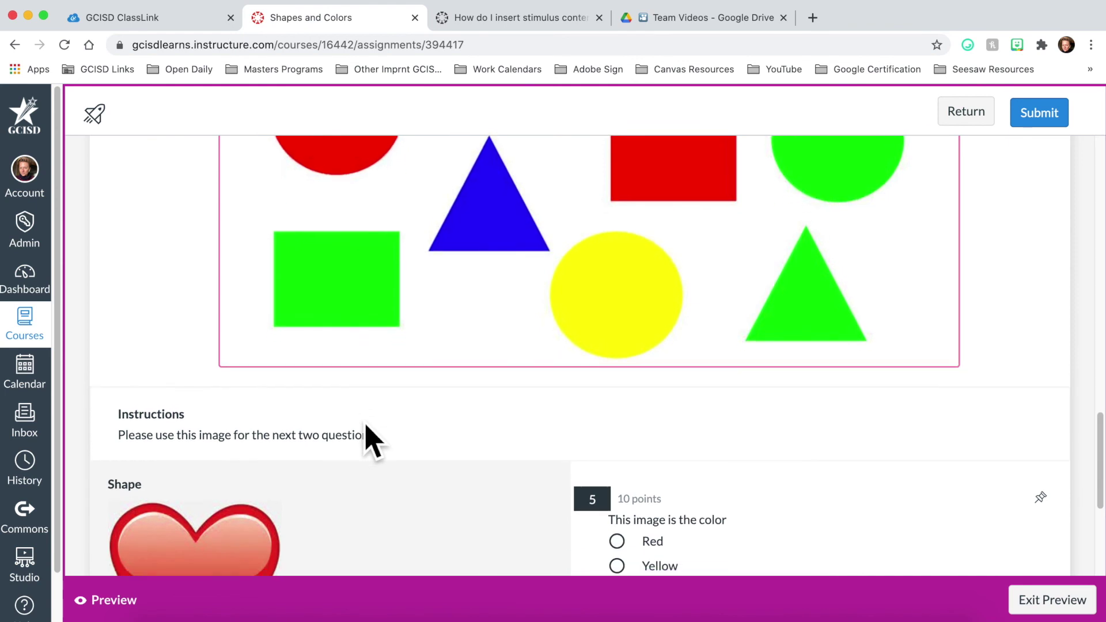
scroll(372, 443, down, 5)
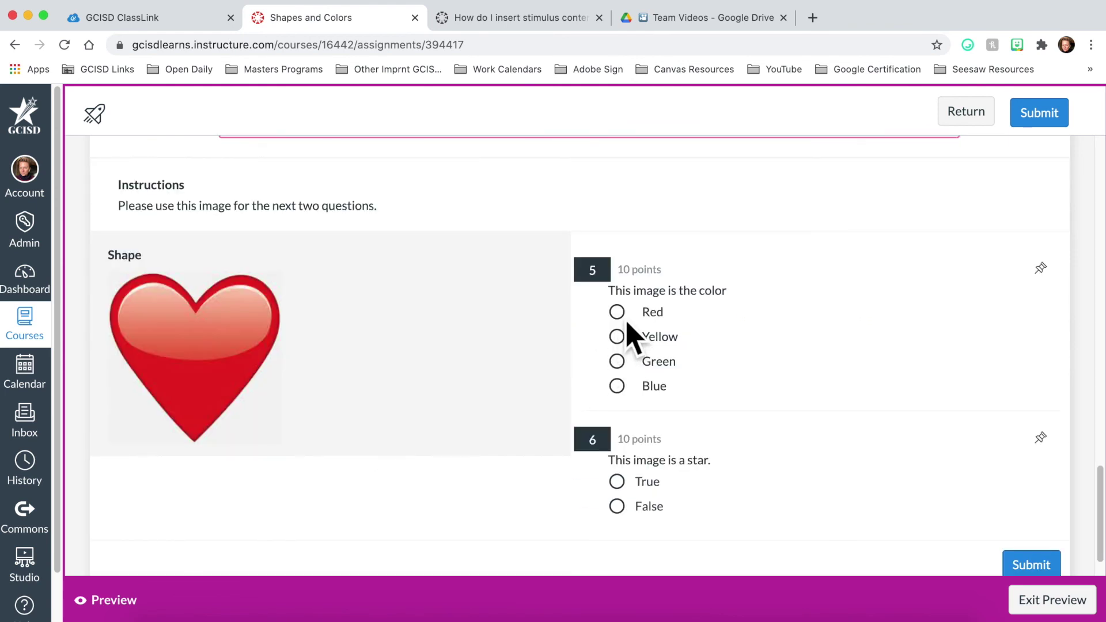
click(623, 319)
click(617, 507)
click(1029, 571)
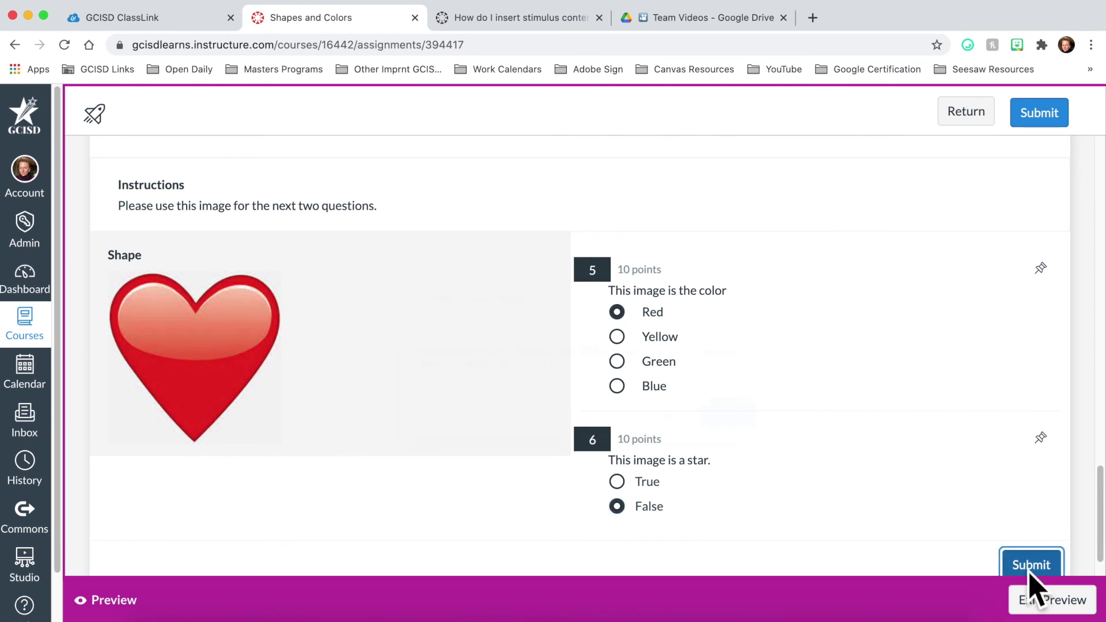
click(742, 422)
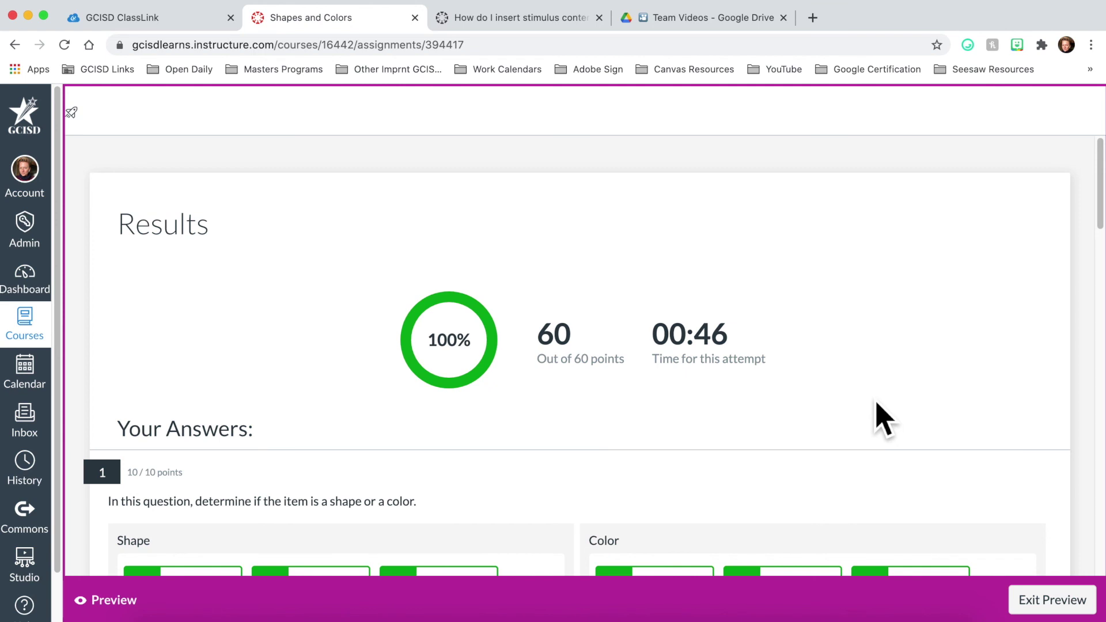
Step: Review the preview results, examining how each of the six answers was graded
scroll(876, 404, down, 2)
scroll(877, 404, down, 3)
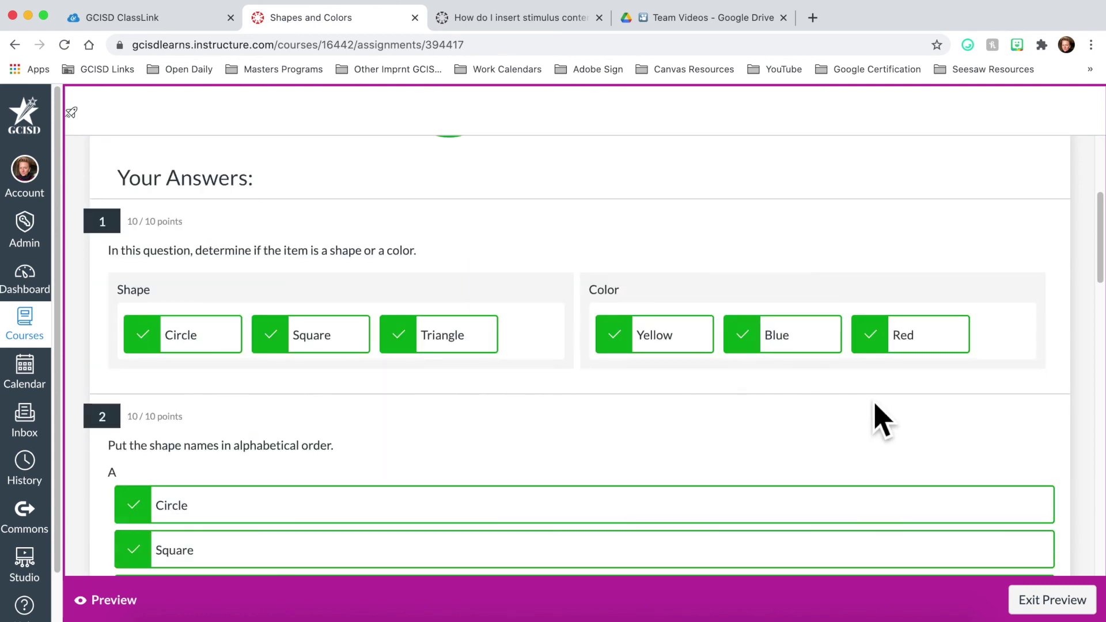
scroll(881, 421, down, 2)
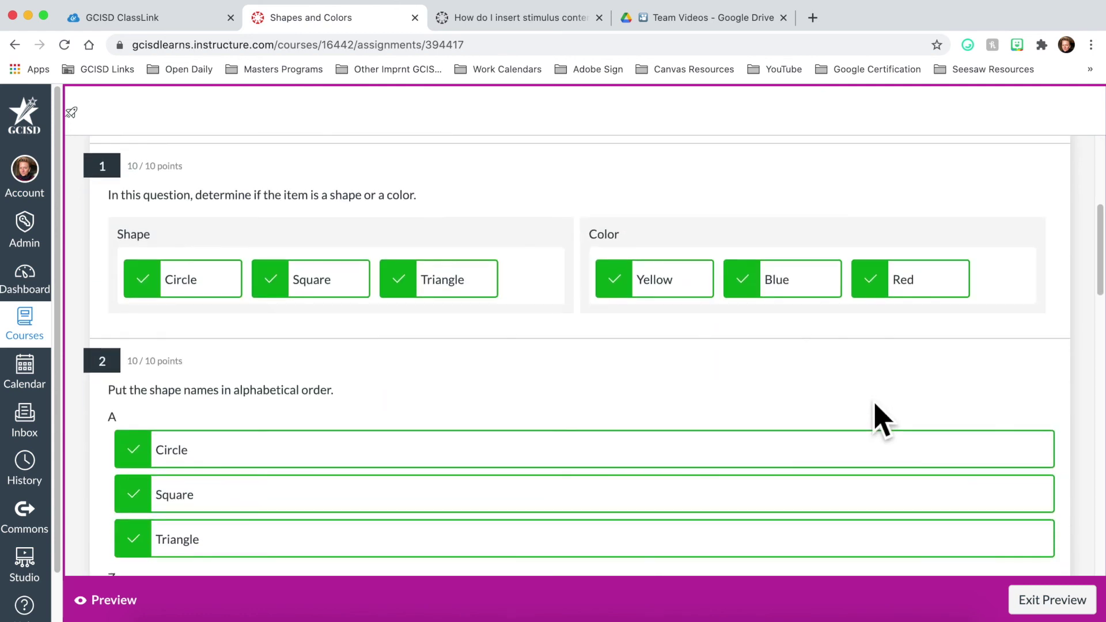
scroll(881, 421, down, 5)
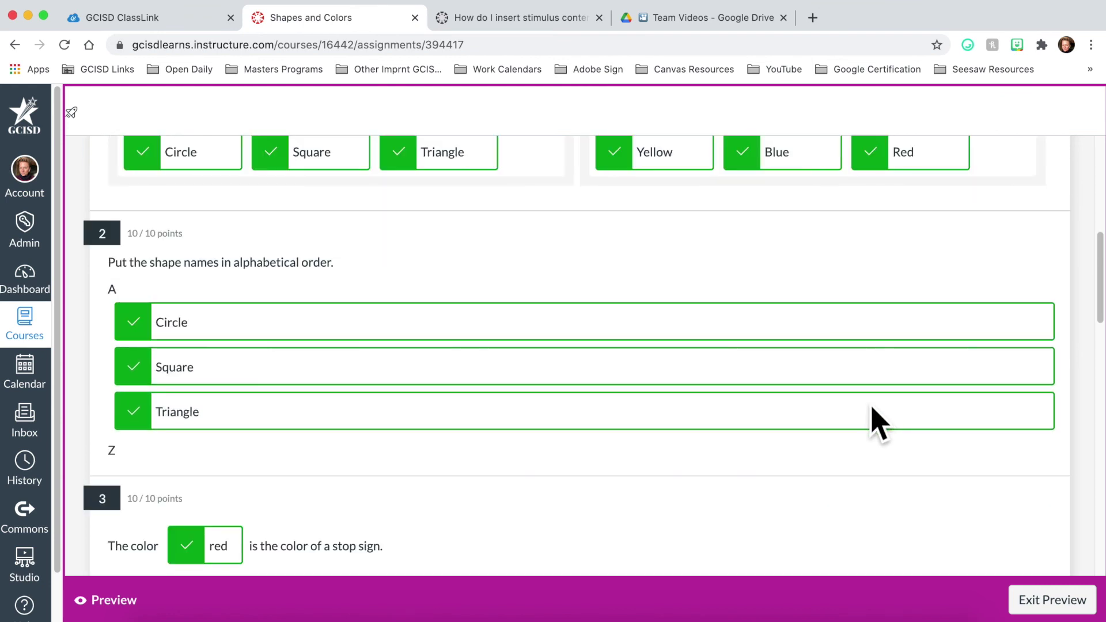
scroll(877, 421, down, 5)
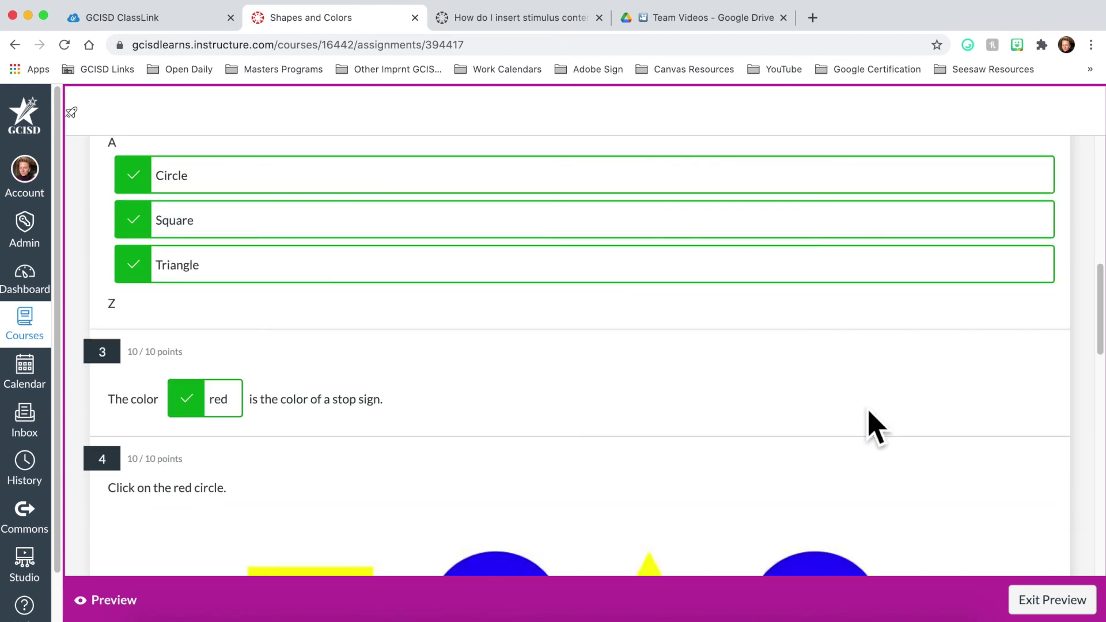
scroll(877, 426, down, 15)
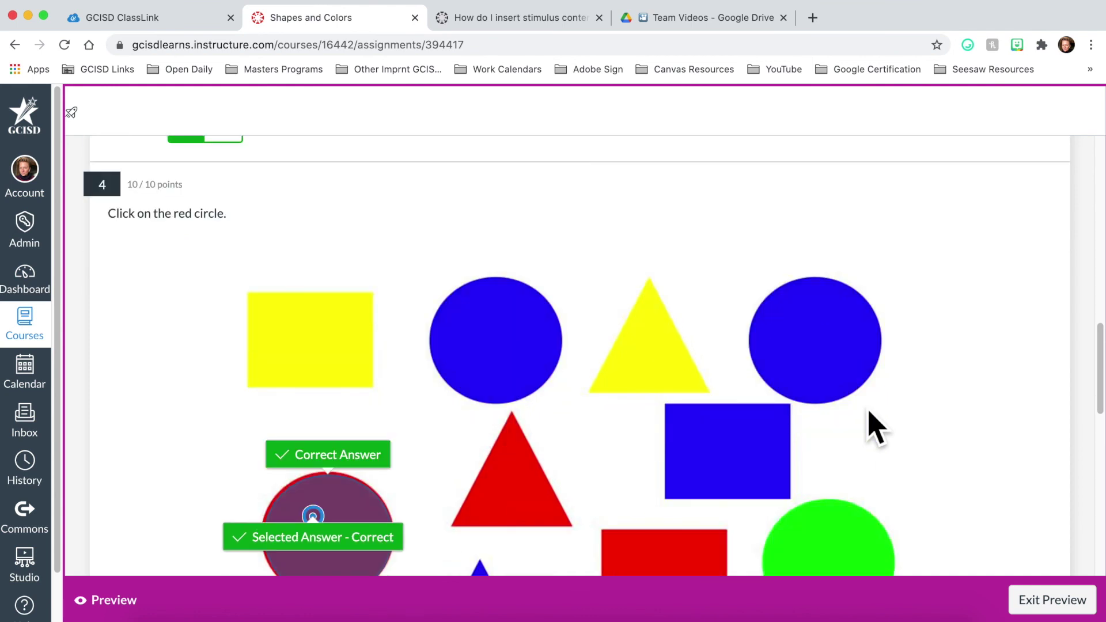
scroll(876, 426, down, 19)
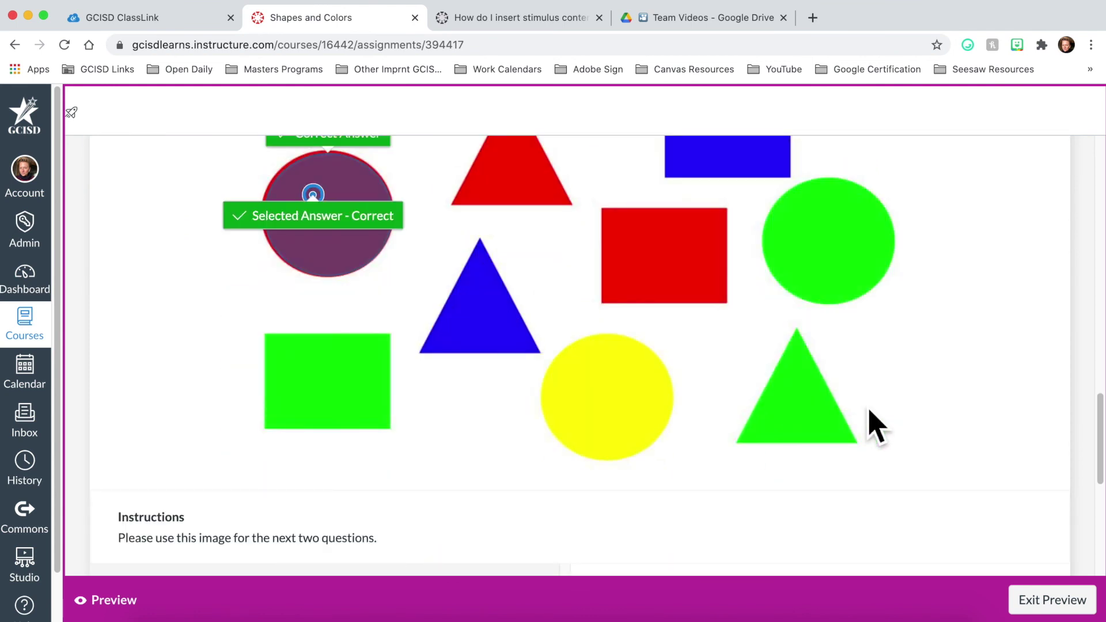
scroll(877, 426, down, 2)
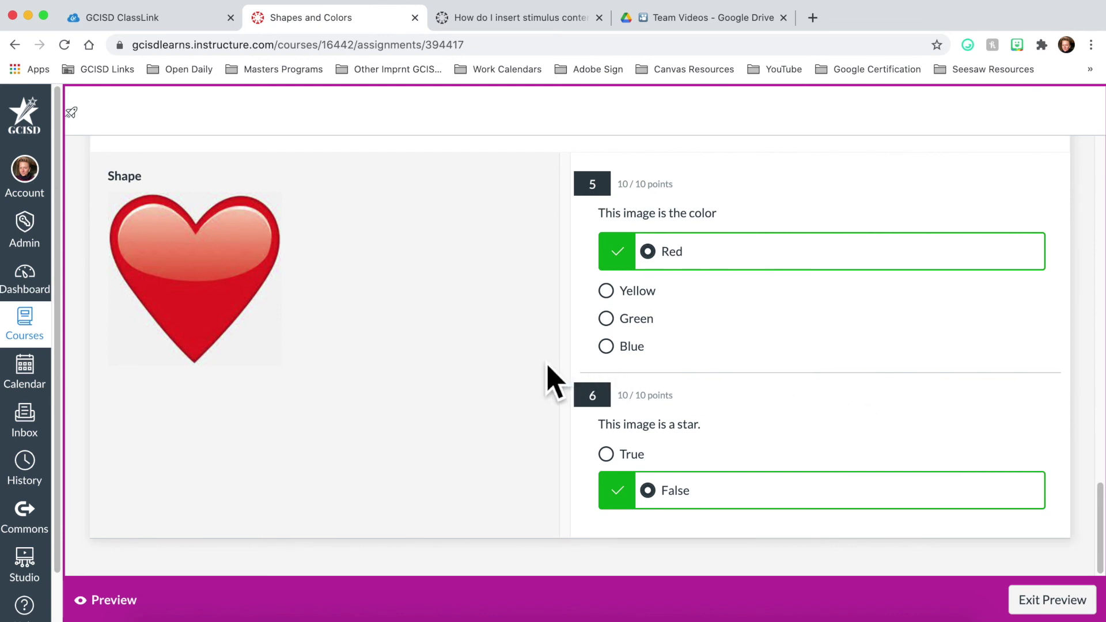
Step: Exit the preview, look over the built questions and return to the course modules
click(1030, 613)
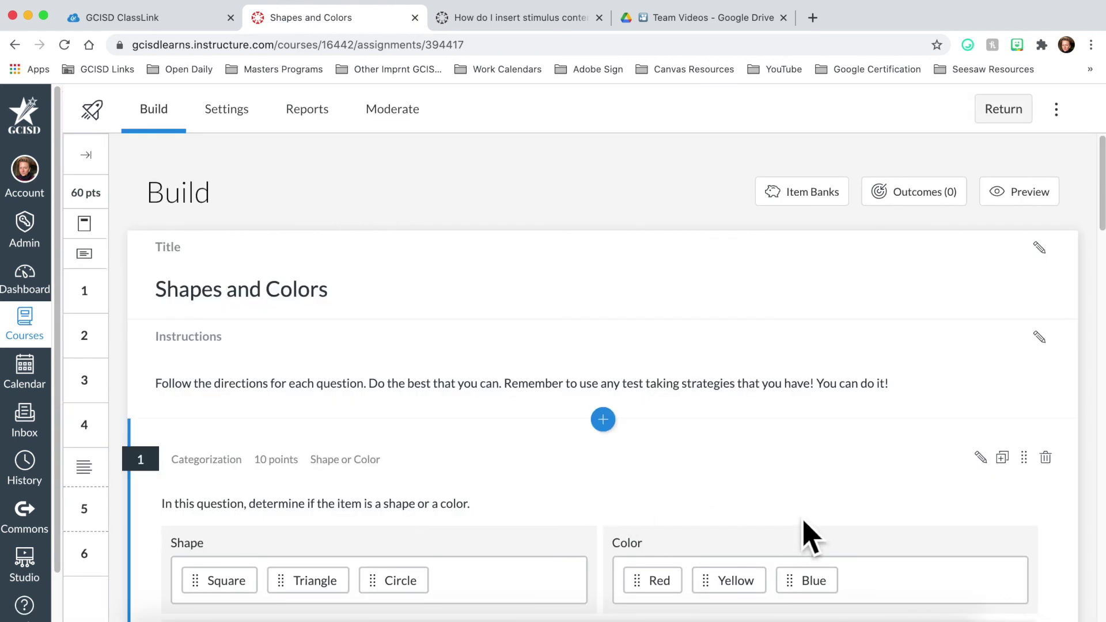
scroll(795, 532, down, 3)
scroll(795, 534, down, 10)
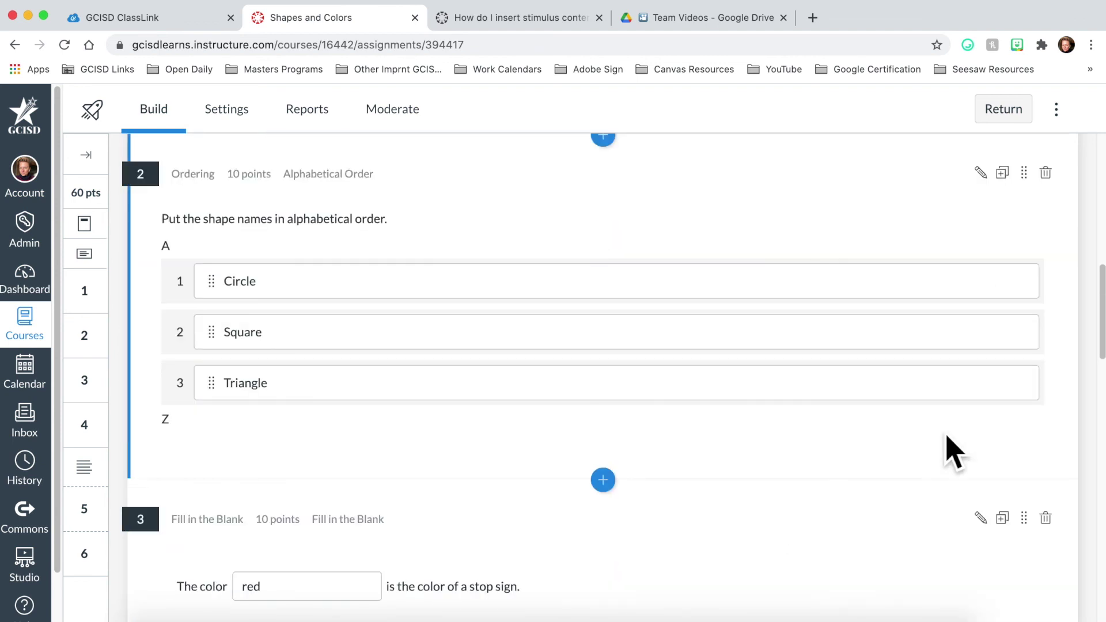
click(1016, 124)
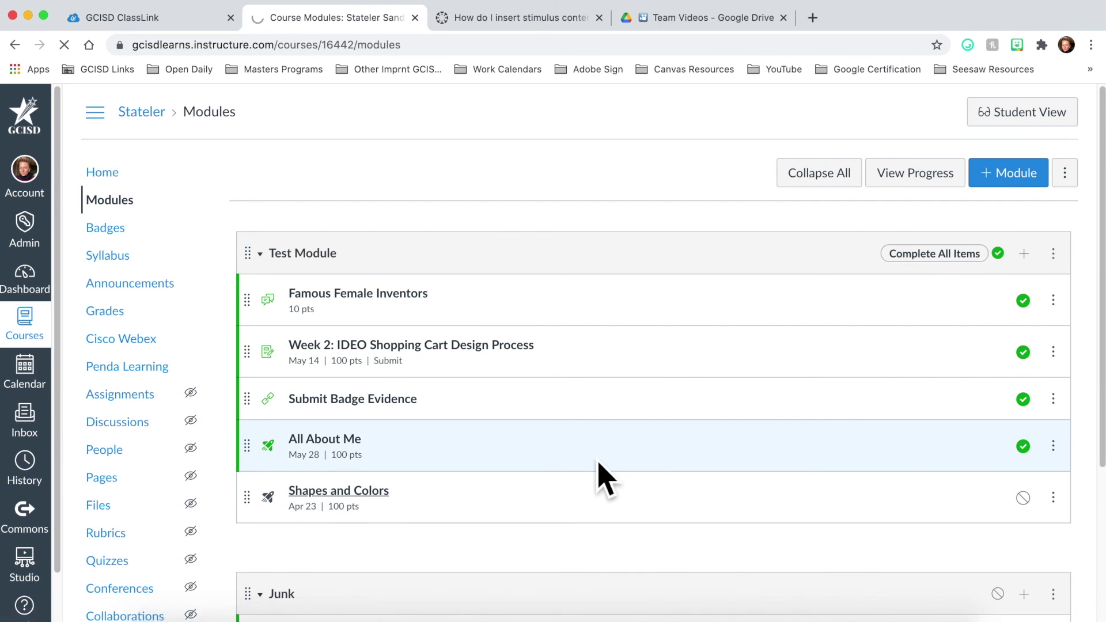
Step: Set the Shapes and Colors assignment's points to 60 and save the assignment without publishing it
click(372, 494)
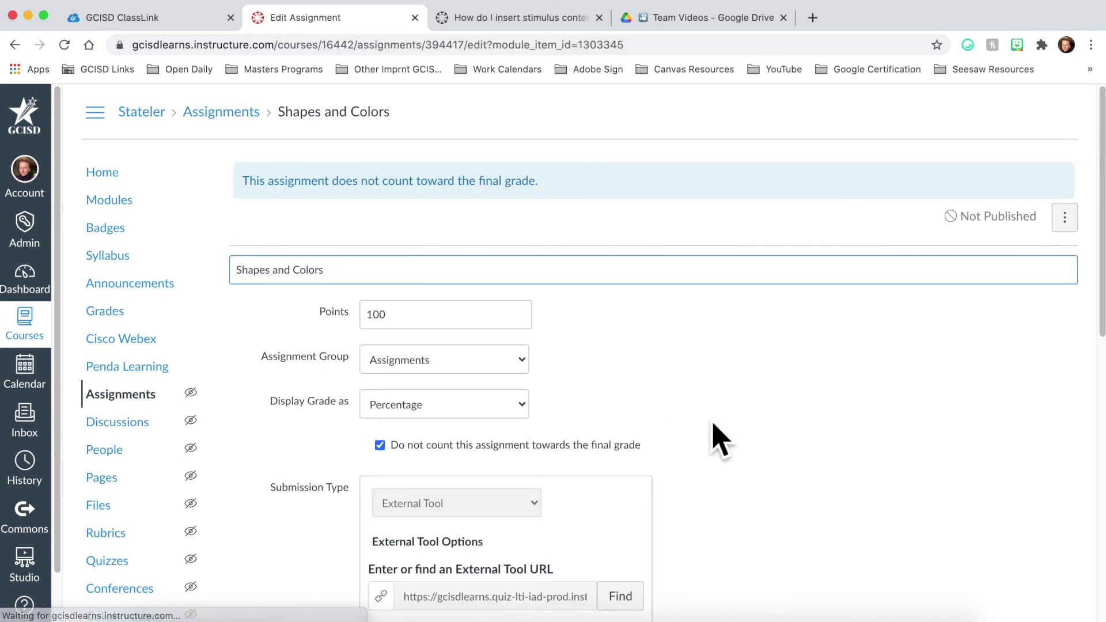
scroll(760, 452, down, 3)
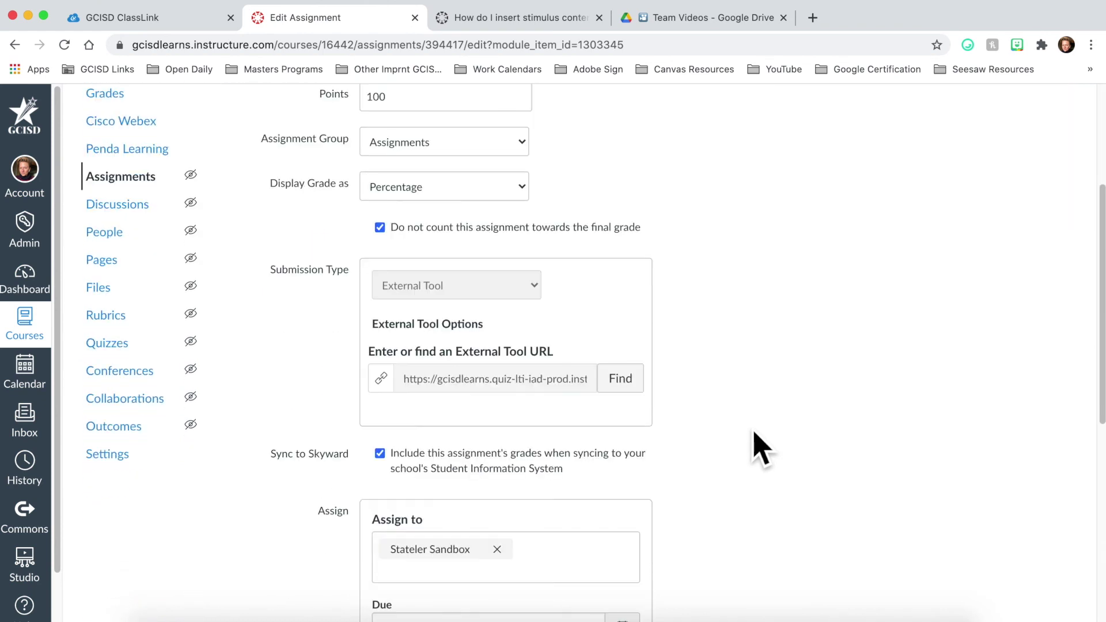
double_click(376, 149)
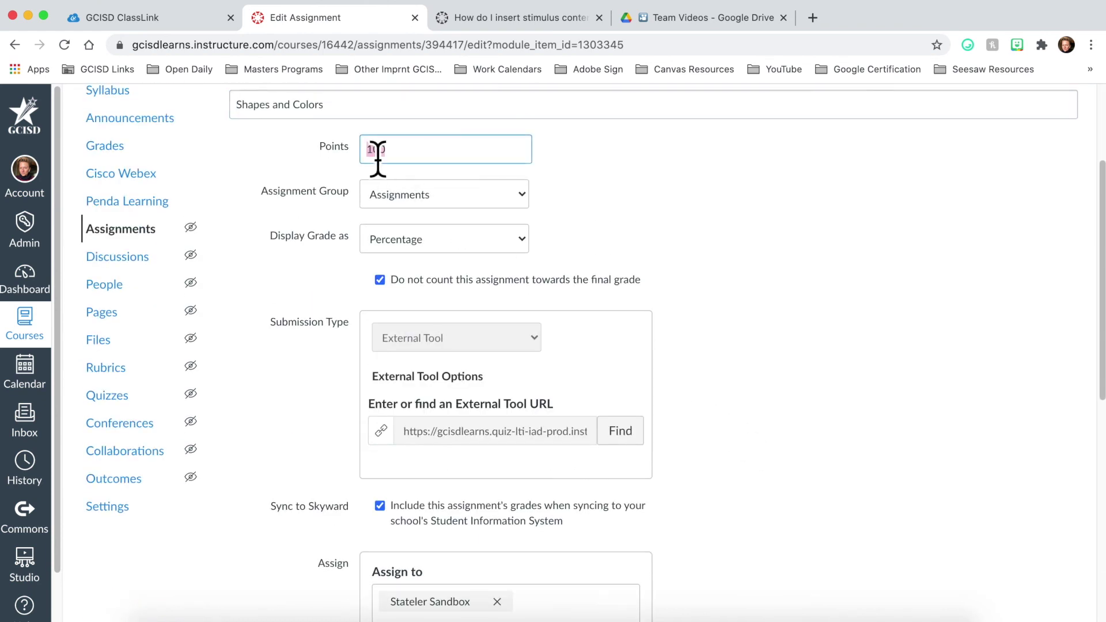
text(60)
scroll(790, 449, down, 10)
click(1050, 438)
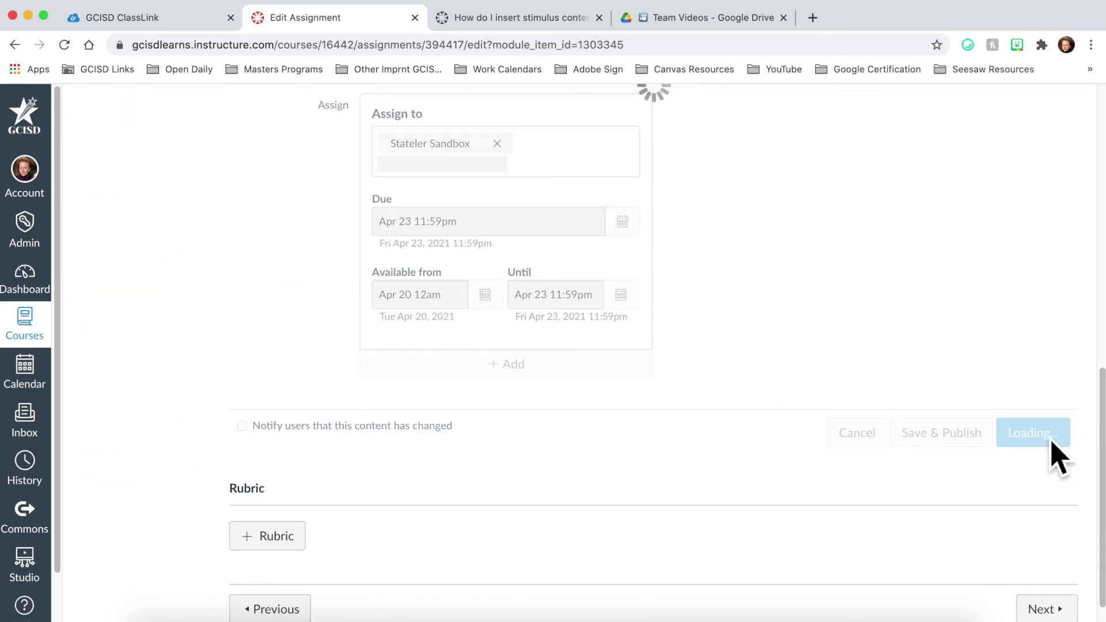